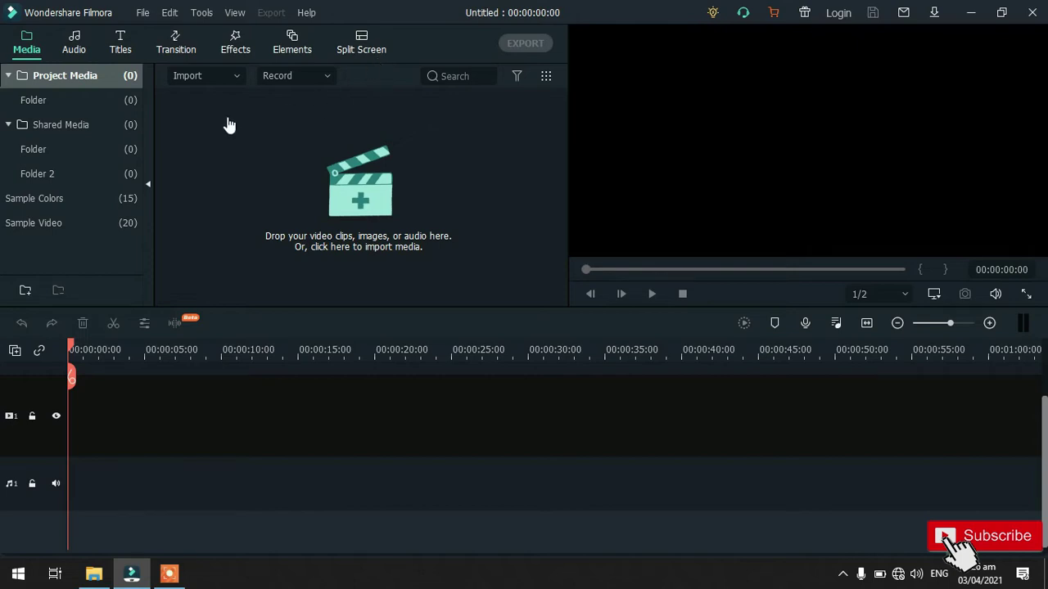
{"action": "left_click", "coordinate": [237, 76]}
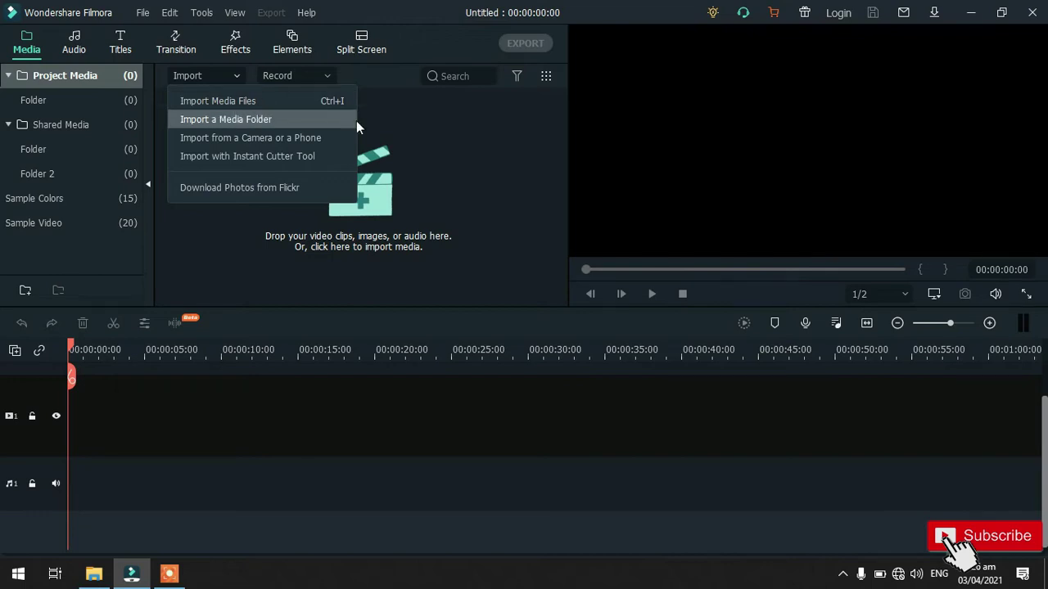
{"action": "left_click", "coordinate": [346, 418]}
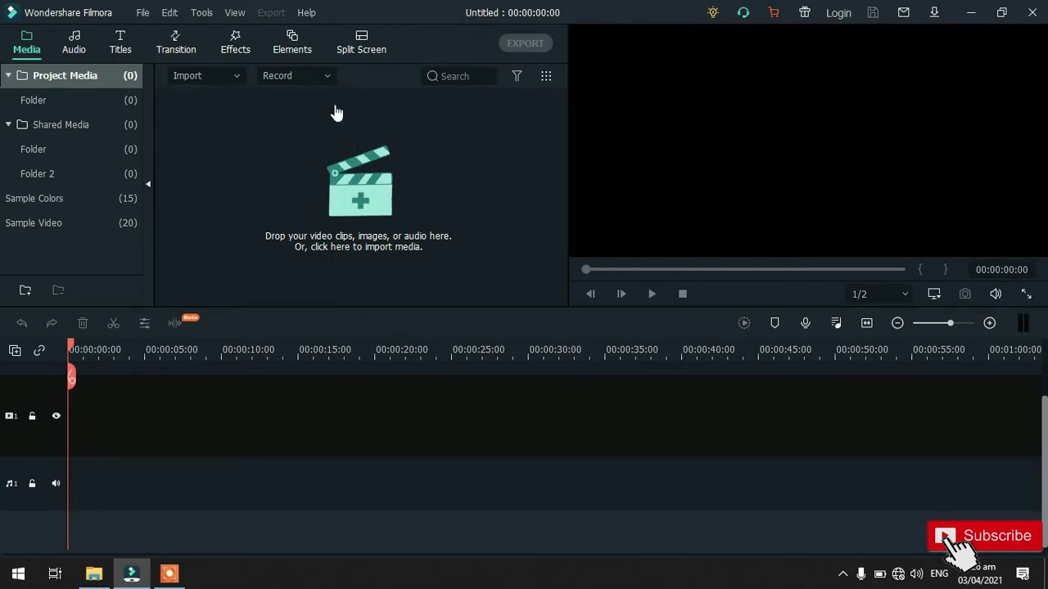
{"action": "left_click", "coordinate": [328, 76]}
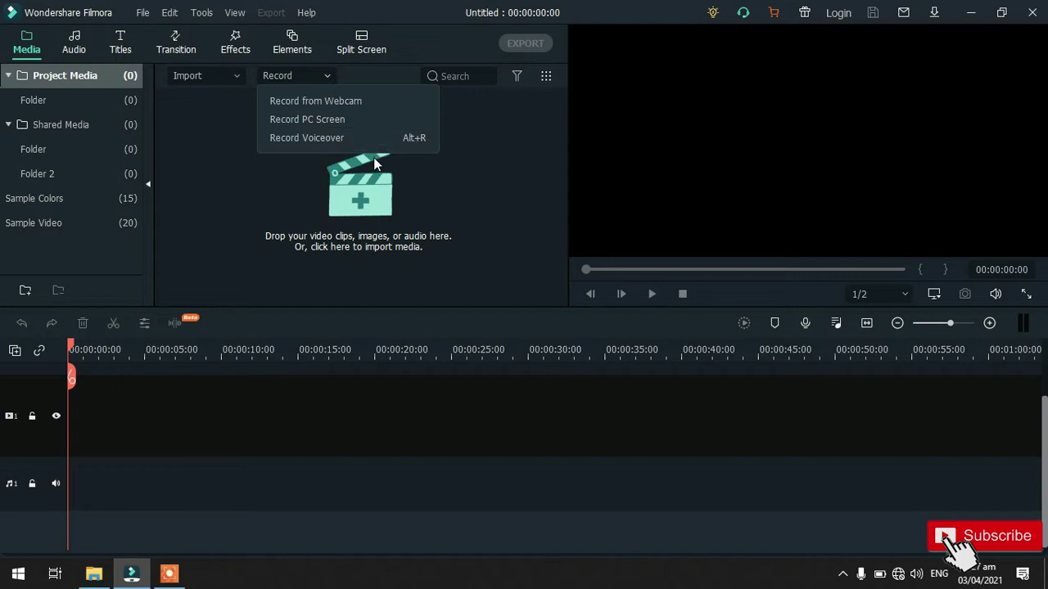
{"action": "left_click", "coordinate": [270, 424]}
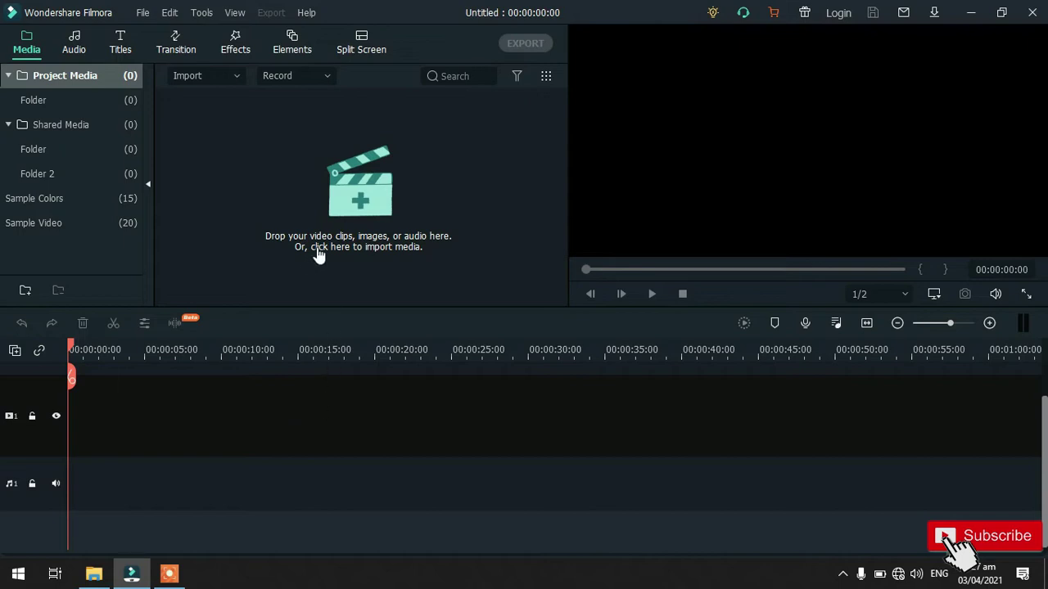
- Import all four media files from the Filmora X folder on the Desktop into the project
{"action": "left_click", "coordinate": [360, 203]}
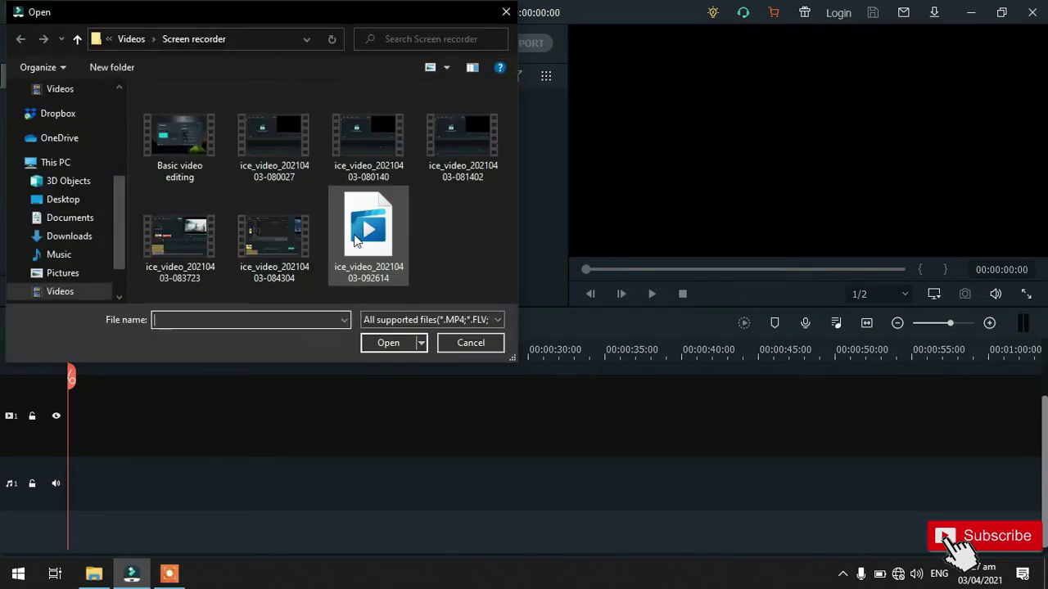
{"action": "left_click", "coordinate": [72, 204]}
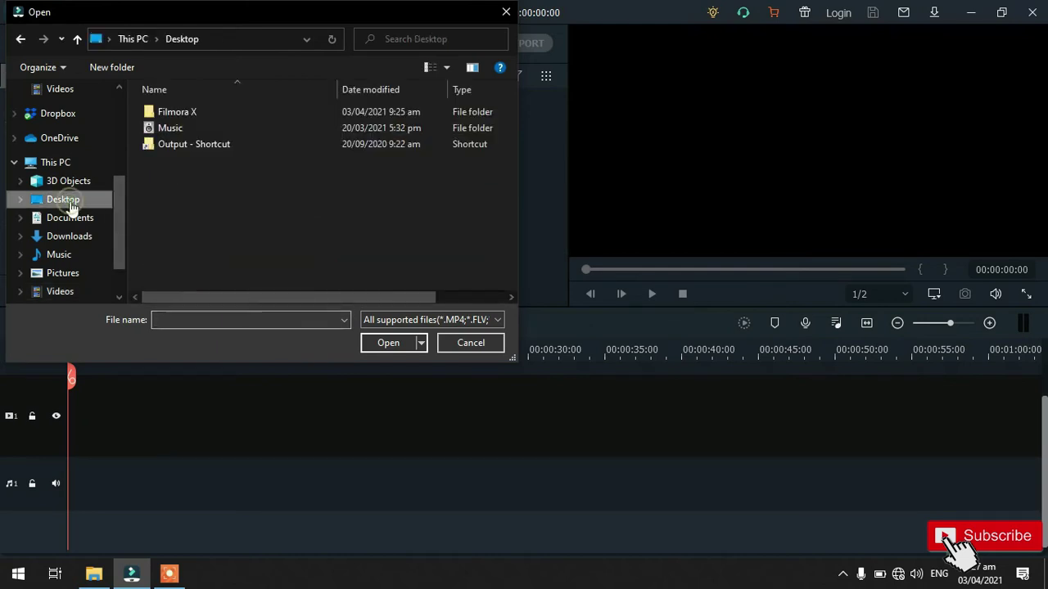
{"action": "double_click", "coordinate": [202, 112]}
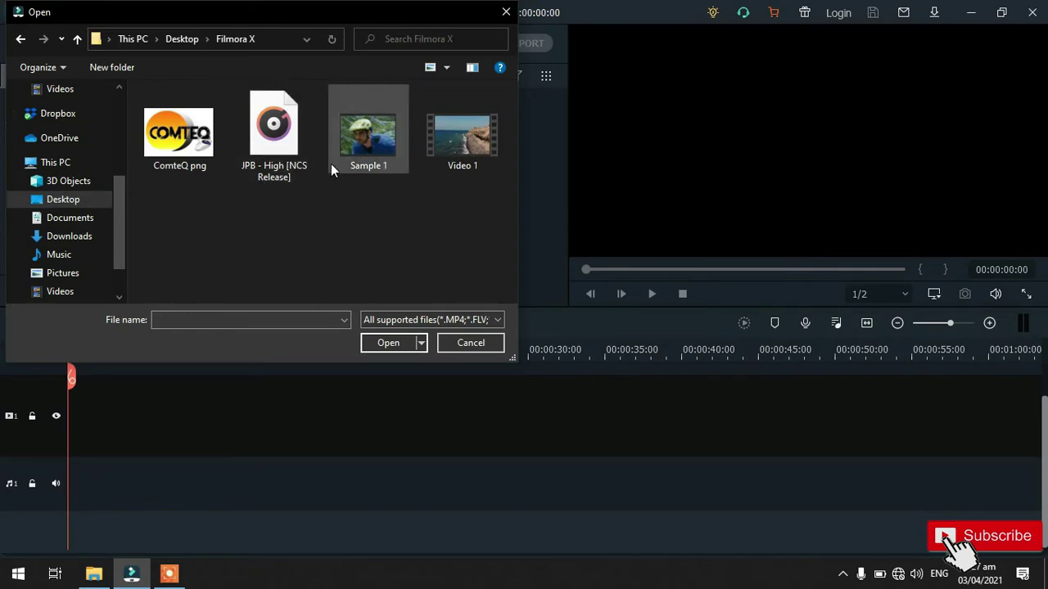
{"action": "key", "text": "ctrl+a"}
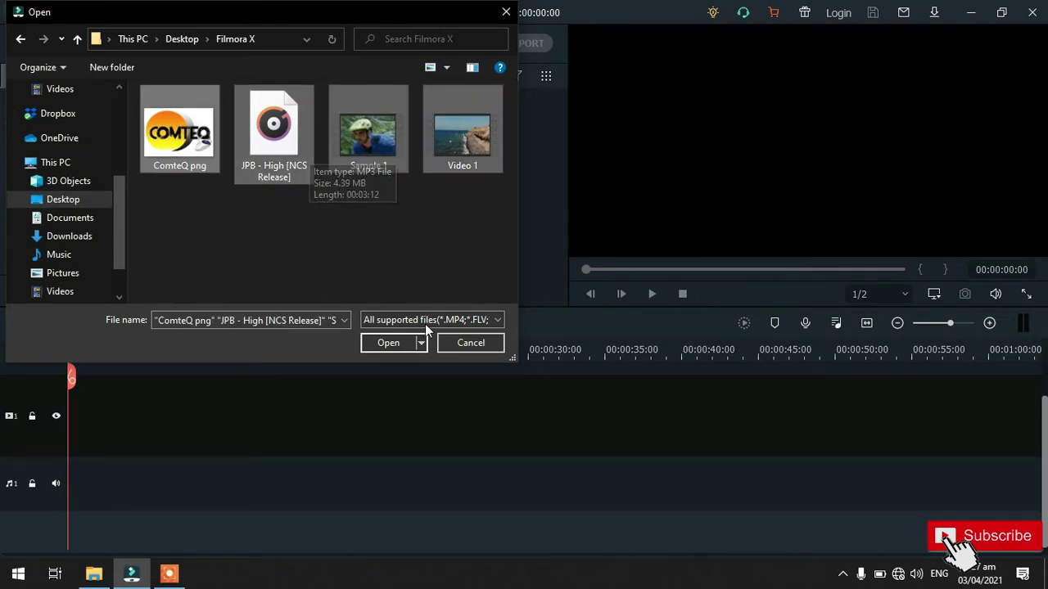
{"action": "left_click", "coordinate": [387, 342]}
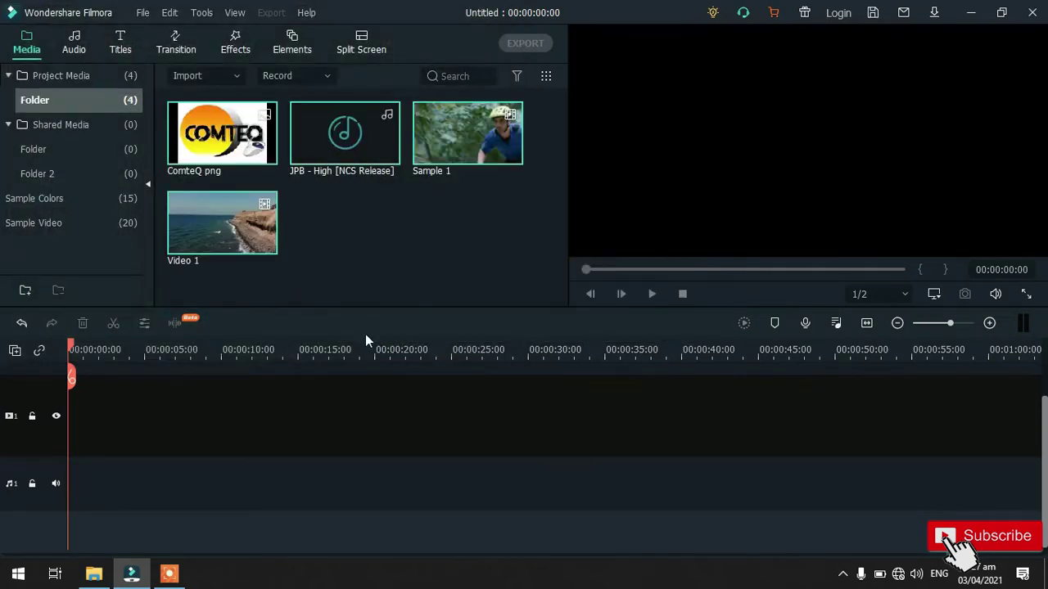
{"action": "left_click", "coordinate": [411, 255]}
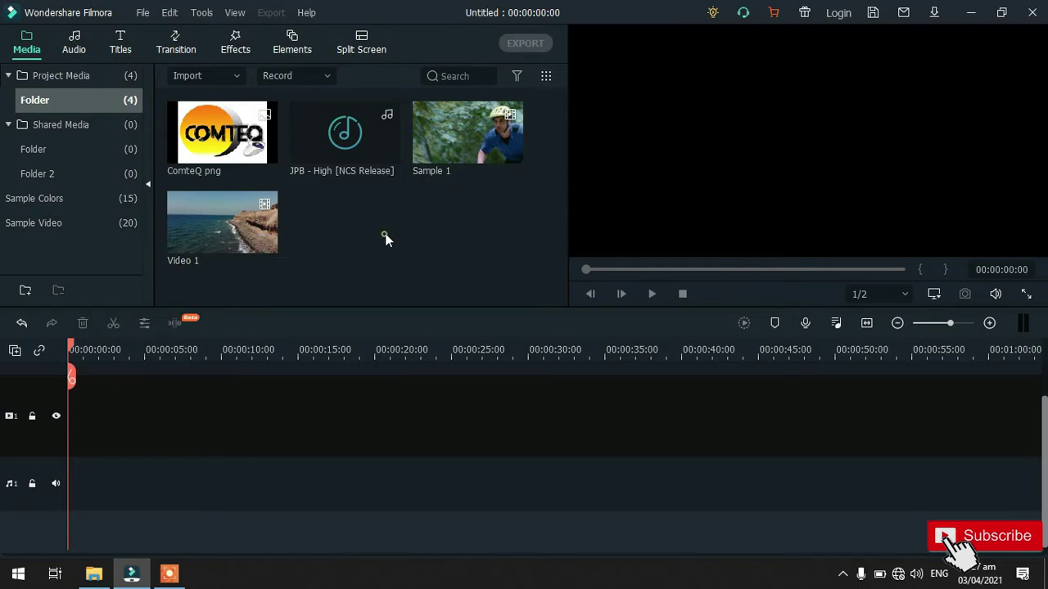
- Place Video 1 at the start of video track 1 and strip its sound by detaching and deleting the audio
{"action": "left_click_drag", "start_coordinate": [221, 202], "coordinate": [40, 413]}
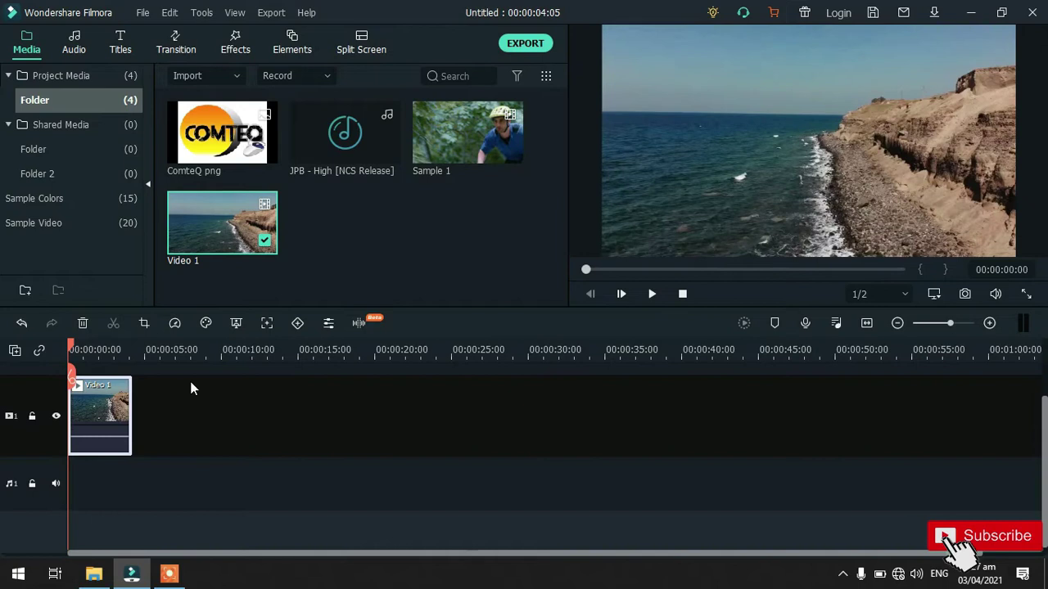
{"action": "right_click", "coordinate": [95, 446]}
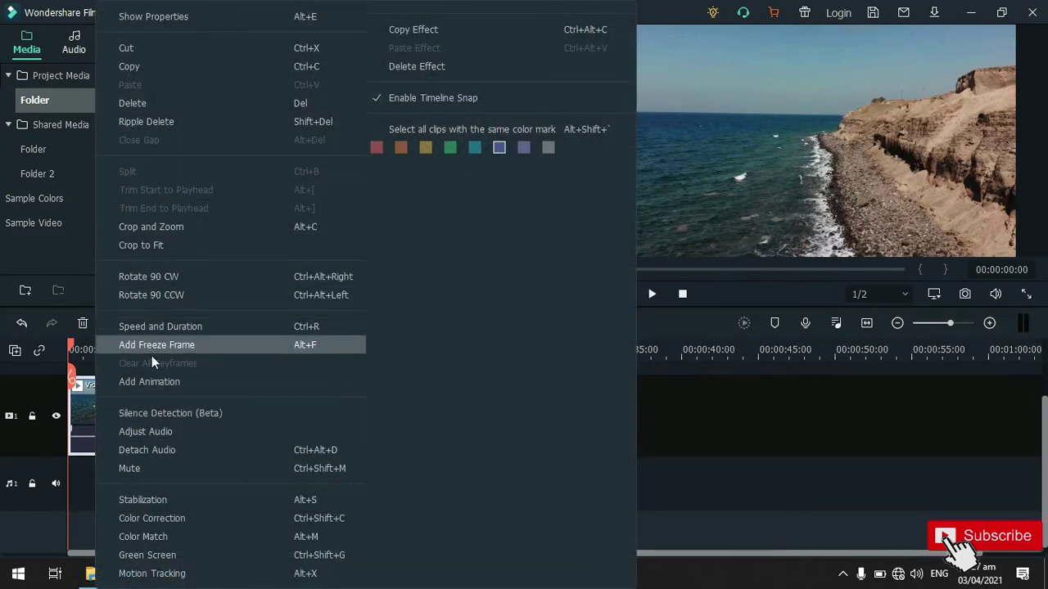
{"action": "left_click", "coordinate": [179, 450]}
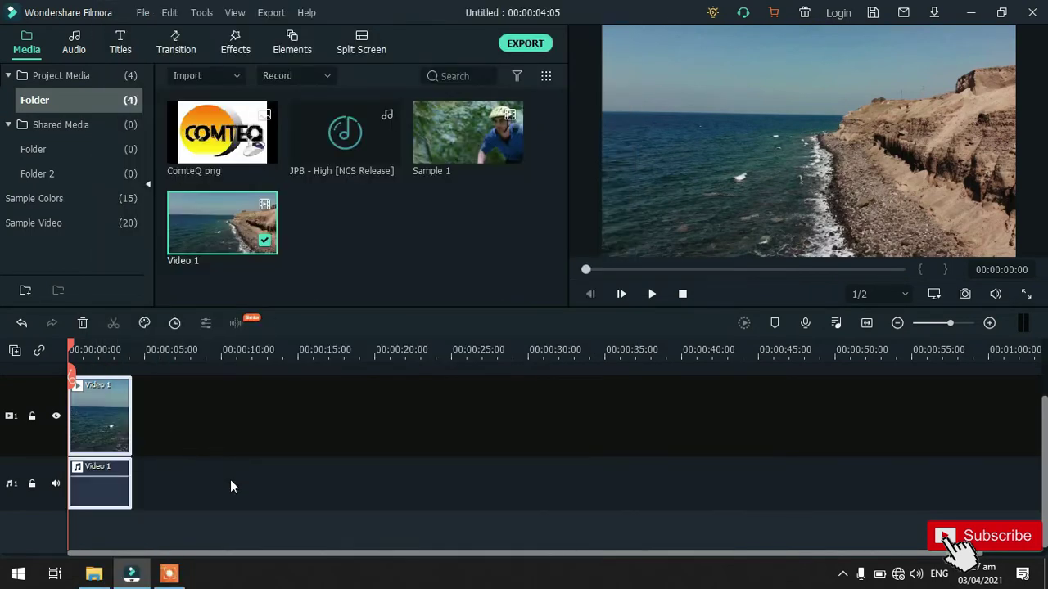
{"action": "left_click", "coordinate": [98, 496]}
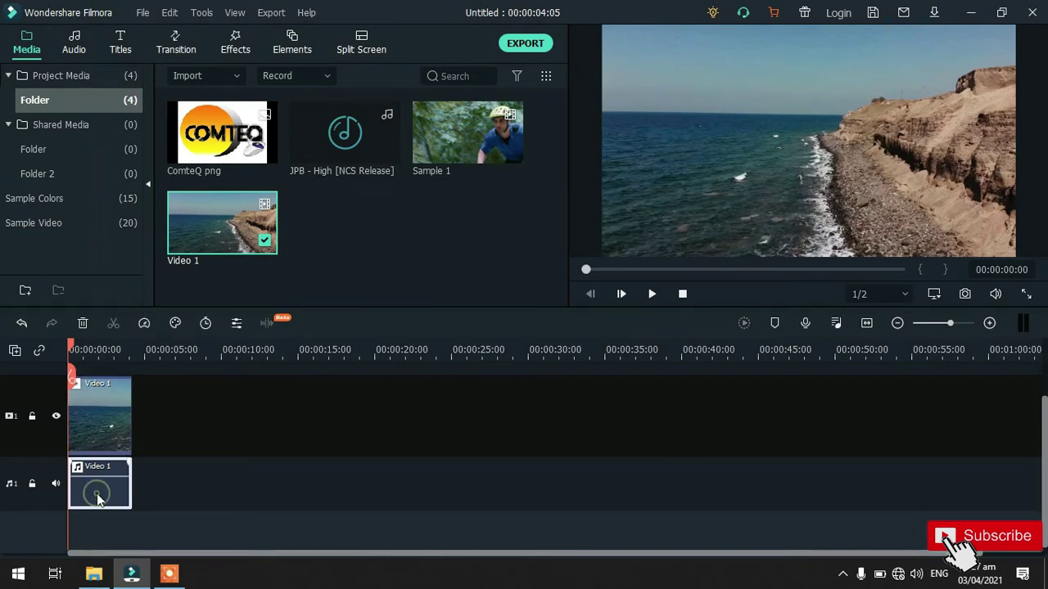
{"action": "right_click", "coordinate": [98, 500]}
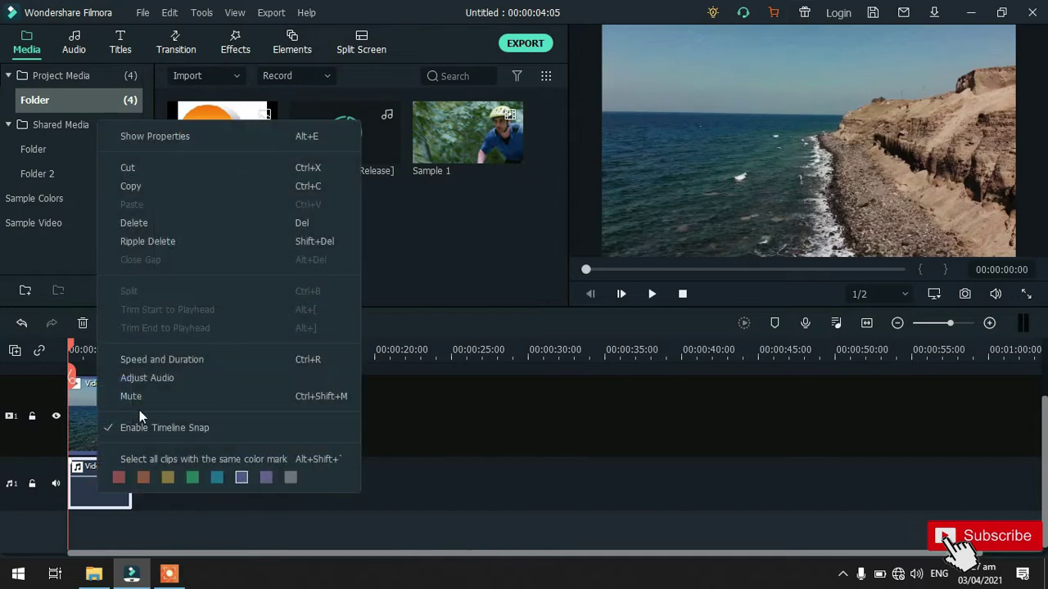
{"action": "left_click", "coordinate": [160, 221]}
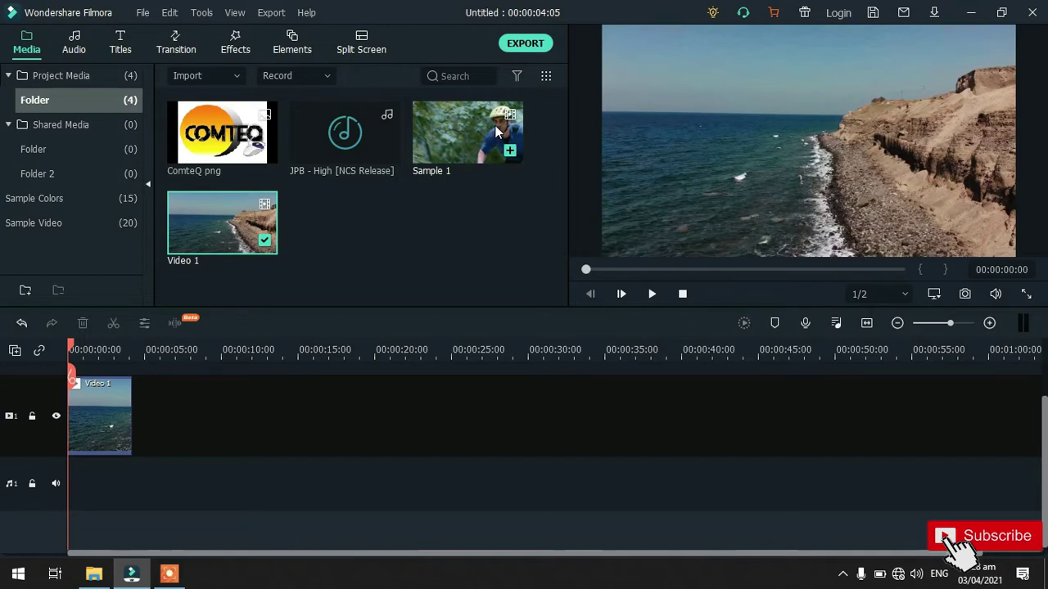
- Place Sample 1 directly after Video 1 on the same track and strip its sound by detaching and deleting the audio
{"action": "left_click_drag", "start_coordinate": [498, 129], "coordinate": [144, 402]}
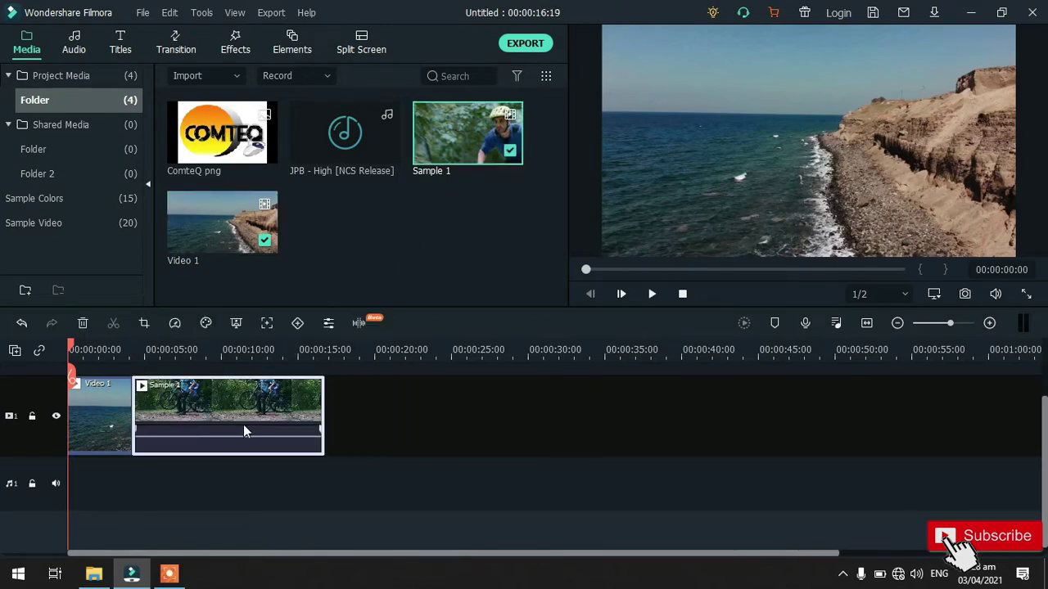
{"action": "right_click", "coordinate": [169, 450]}
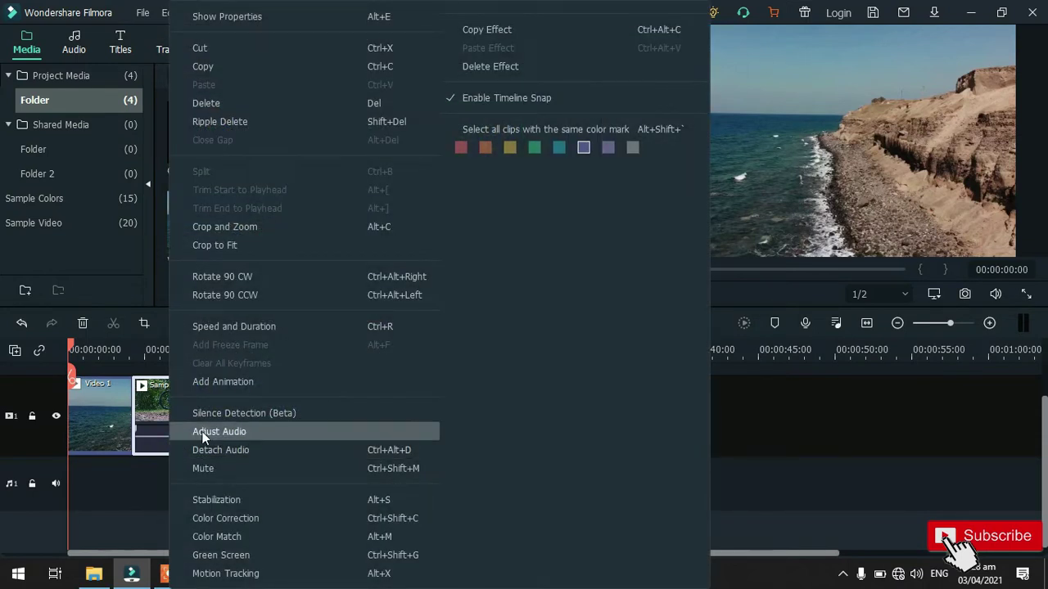
{"action": "left_click", "coordinate": [225, 452]}
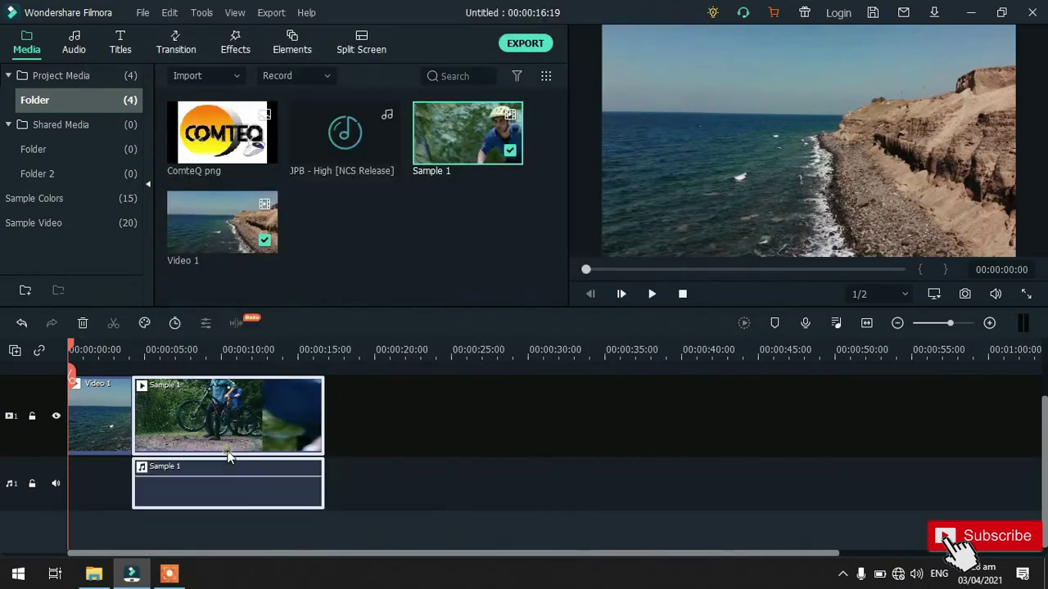
{"action": "left_click", "coordinate": [171, 492]}
{"action": "right_click", "coordinate": [171, 493]}
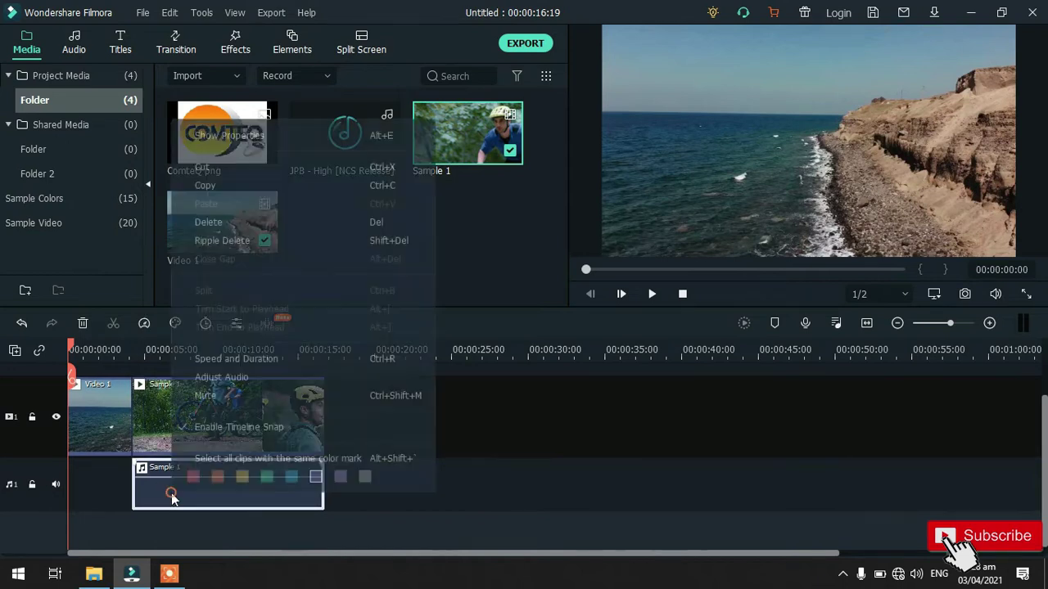
{"action": "left_click", "coordinate": [244, 221]}
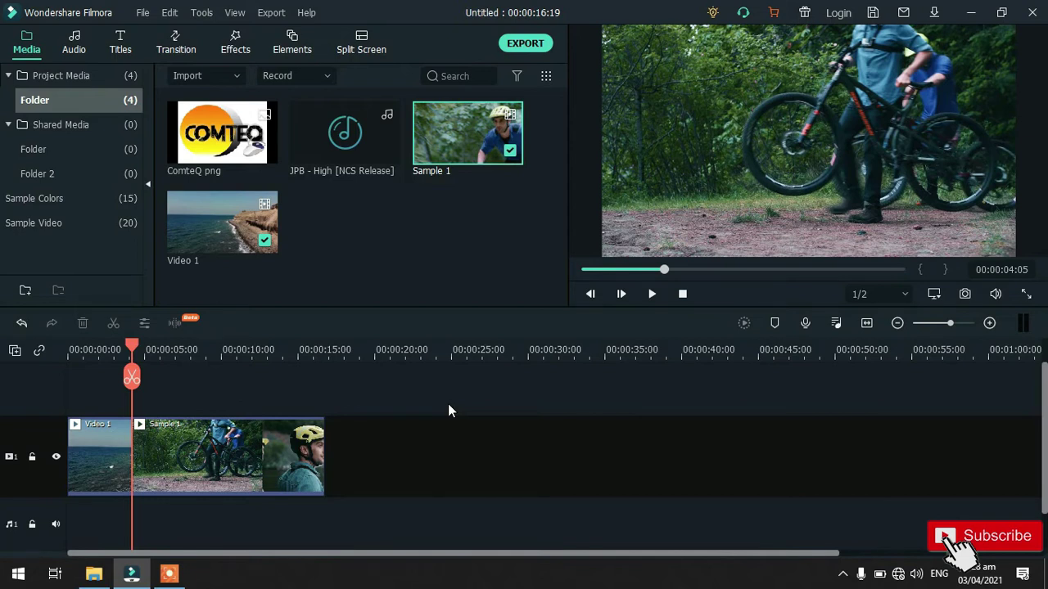
- Speed up the Sample 1 clip with the Fast 4x preset and play the sped-up clip in the preview
{"action": "scroll", "coordinate": [448, 404], "scroll_direction": "down", "scroll_amount": 1}
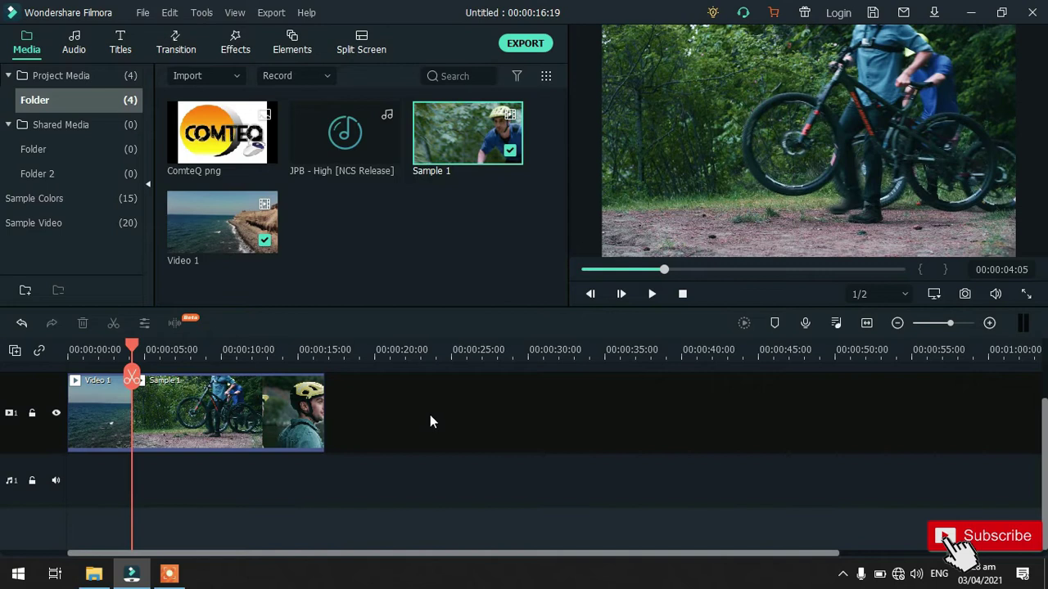
{"action": "scroll", "coordinate": [431, 419], "scroll_direction": "up", "scroll_amount": 1}
{"action": "scroll", "coordinate": [433, 424], "scroll_direction": "up", "scroll_amount": 1}
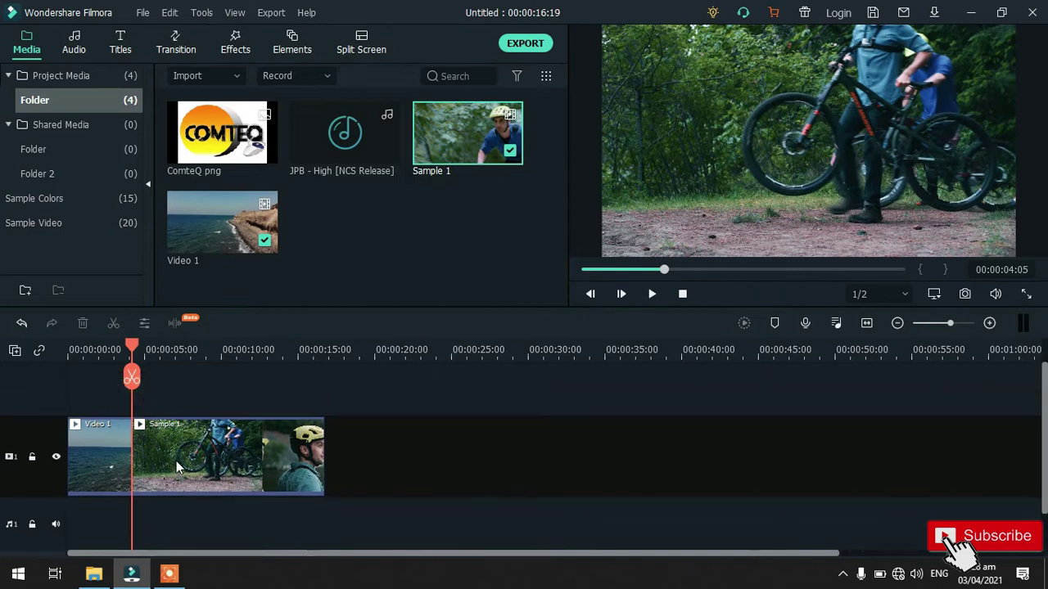
{"action": "left_click", "coordinate": [220, 461]}
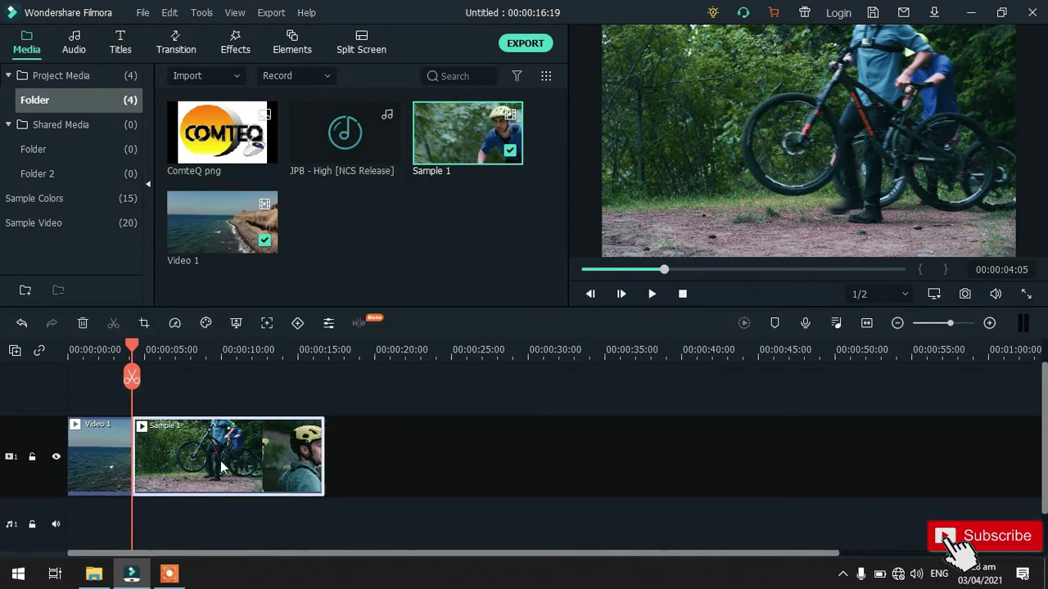
{"action": "left_click", "coordinate": [175, 323]}
{"action": "mouse_move", "coordinate": [203, 399]}
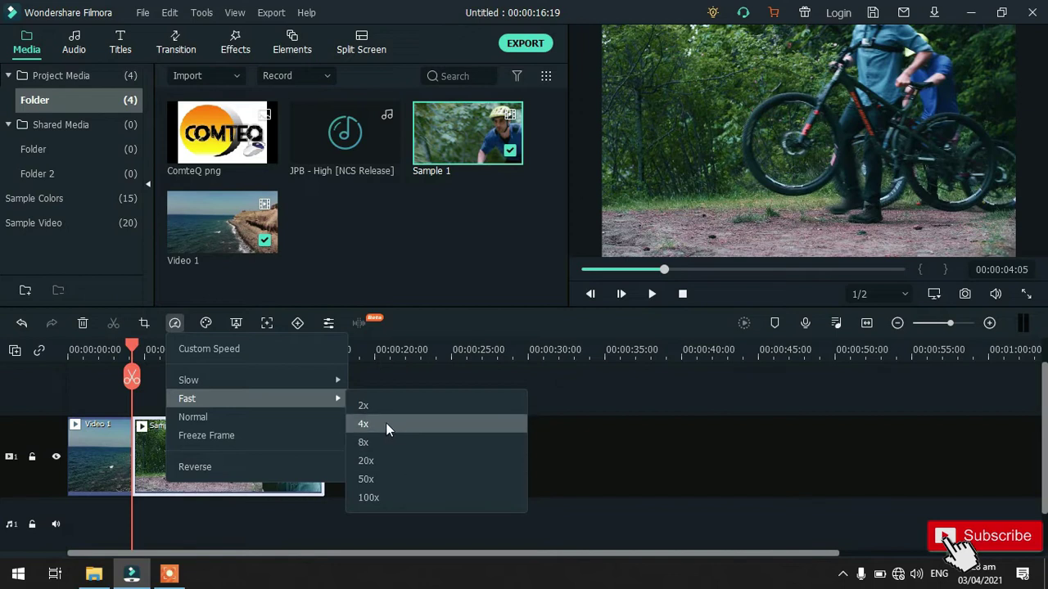
{"action": "left_click", "coordinate": [362, 423]}
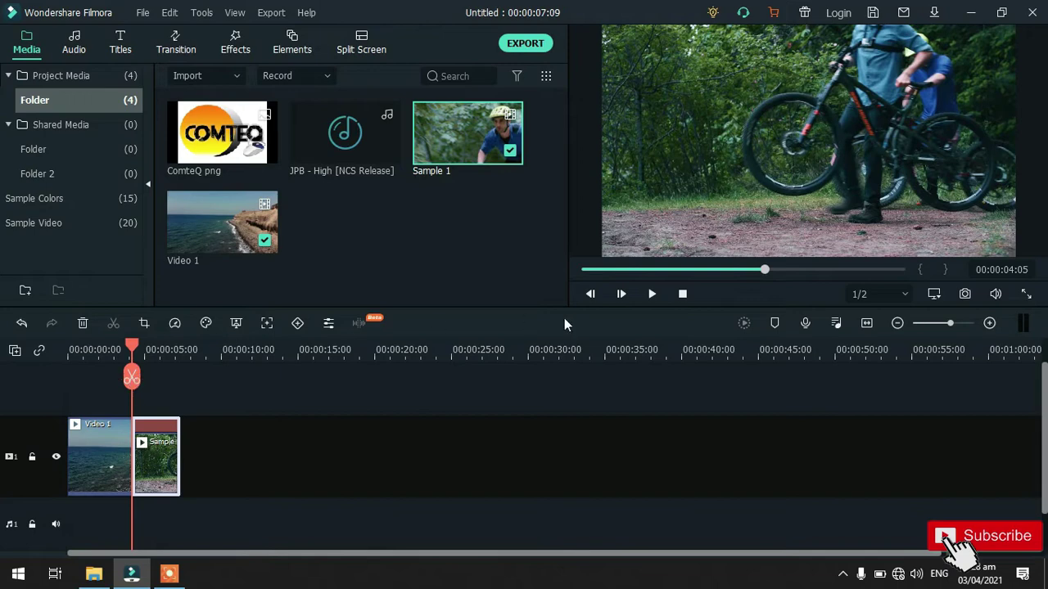
{"action": "left_click", "coordinate": [651, 294]}
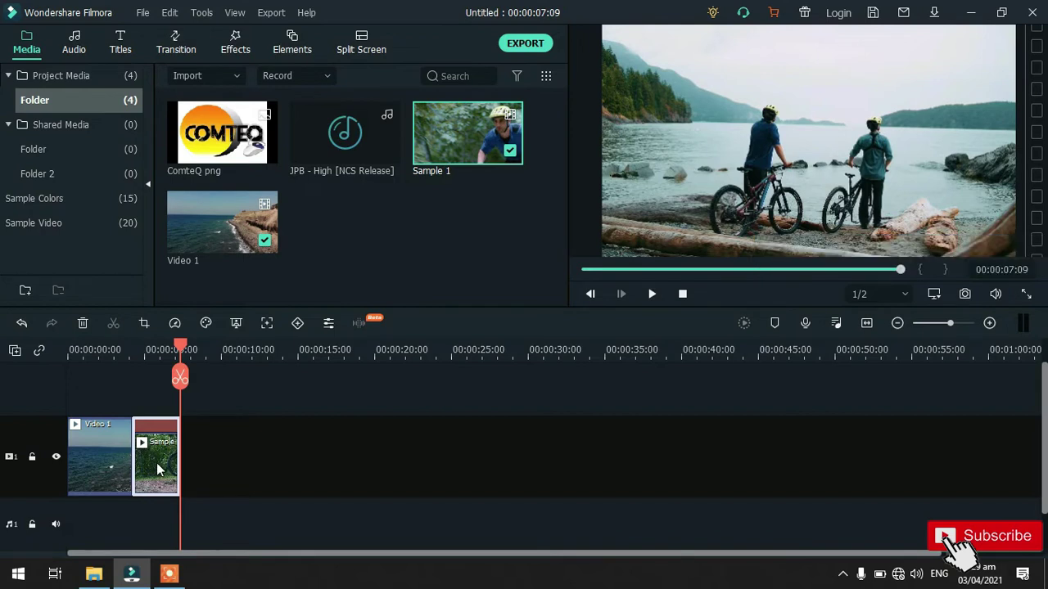
- Return the Sample 1 clip on the timeline to Normal speed
{"action": "left_click", "coordinate": [174, 324]}
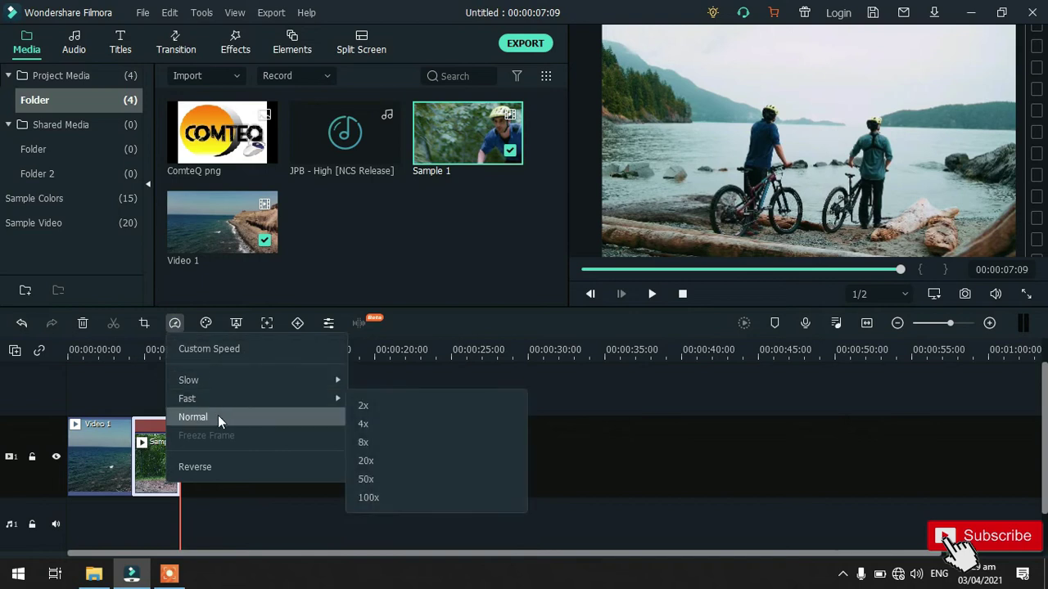
{"action": "left_click", "coordinate": [213, 419]}
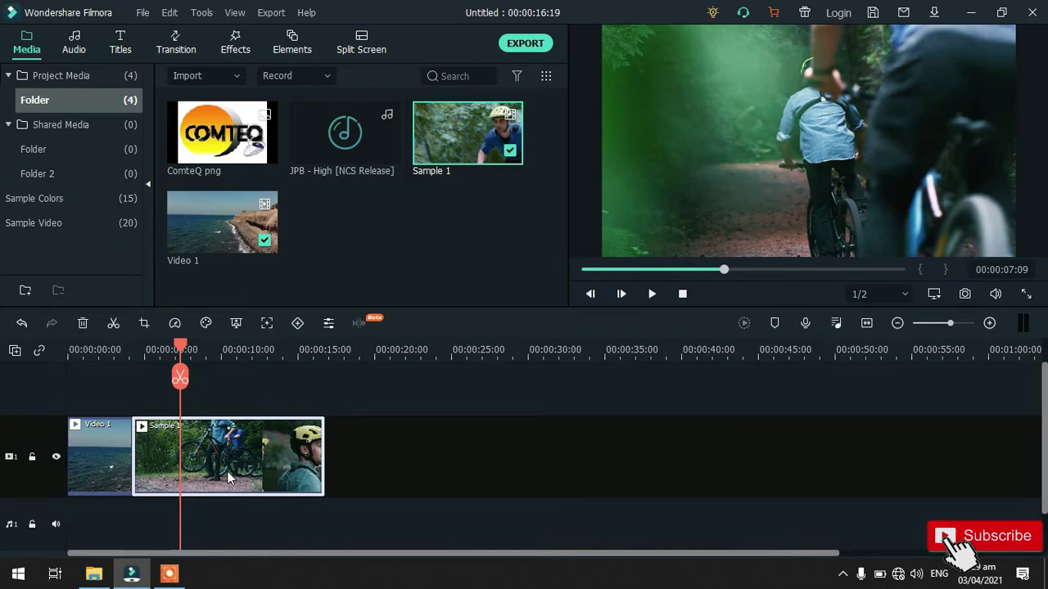
- Browse the included audio library, looking through the Rock, Folk, Electronic and Sound Effect categories
{"action": "left_click", "coordinate": [71, 52]}
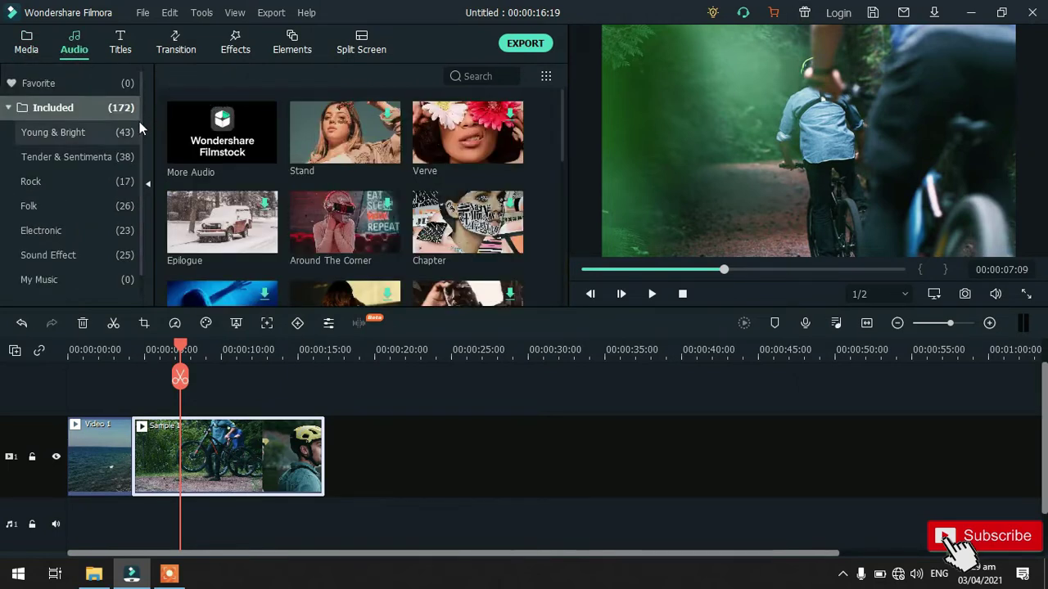
{"action": "left_click", "coordinate": [43, 184]}
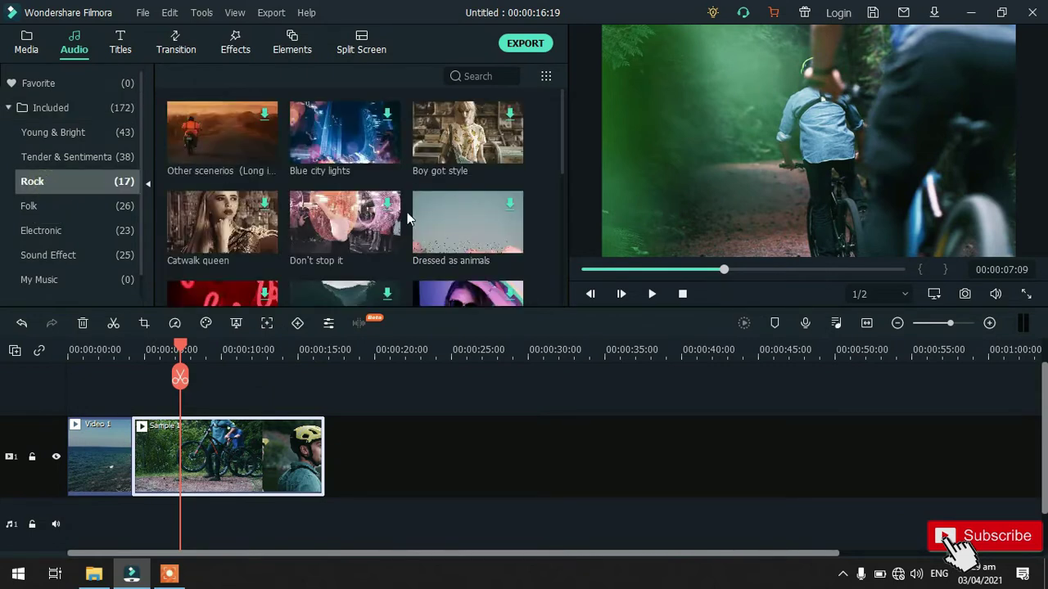
{"action": "left_click", "coordinate": [45, 209]}
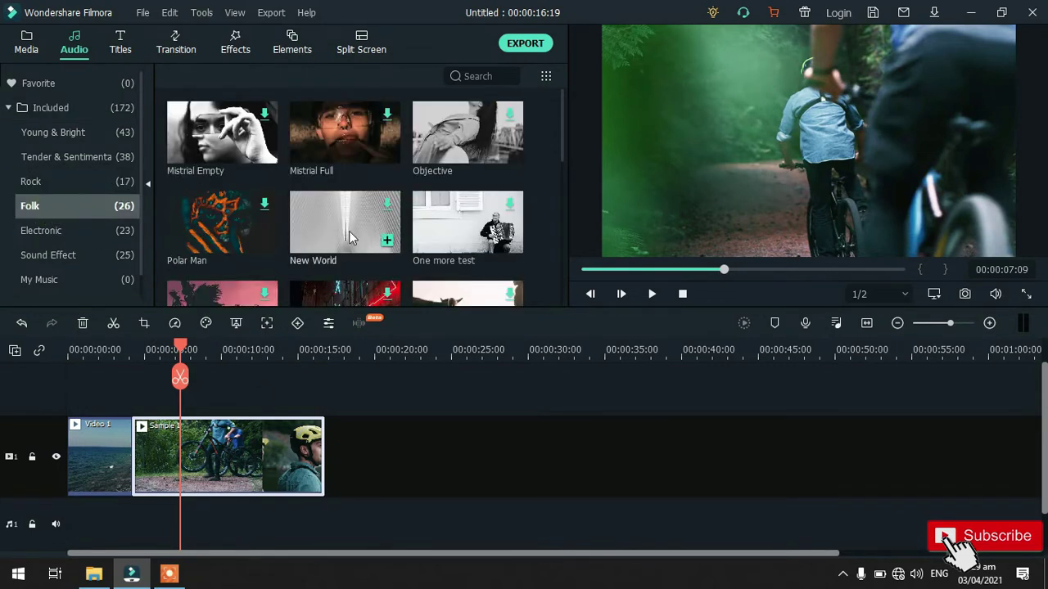
{"action": "left_click", "coordinate": [61, 233]}
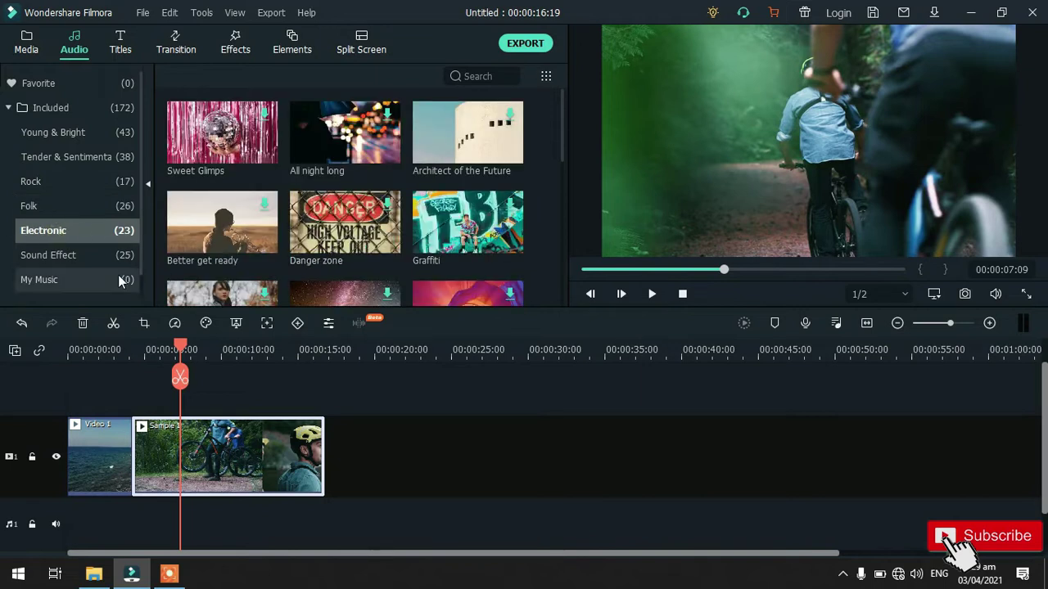
{"action": "left_click", "coordinate": [77, 255]}
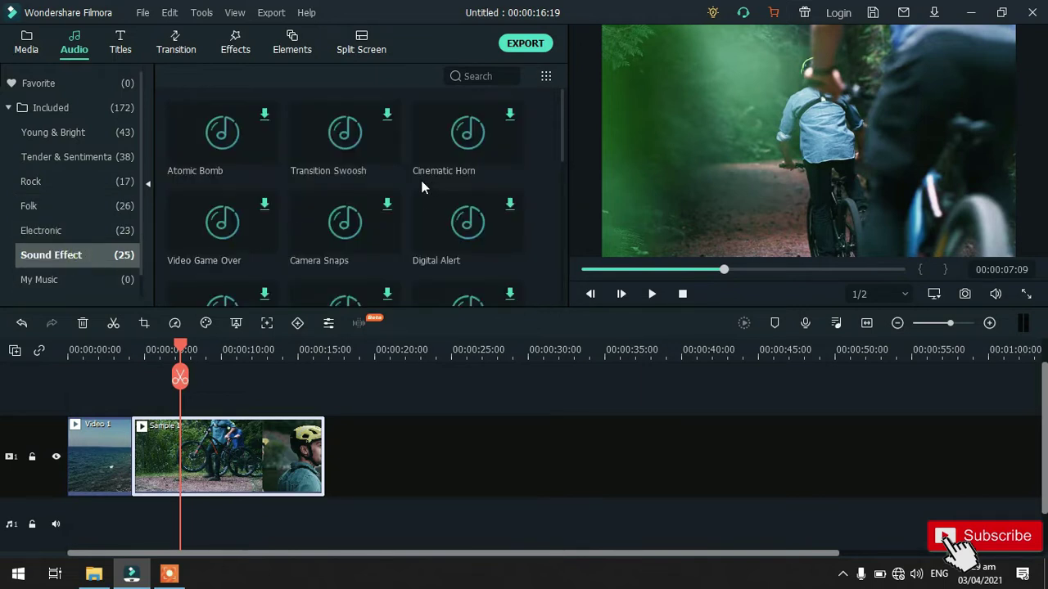
{"action": "scroll", "coordinate": [421, 182], "scroll_direction": "down", "scroll_amount": 5}
{"action": "scroll", "coordinate": [415, 181], "scroll_direction": "up", "scroll_amount": 5}
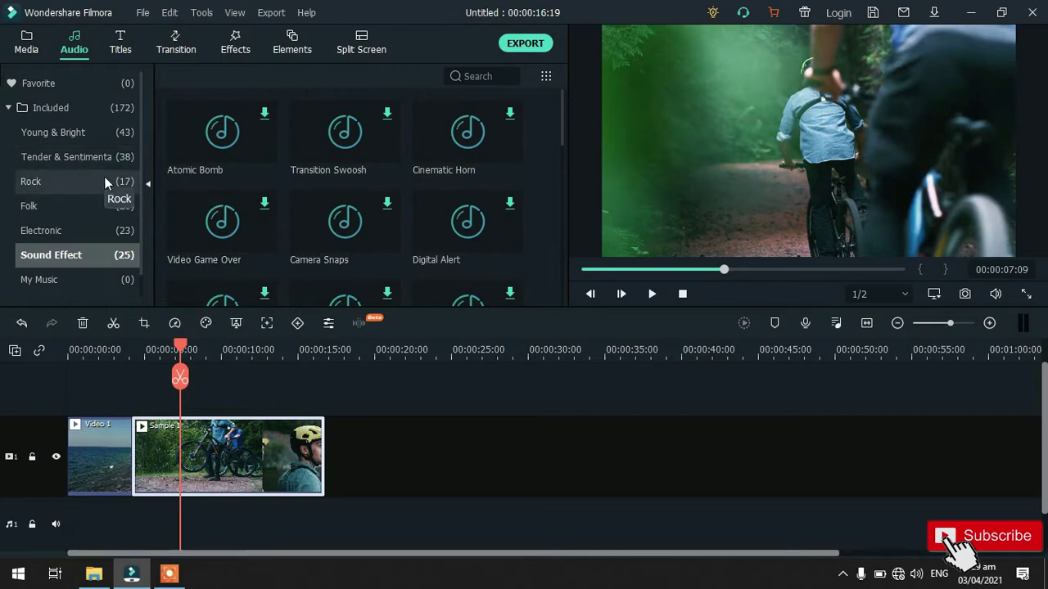
- Place the imported JPB - High [NCS Release] music at the start of audio track 1
{"action": "left_click", "coordinate": [24, 49]}
{"action": "mouse_move", "coordinate": [362, 153]}
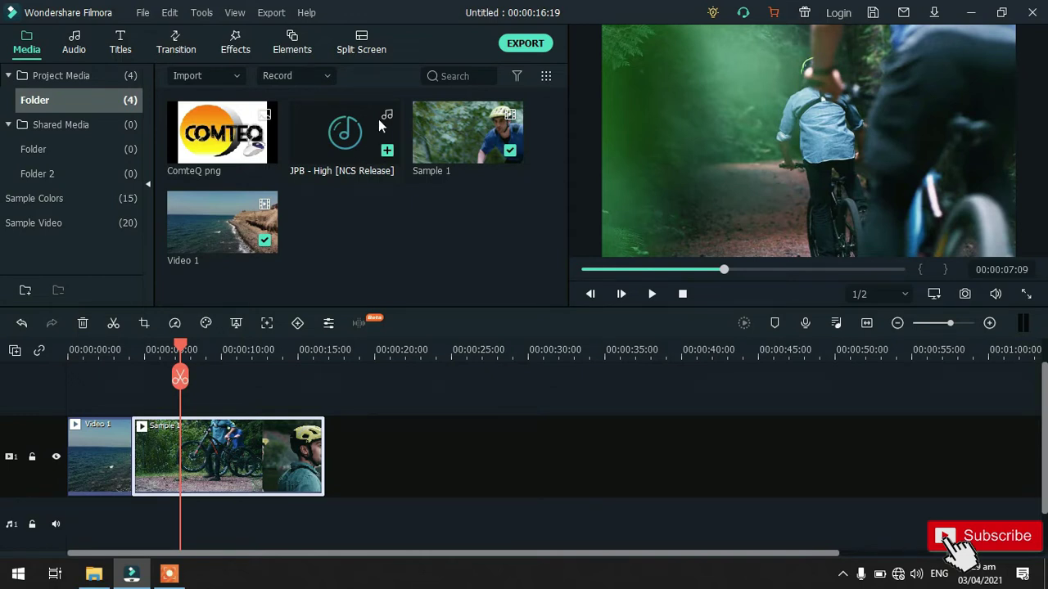
{"action": "left_click_drag", "start_coordinate": [375, 120], "coordinate": [72, 509]}
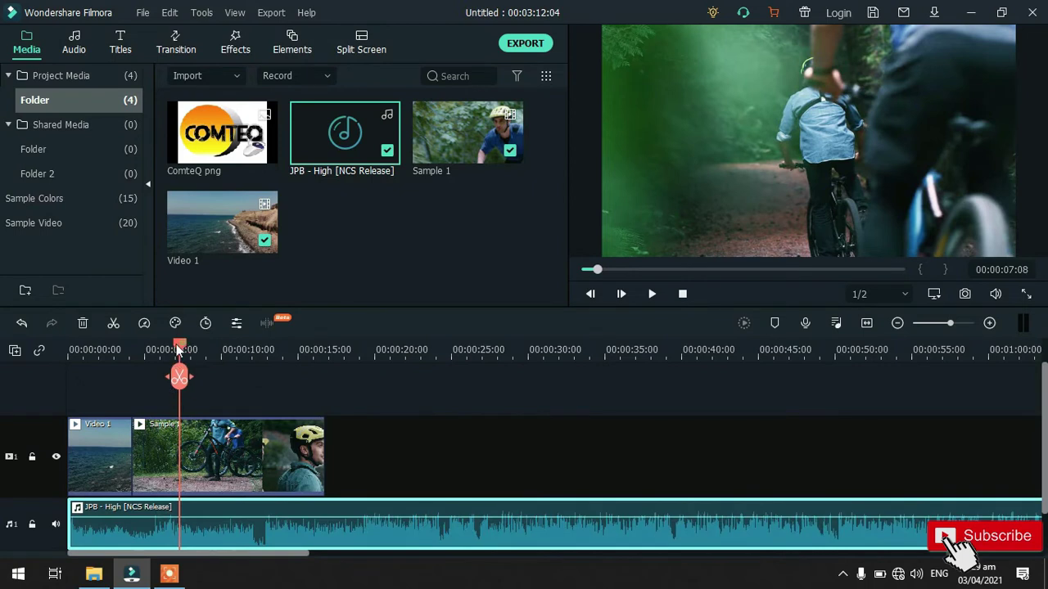
- Play the timeline from the beginning to preview the two clips with the background music
{"action": "left_click_drag", "start_coordinate": [178, 351], "coordinate": [70, 350]}
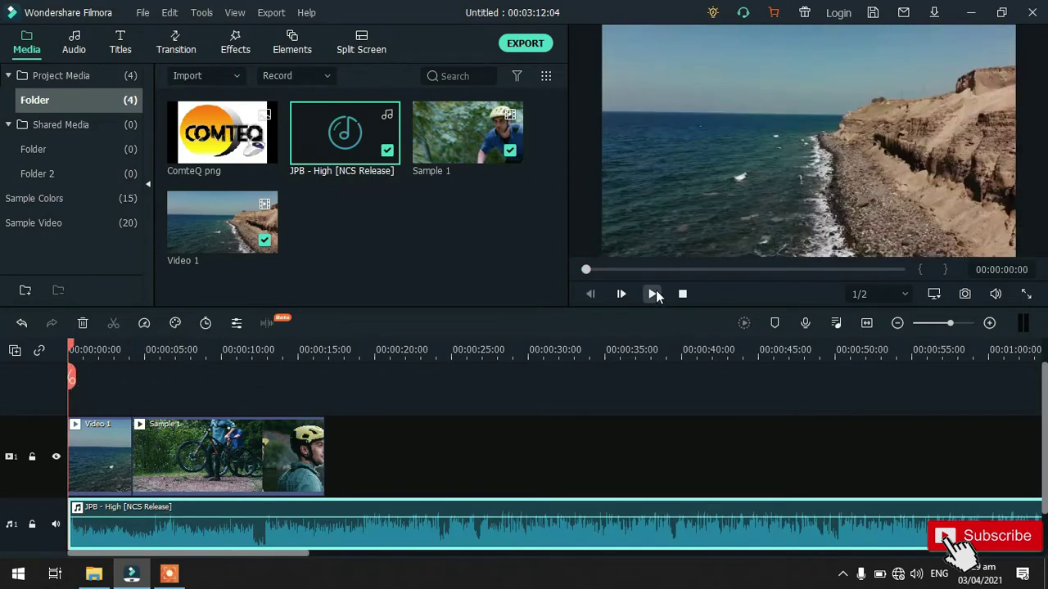
{"action": "left_click", "coordinate": [654, 294]}
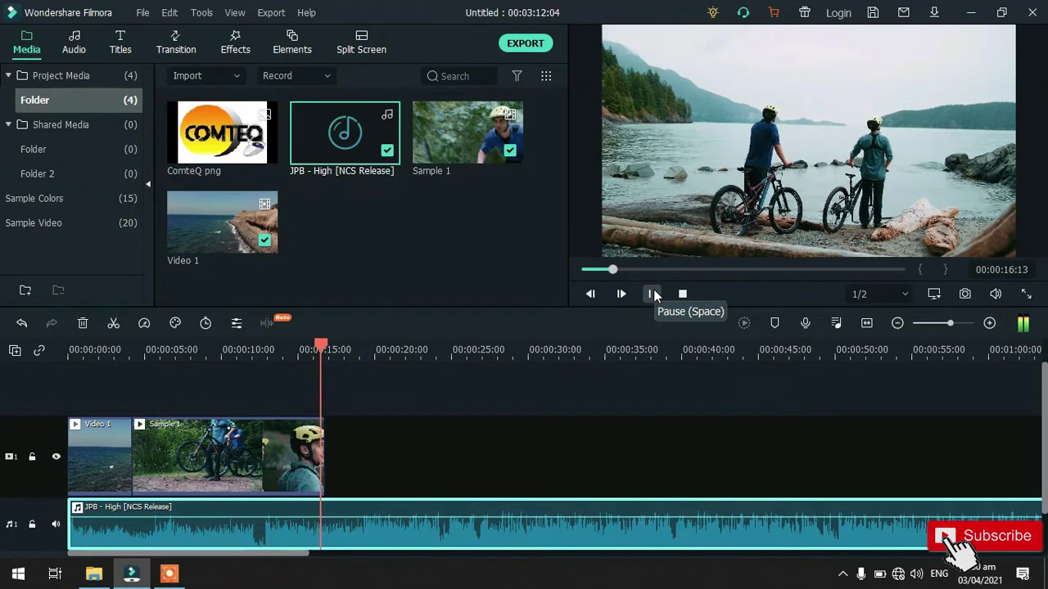
{"action": "left_click", "coordinate": [652, 294]}
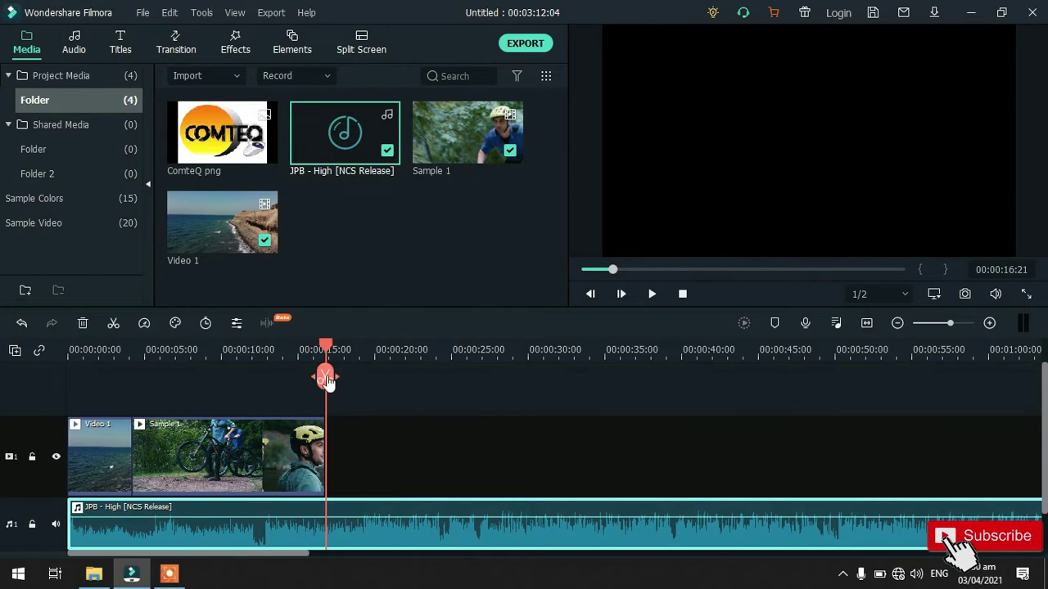
- Split the music where the Sample 1 clip ends and delete the excess part after the cut
{"action": "left_click_drag", "start_coordinate": [326, 370], "coordinate": [323, 509]}
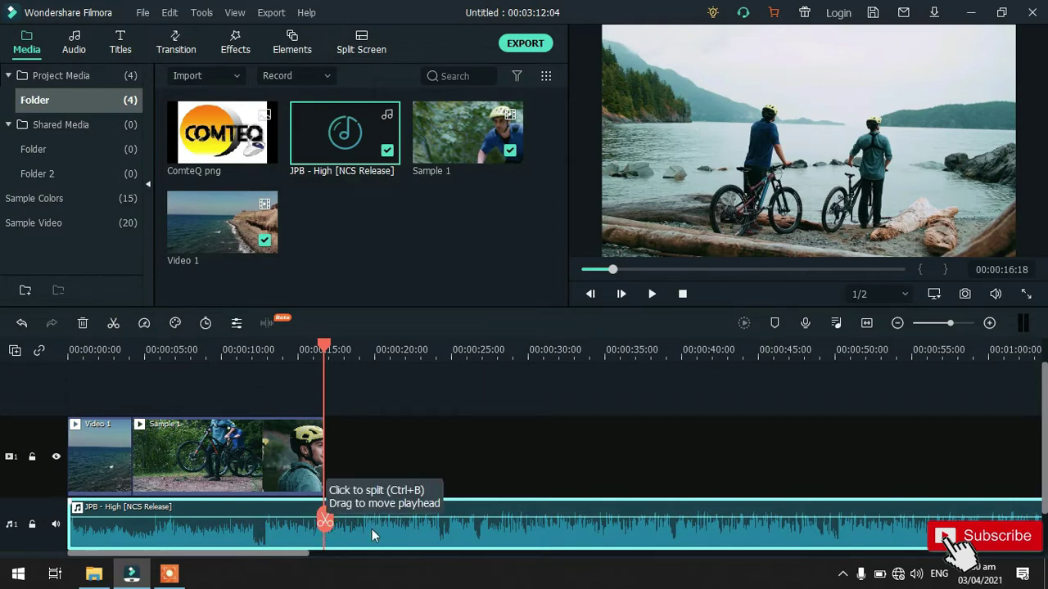
{"action": "left_click", "coordinate": [325, 520]}
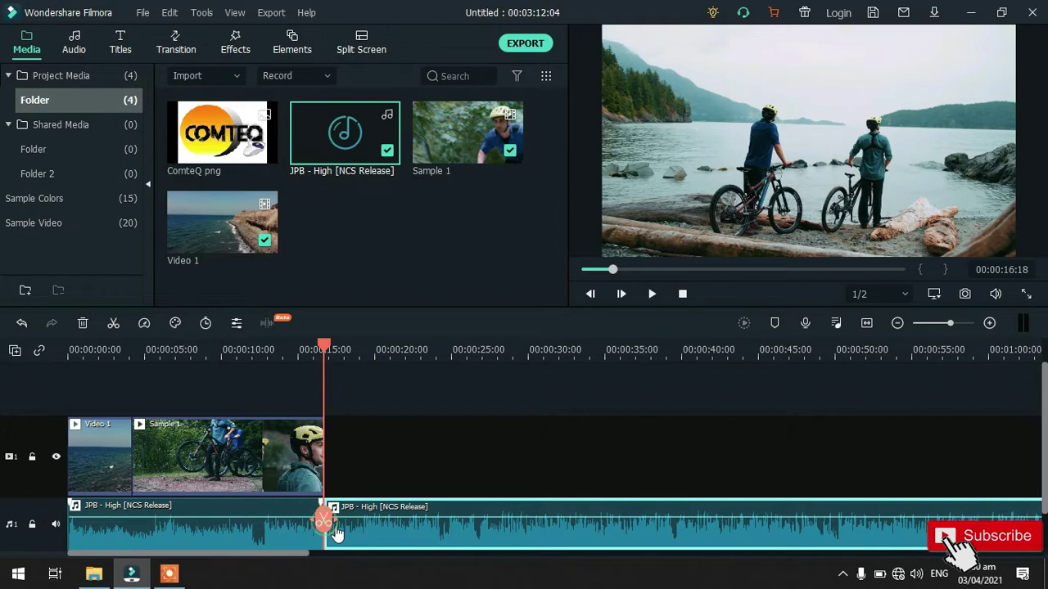
{"action": "left_click_drag", "start_coordinate": [416, 534], "coordinate": [501, 537]}
{"action": "right_click", "coordinate": [509, 538]}
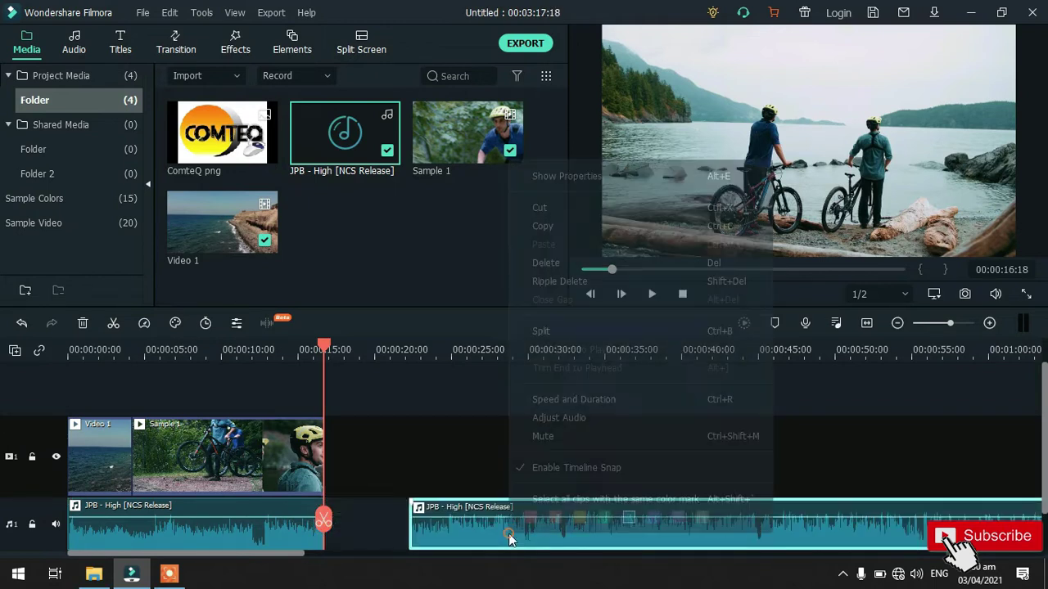
{"action": "left_click", "coordinate": [566, 262]}
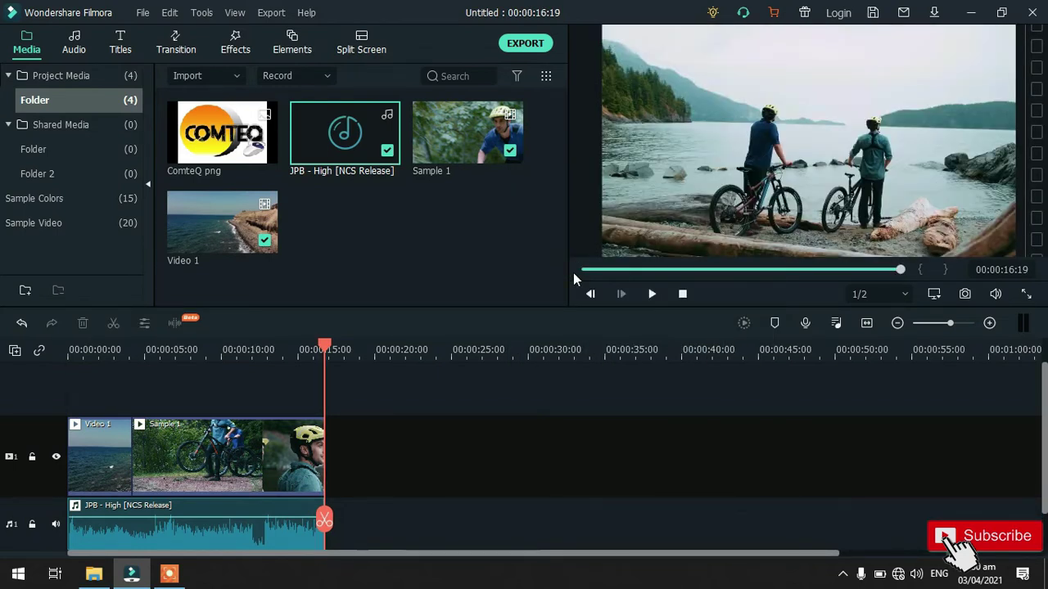
- Raise the music clip's volume slightly and give it a 1.24 s fade-in and a 2.00 s fade-out
{"action": "left_click", "coordinate": [163, 532]}
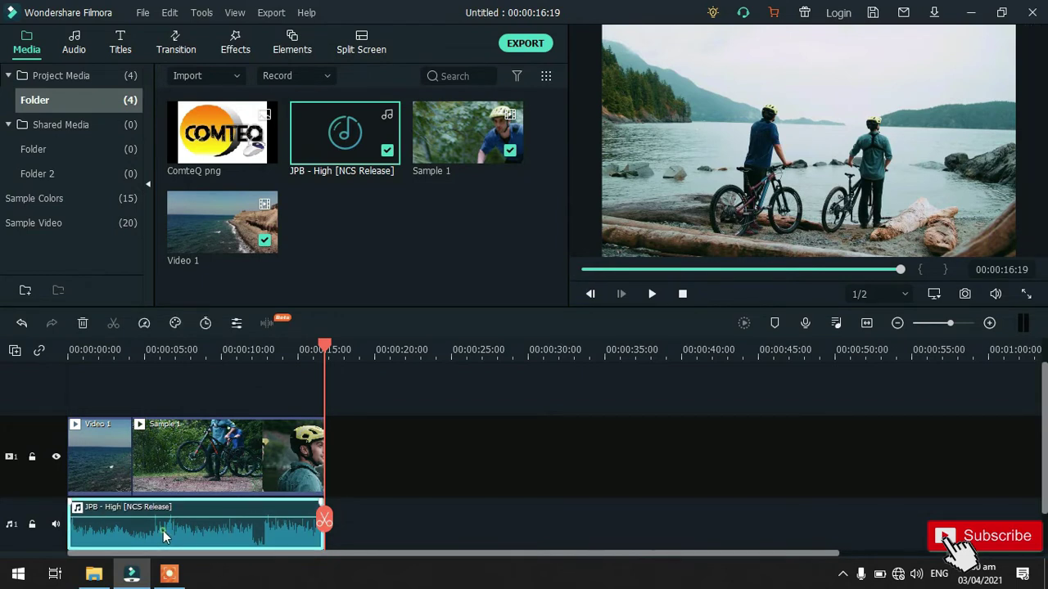
{"action": "double_click", "coordinate": [162, 534]}
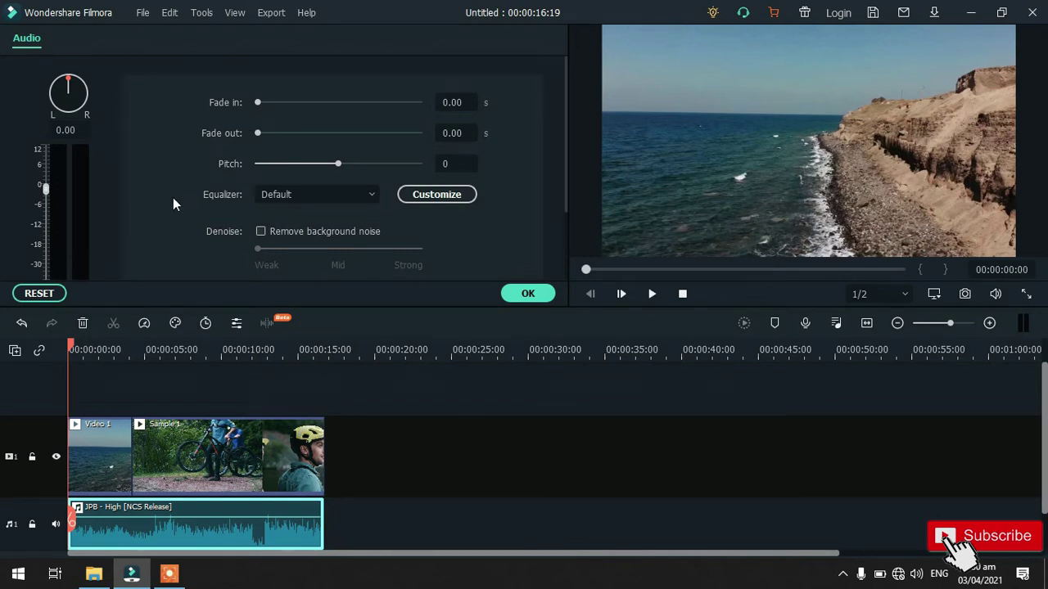
{"action": "mouse_move", "coordinate": [45, 188]}
{"action": "left_mouse_down"}
{"action": "mouse_move", "coordinate": [46, 219]}
{"action": "mouse_move", "coordinate": [47, 185]}
{"action": "left_mouse_up"}
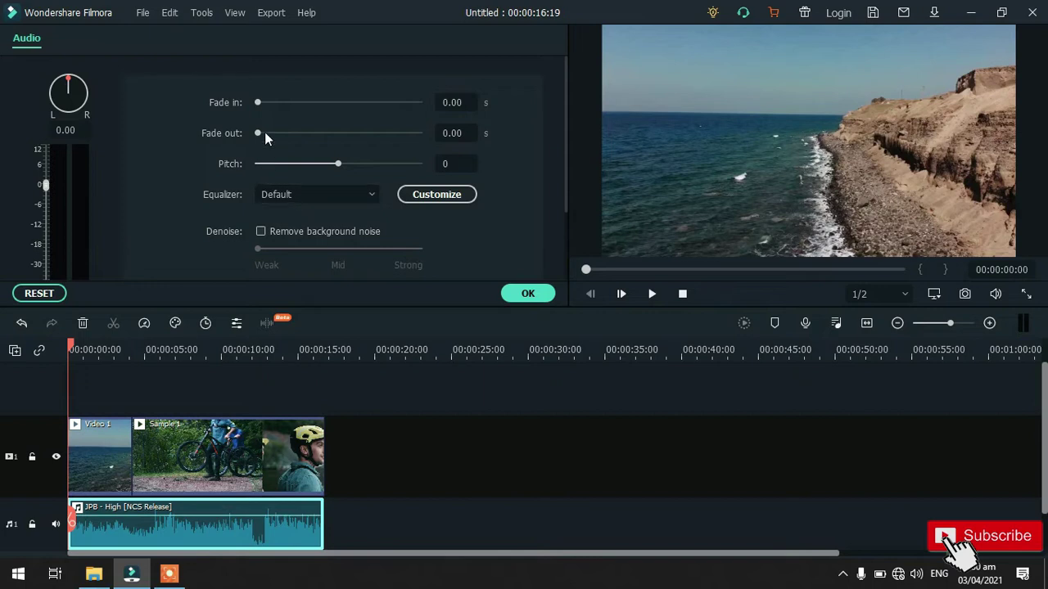
{"action": "left_click_drag", "start_coordinate": [261, 104], "coordinate": [277, 134]}
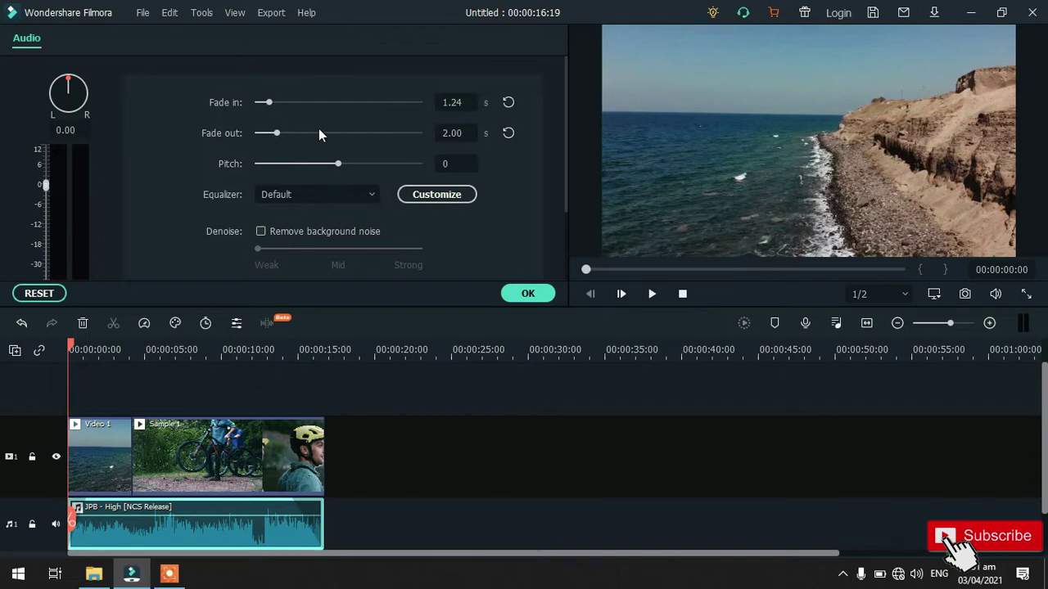
{"action": "left_click", "coordinate": [514, 294]}
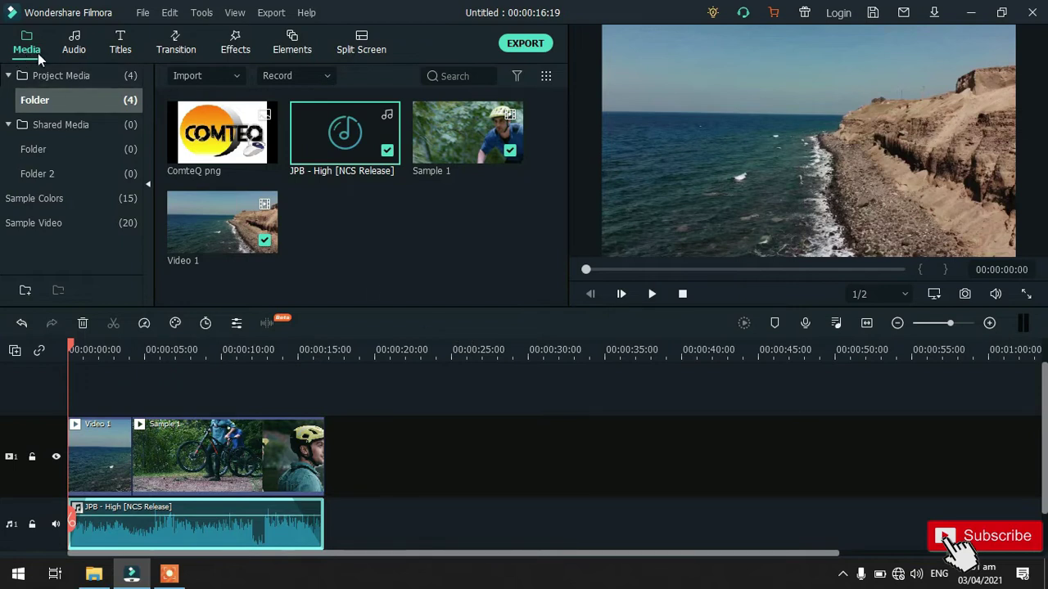
- Look through the Subtitles templates, download Subtitle 6 and place it at the start of track 2 above Video 1
{"action": "left_click", "coordinate": [123, 51]}
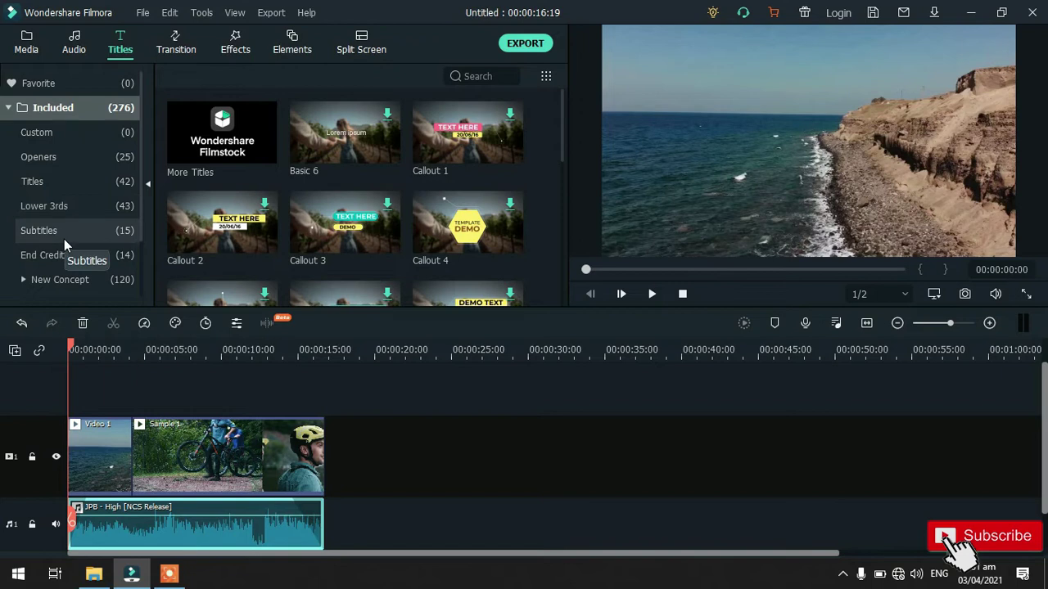
{"action": "left_click", "coordinate": [42, 233]}
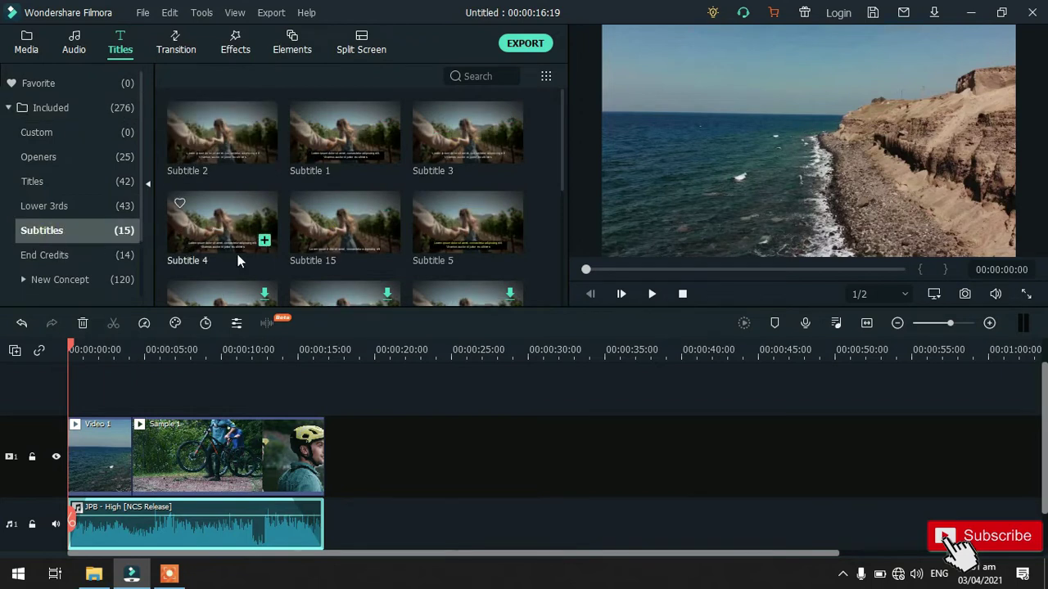
{"action": "scroll", "coordinate": [415, 206], "scroll_direction": "down", "scroll_amount": 3}
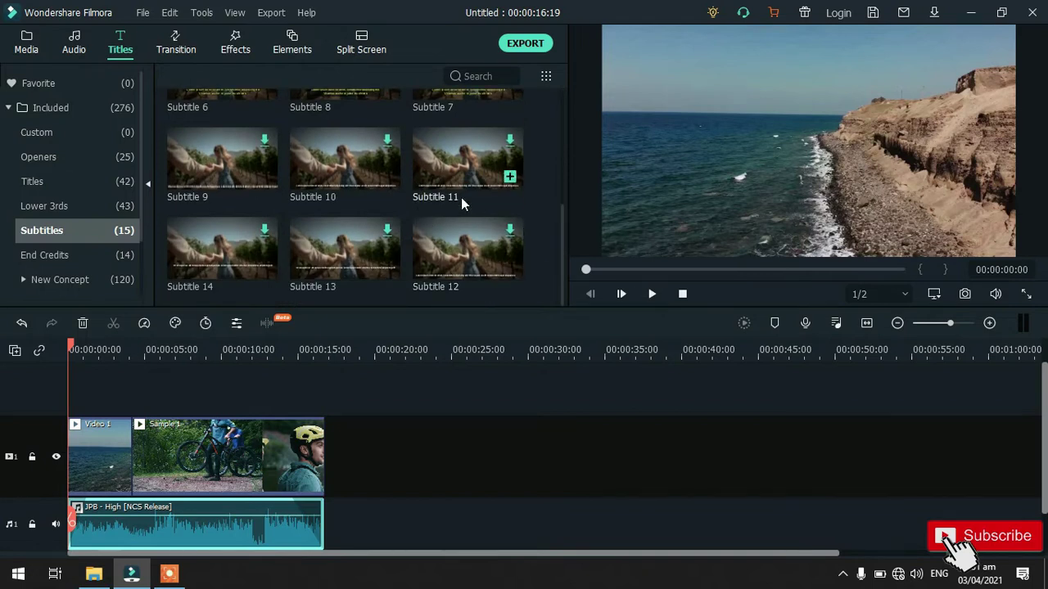
{"action": "scroll", "coordinate": [241, 148], "scroll_direction": "up", "scroll_amount": 3}
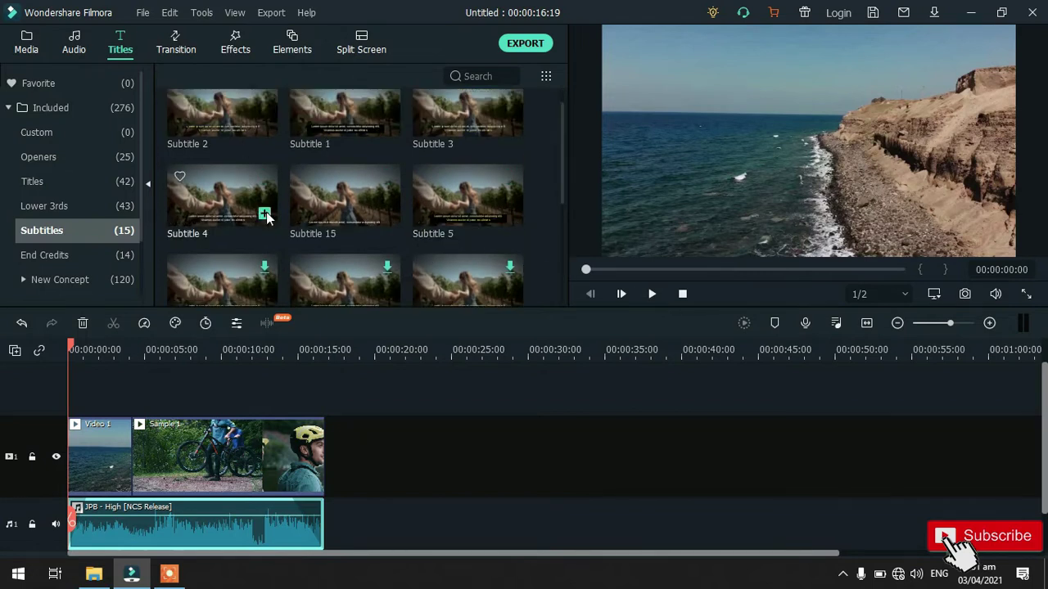
{"action": "left_click_drag", "start_coordinate": [562, 154], "coordinate": [556, 194]}
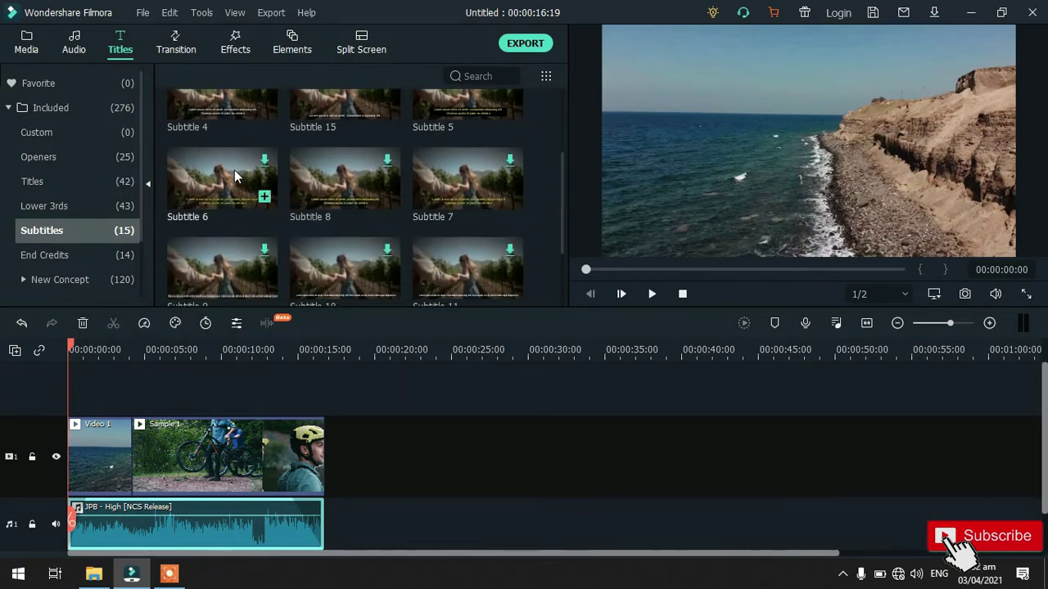
{"action": "left_click", "coordinate": [230, 174]}
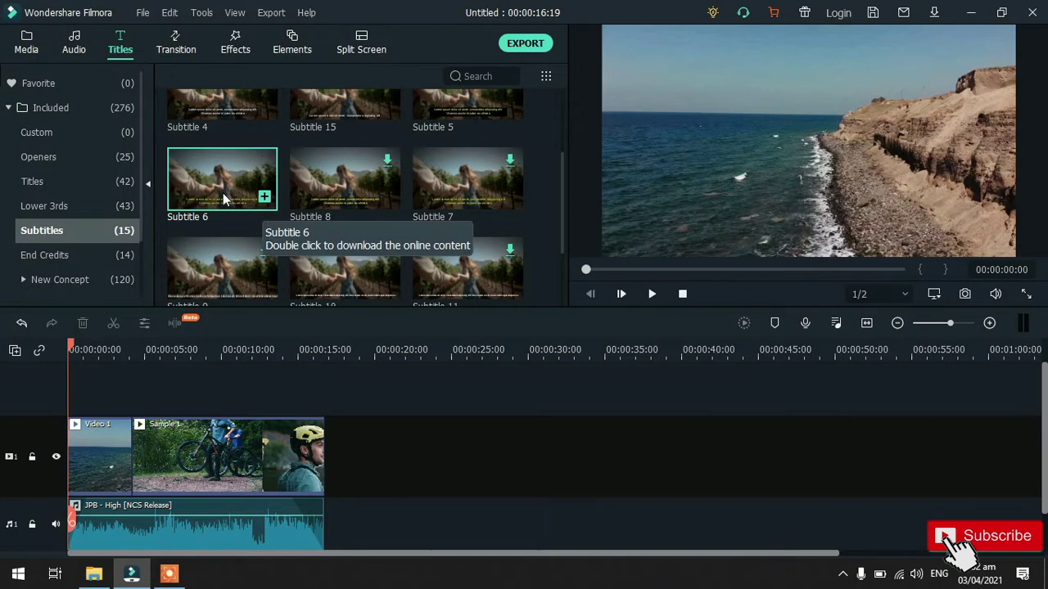
{"action": "left_click_drag", "start_coordinate": [249, 167], "coordinate": [79, 378]}
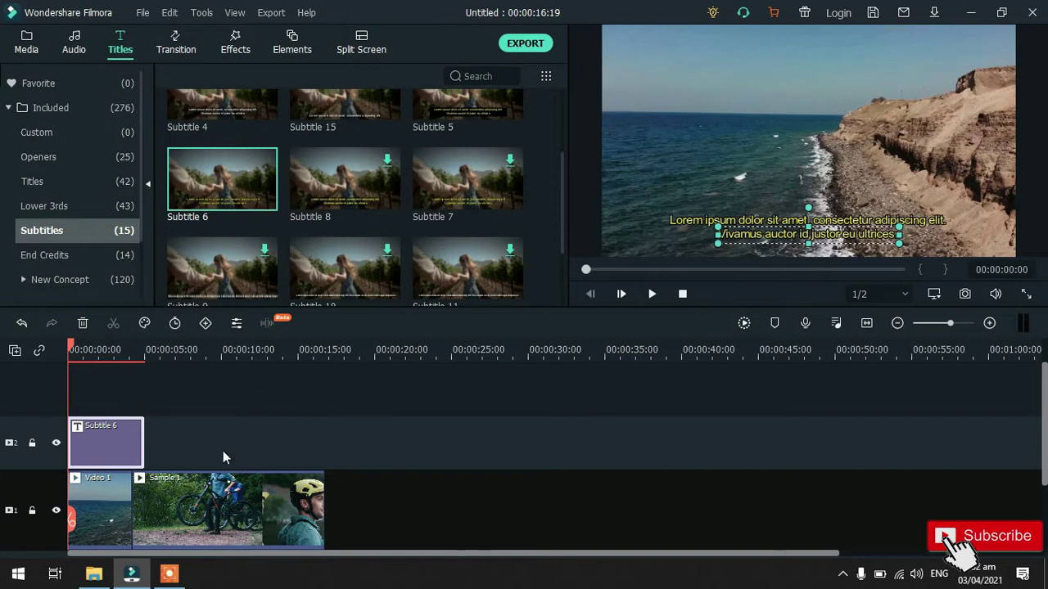
- Replace the second text line of the Subtitle 6 clip with "How i edit my video"
{"action": "double_click", "coordinate": [120, 450]}
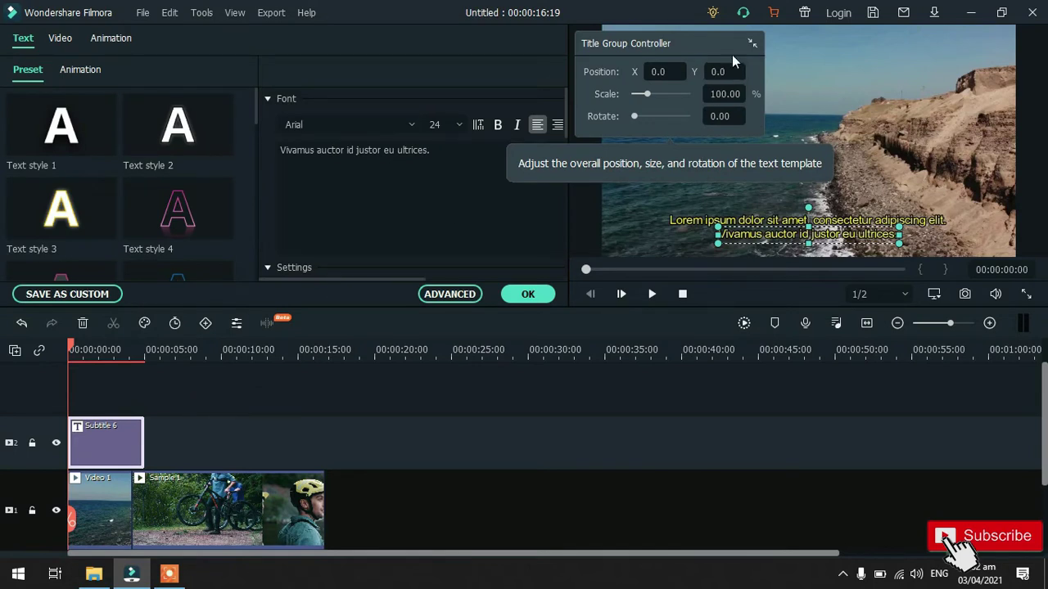
{"action": "left_click", "coordinate": [751, 43]}
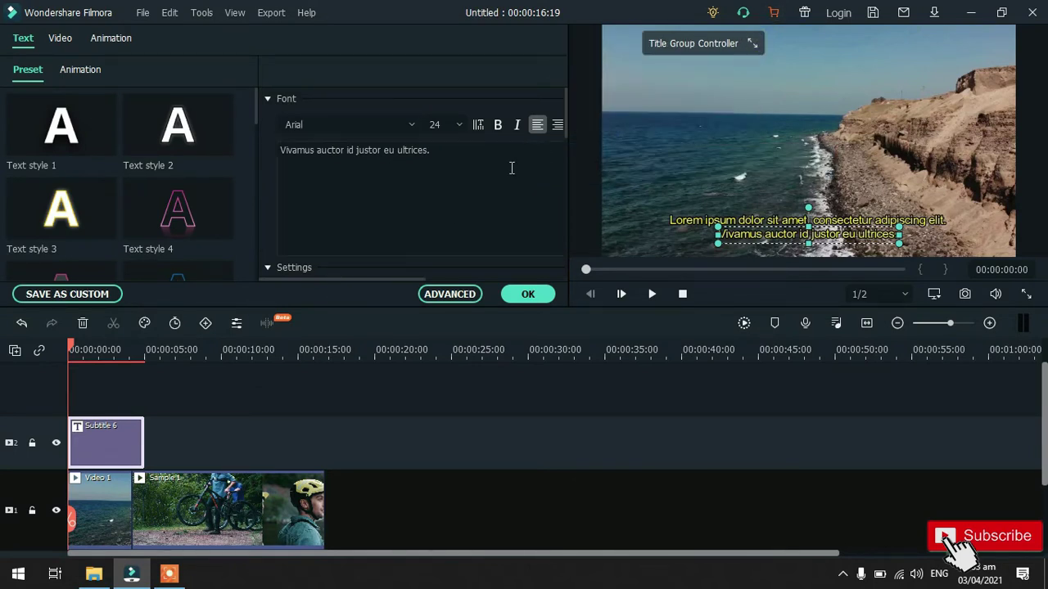
{"action": "left_click", "coordinate": [471, 155]}
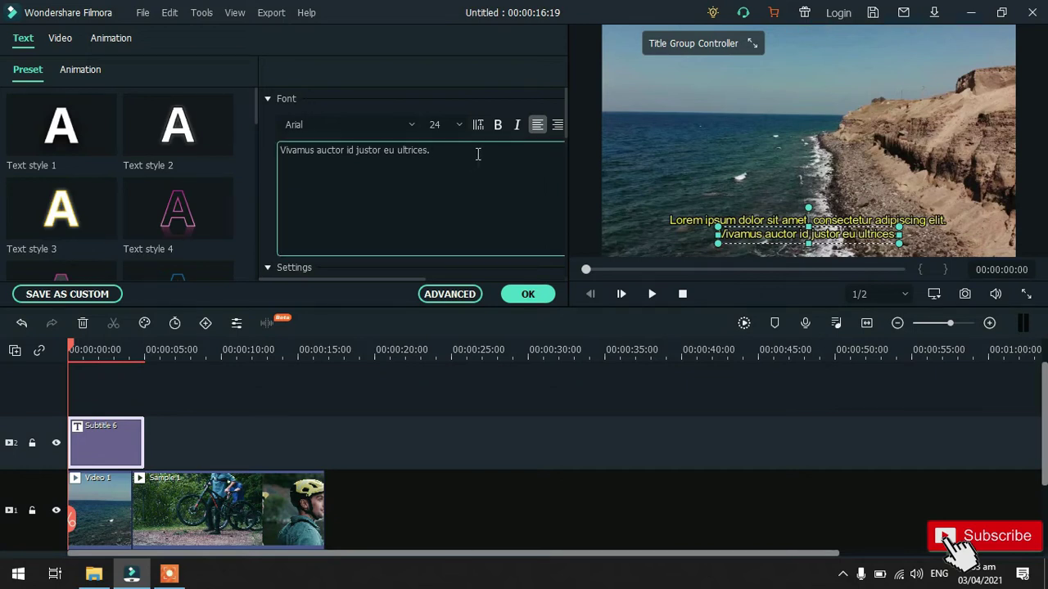
{"action": "key", "text": "ctrl+a"}
{"action": "key", "text": "BackSpace"}
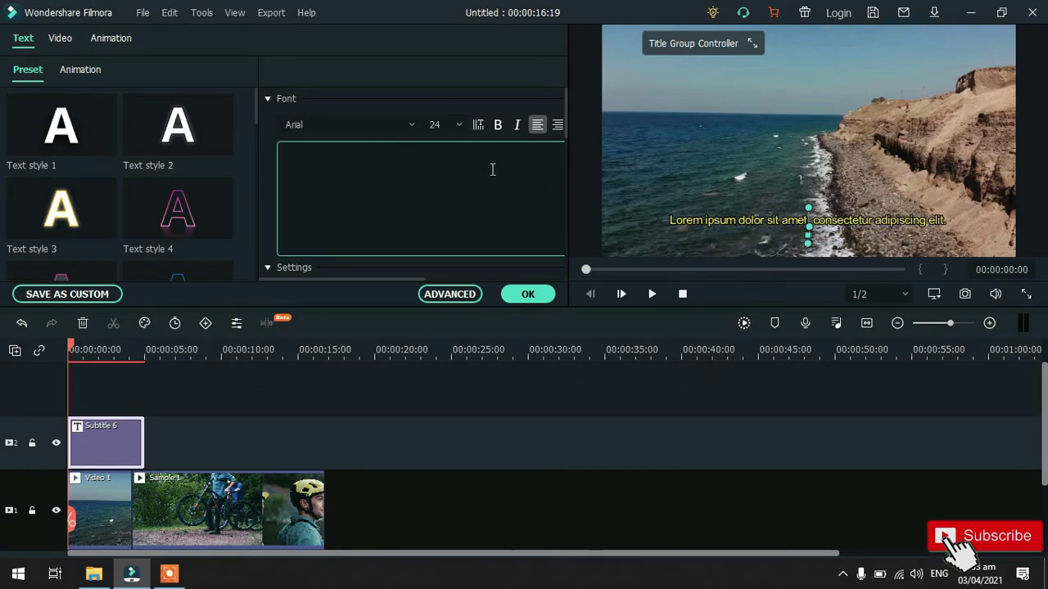
{"action": "type", "text": "Ho"}
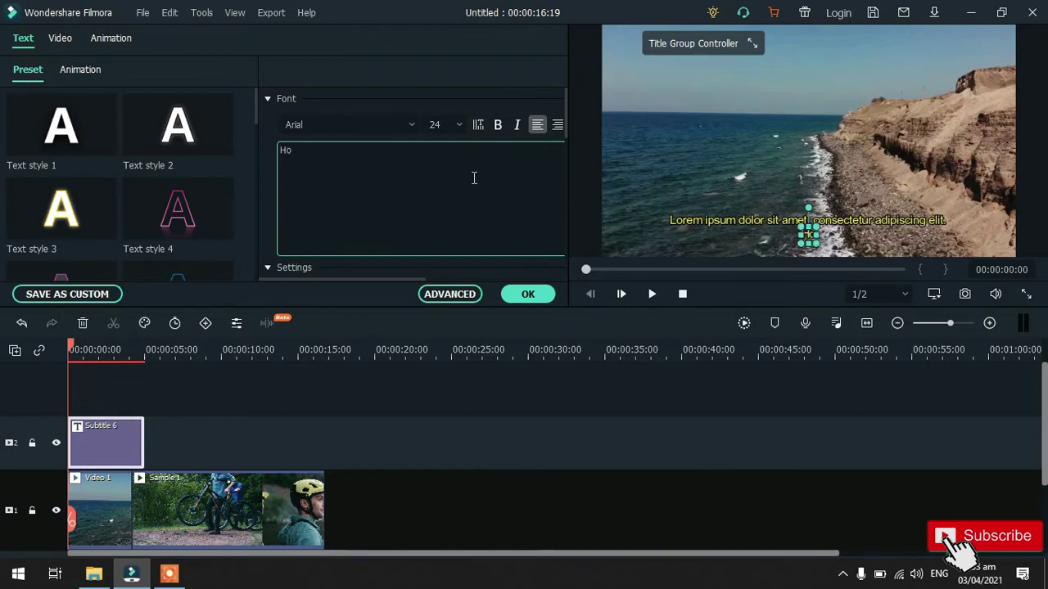
{"action": "type", "text": "w i edit "}
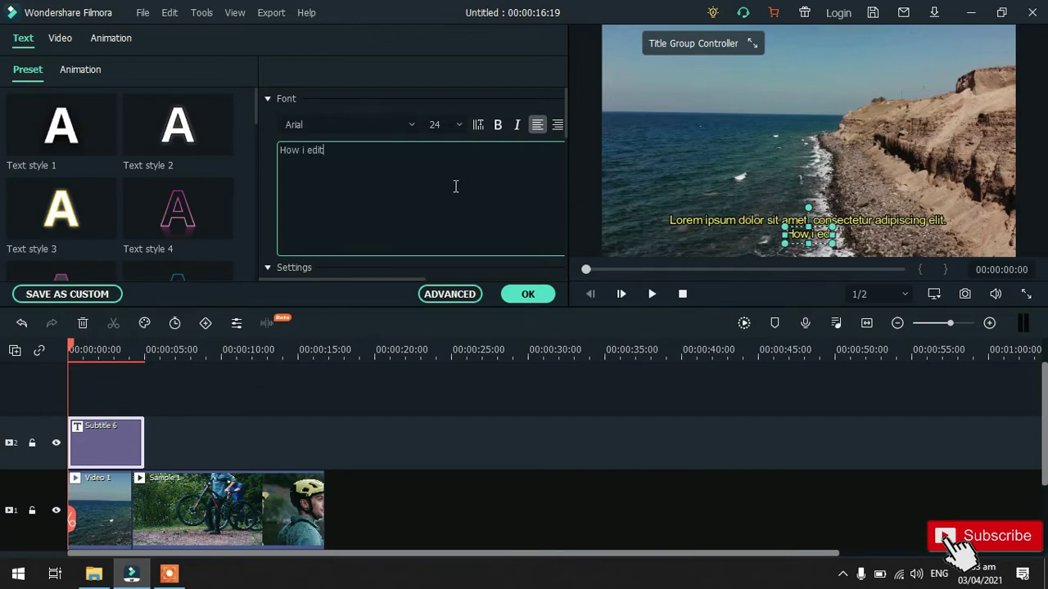
{"action": "type", "text": "my video"}
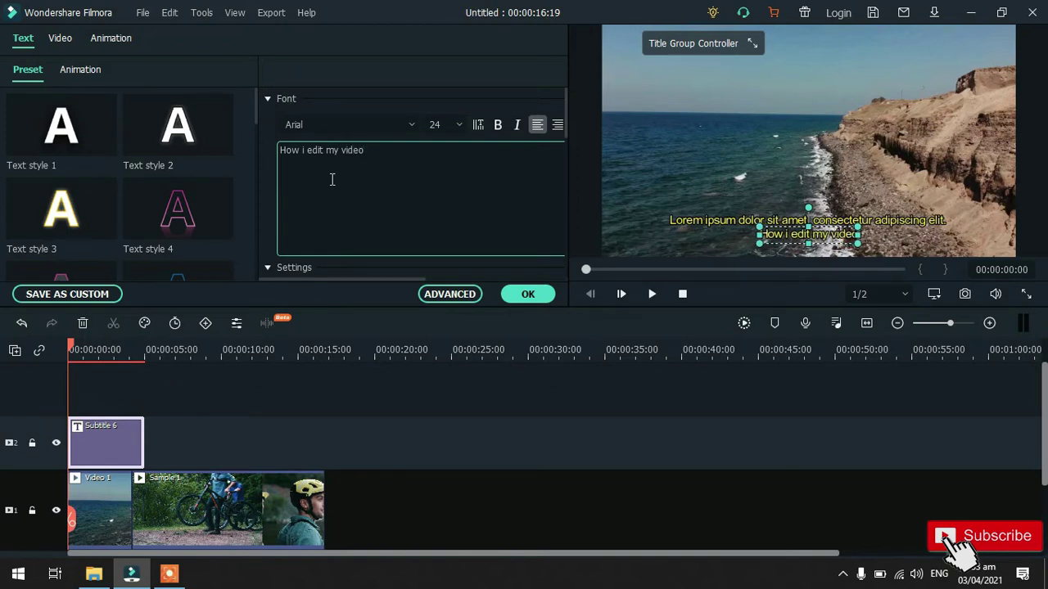
- Clear the subtitle's Lorem ipsum line, apply the text edits and delete the Subtitle 6 clip from the timeline
{"action": "left_click", "coordinate": [929, 221]}
{"action": "left_click", "coordinate": [526, 159]}
{"action": "key", "text": "ctrl+a"}
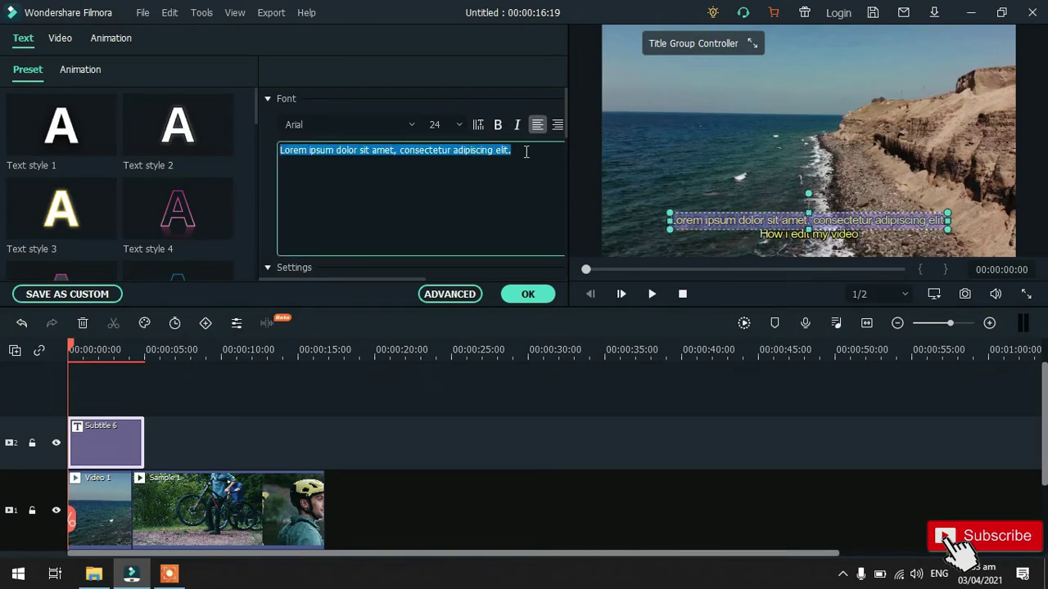
{"action": "key", "text": "BackSpace"}
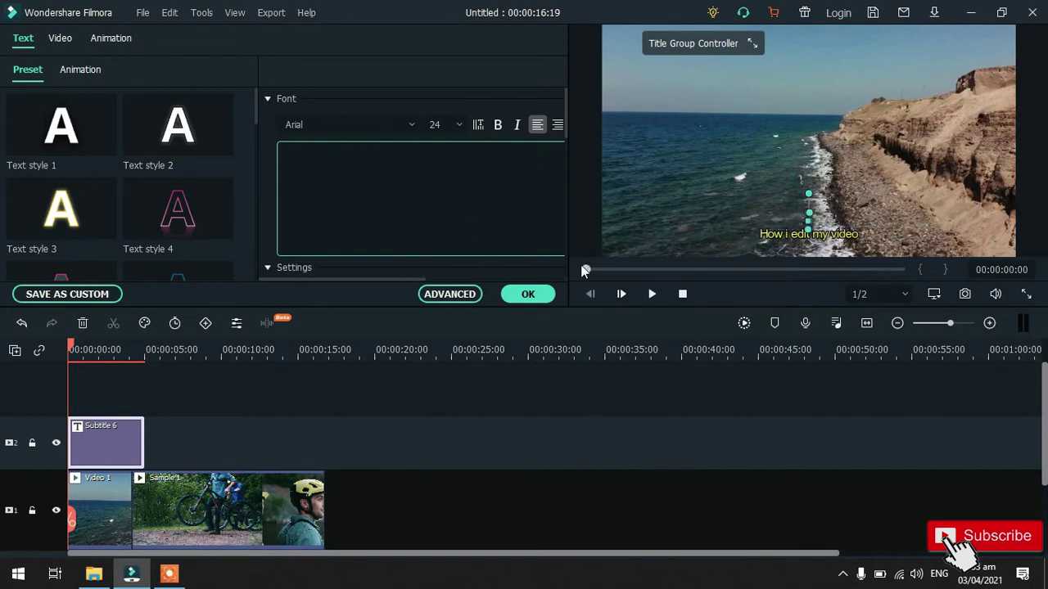
{"action": "left_click", "coordinate": [528, 294]}
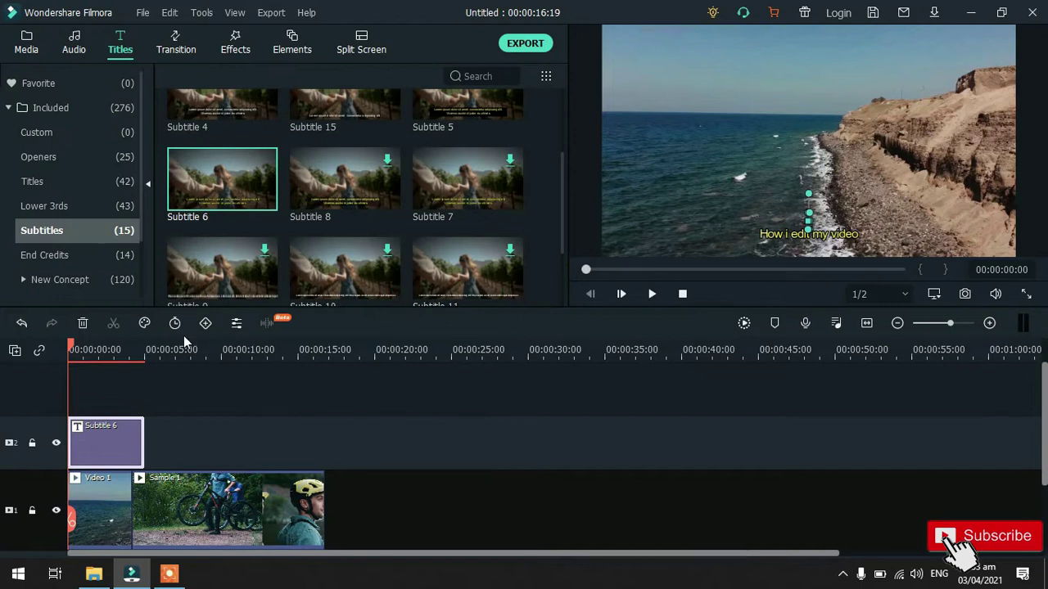
{"action": "right_click", "coordinate": [95, 455]}
{"action": "left_click", "coordinate": [147, 149]}
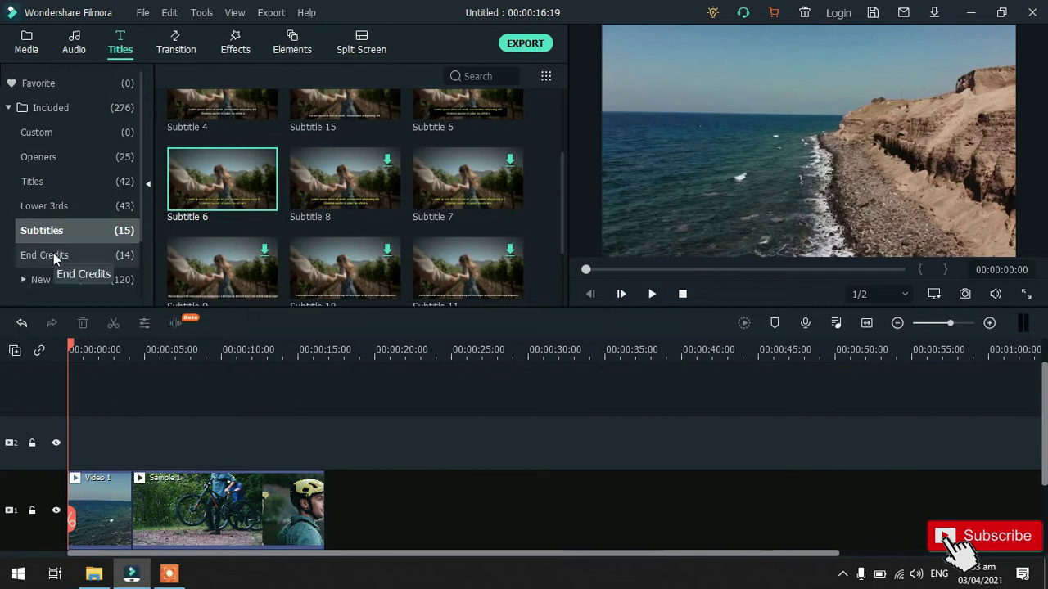
- Place the Title 2 template on track 2 above Sample 1, ending where the Sample 1 clip ends
{"action": "left_click", "coordinate": [54, 184]}
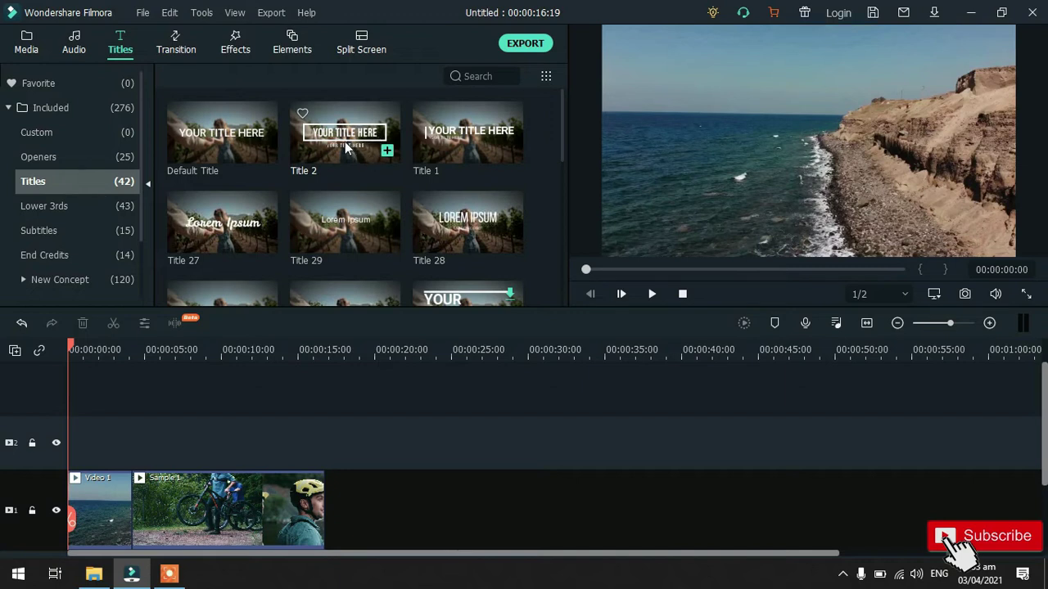
{"action": "left_click_drag", "start_coordinate": [365, 141], "coordinate": [242, 433]}
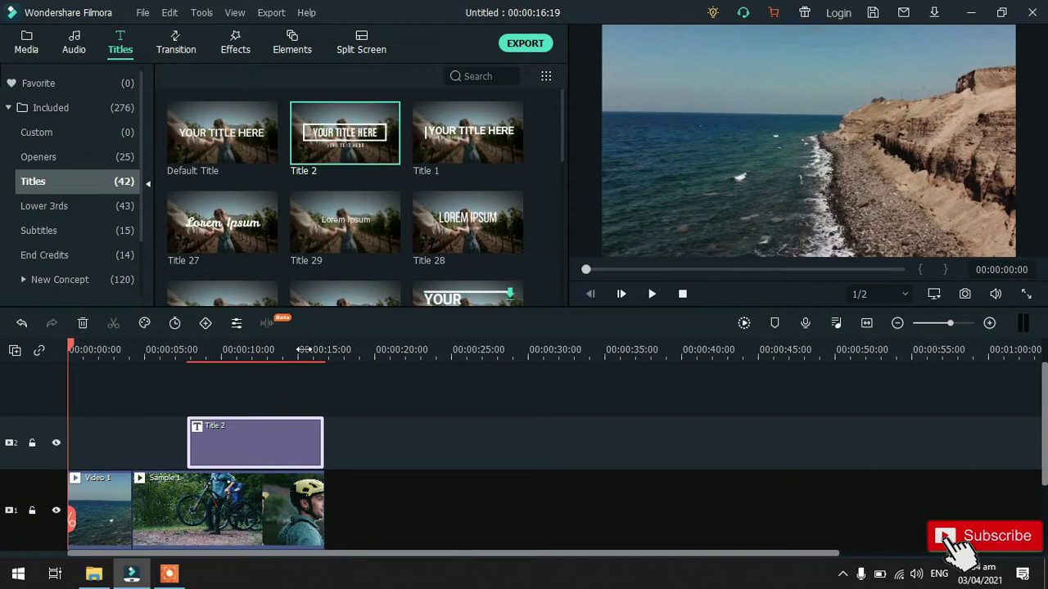
{"action": "left_click_drag", "start_coordinate": [301, 350], "coordinate": [348, 360]}
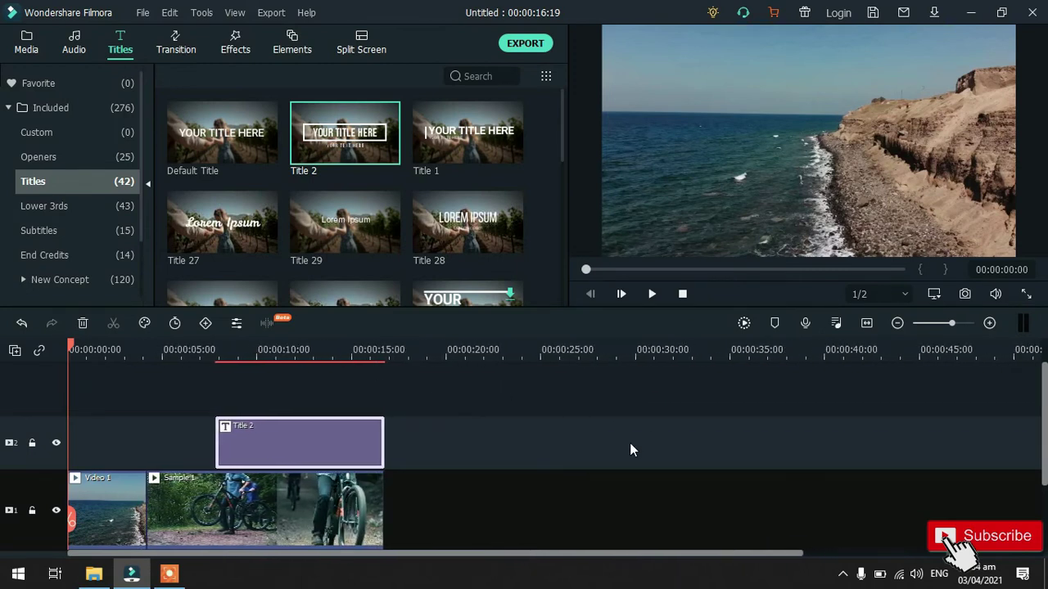
- Replace the main title line of the Title 2 clip with "BASIC VIDEO EDITING"
{"action": "double_click", "coordinate": [293, 446]}
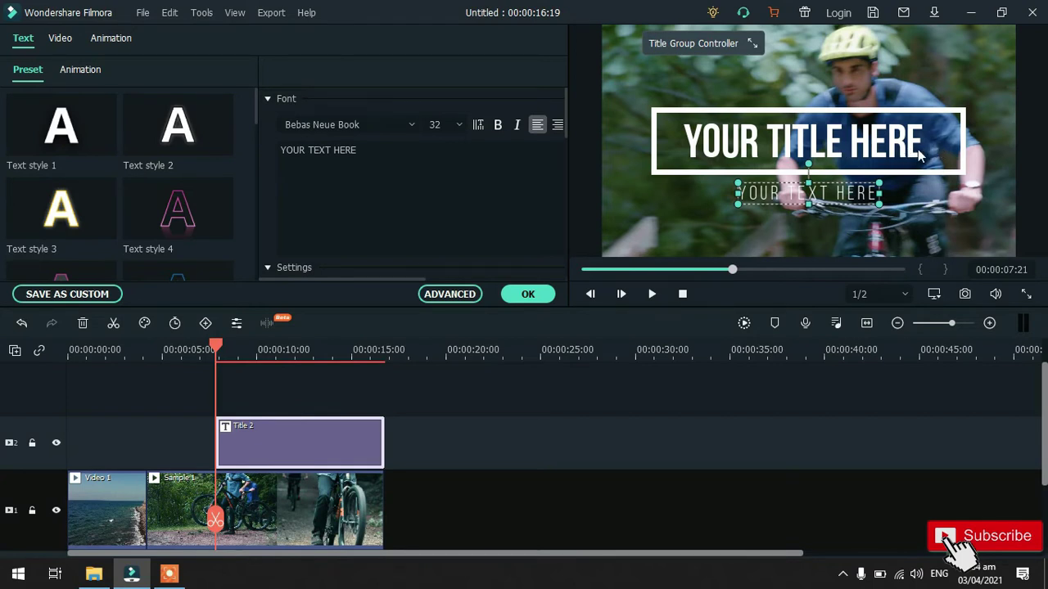
{"action": "left_click", "coordinate": [866, 153]}
{"action": "left_click", "coordinate": [397, 164]}
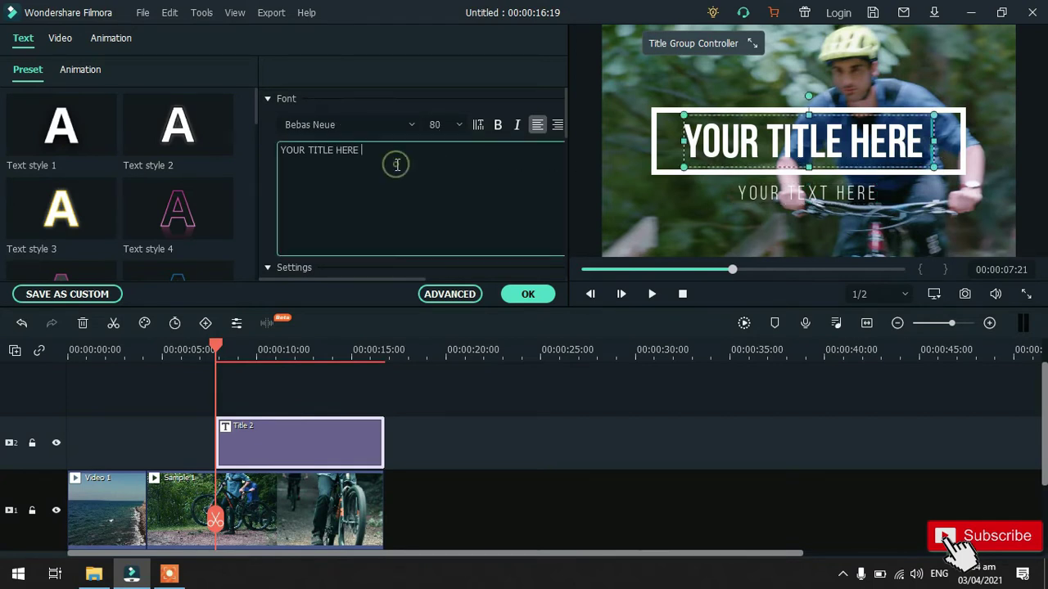
{"action": "key", "text": "ctrl+a"}
{"action": "key", "text": "BackSpace"}
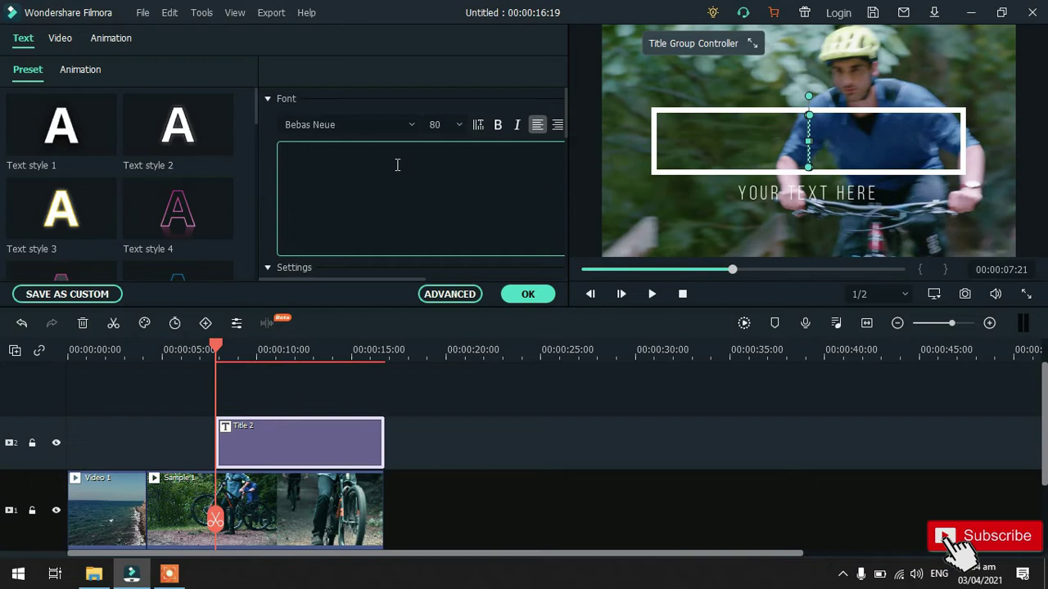
{"action": "type", "text": "BASIV"}
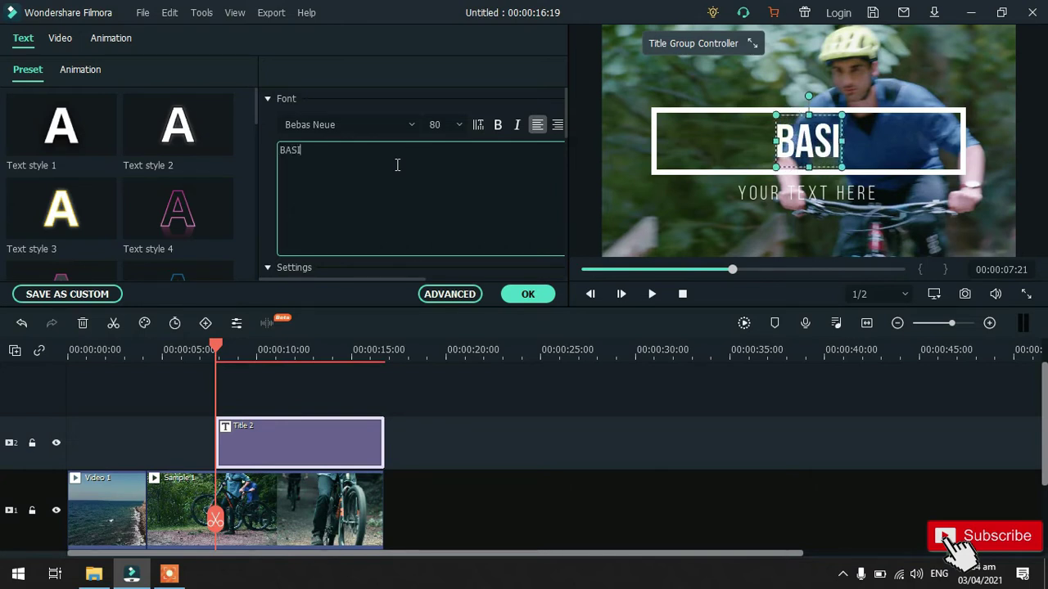
{"action": "key", "text": "BackSpace"}
{"action": "key", "text": "BackSpace"}
{"action": "type", "text": "C VID"}
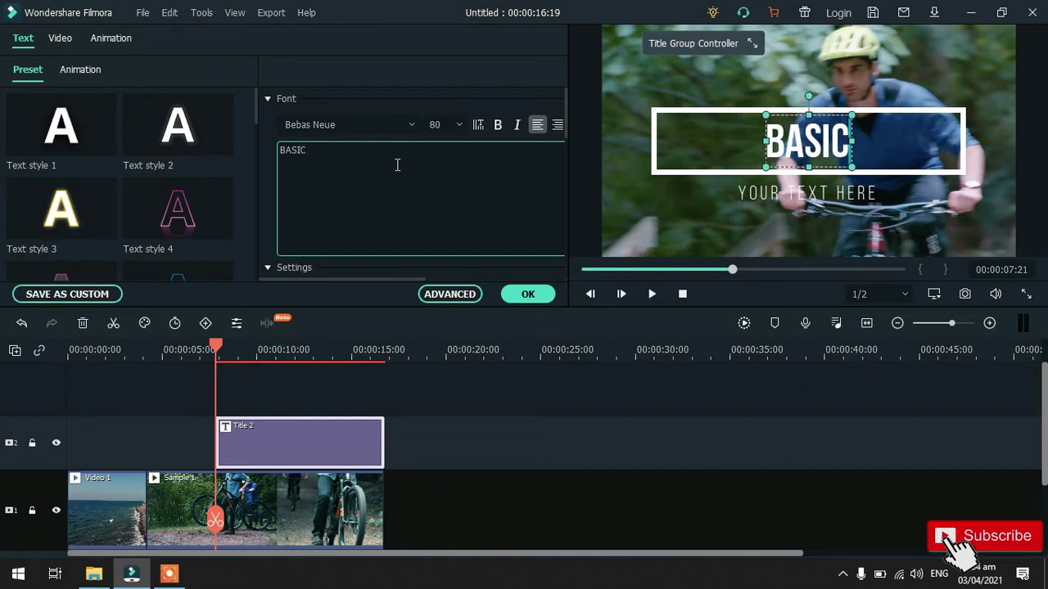
{"action": "type", "text": "EO EDIT"}
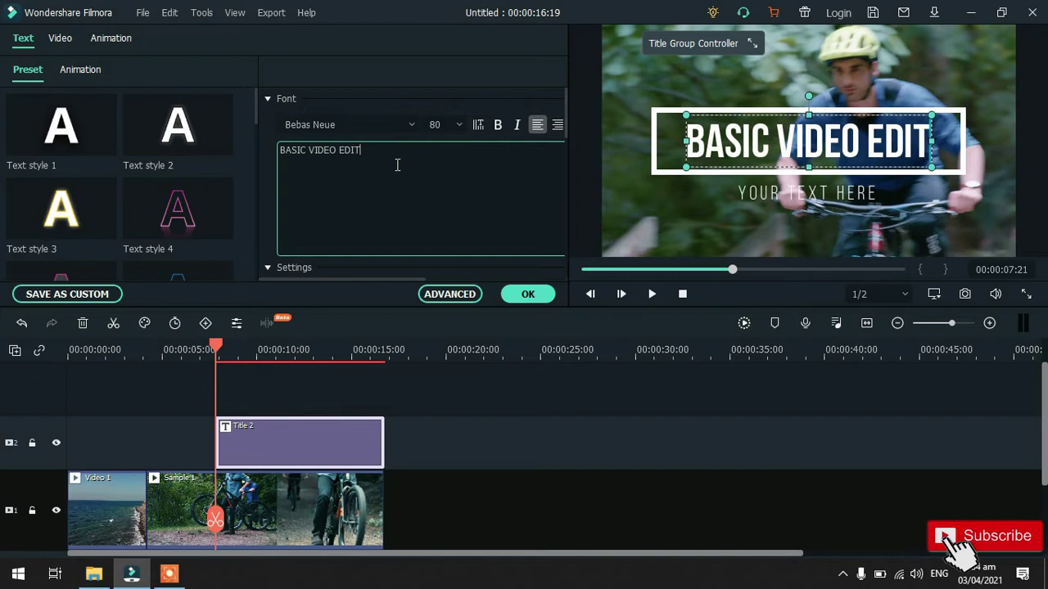
{"action": "type", "text": "ING"}
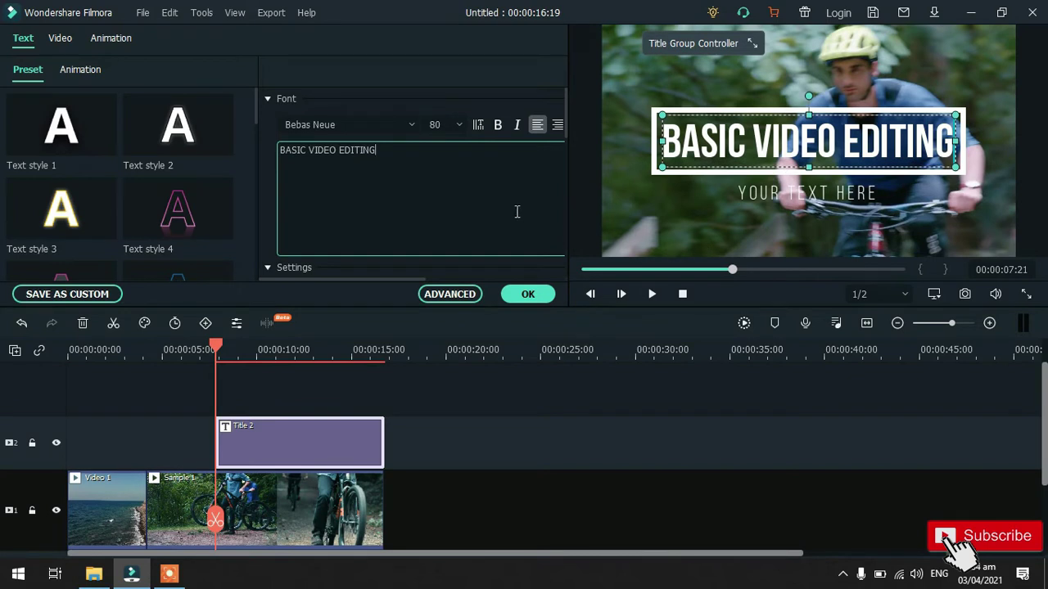
- Try the Baloo and Bebas Neue Light fonts on the BASIC VIDEO EDITING line
{"action": "left_click", "coordinate": [411, 125]}
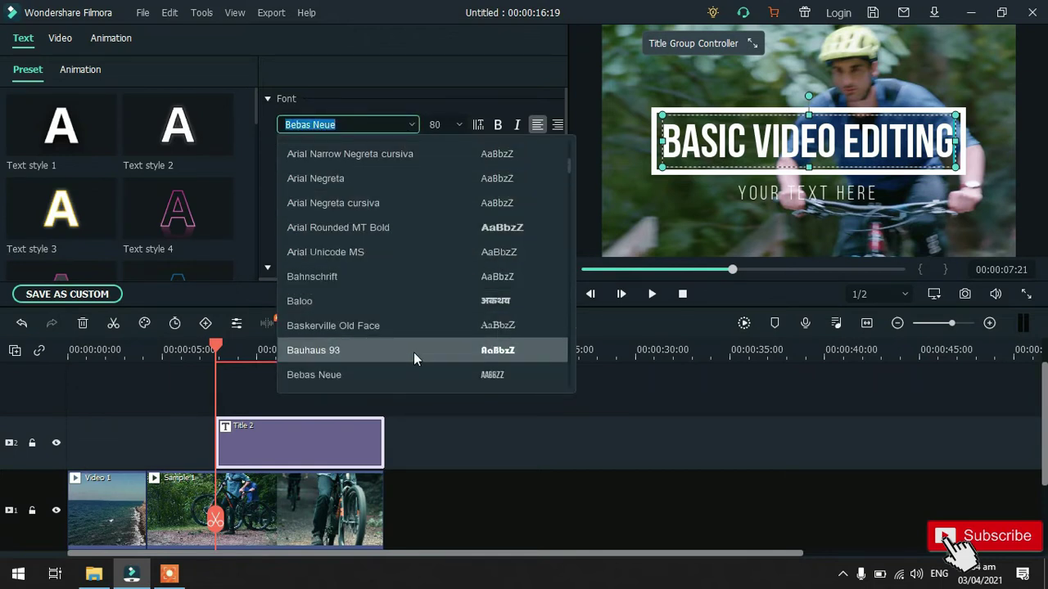
{"action": "scroll", "coordinate": [427, 385], "scroll_direction": "down", "scroll_amount": 1}
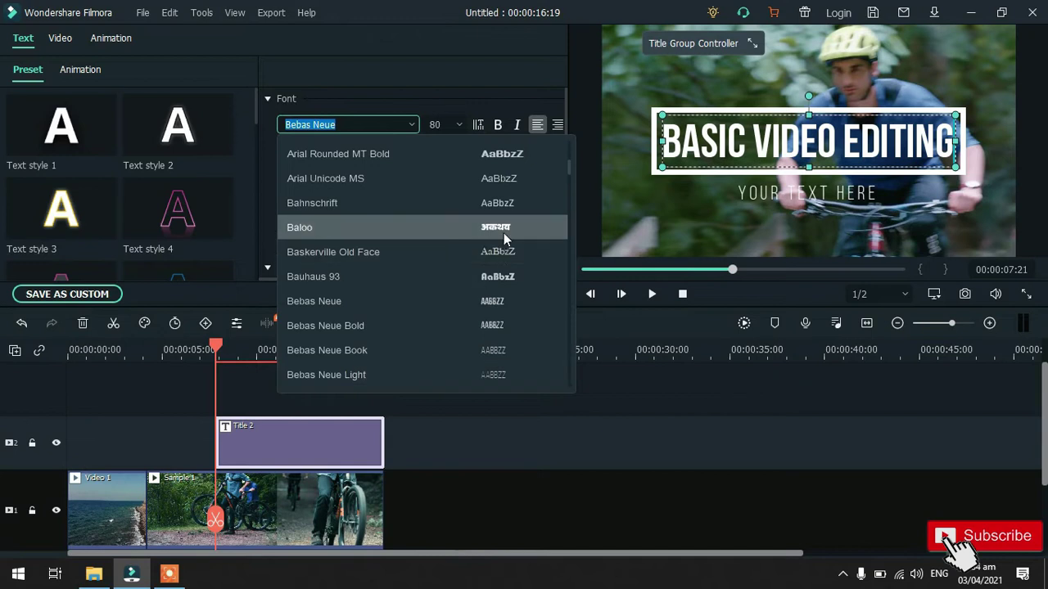
{"action": "left_click", "coordinate": [501, 228]}
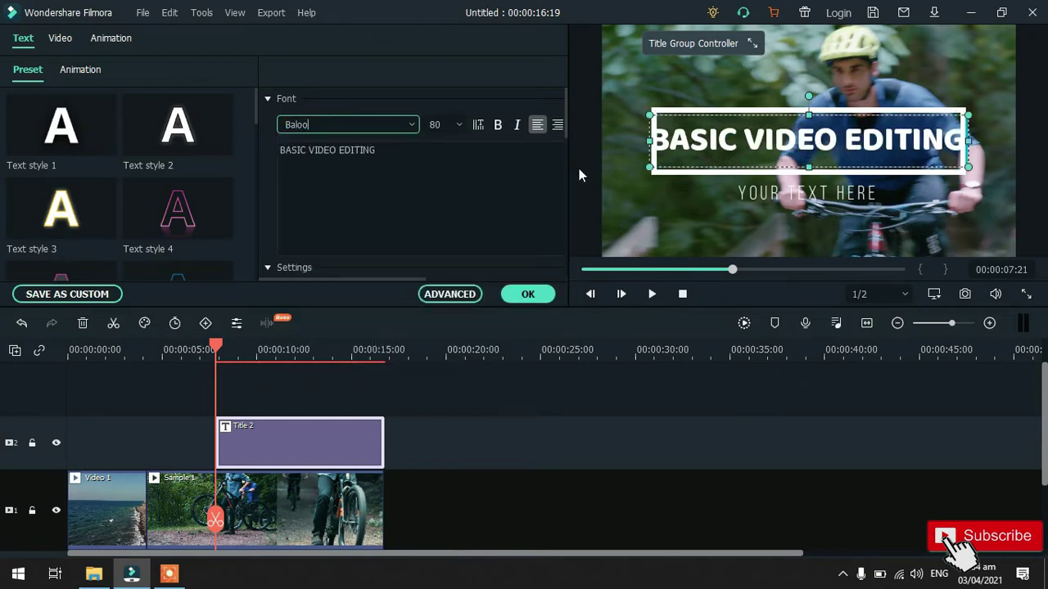
{"action": "left_click", "coordinate": [413, 126]}
{"action": "left_click", "coordinate": [379, 376]}
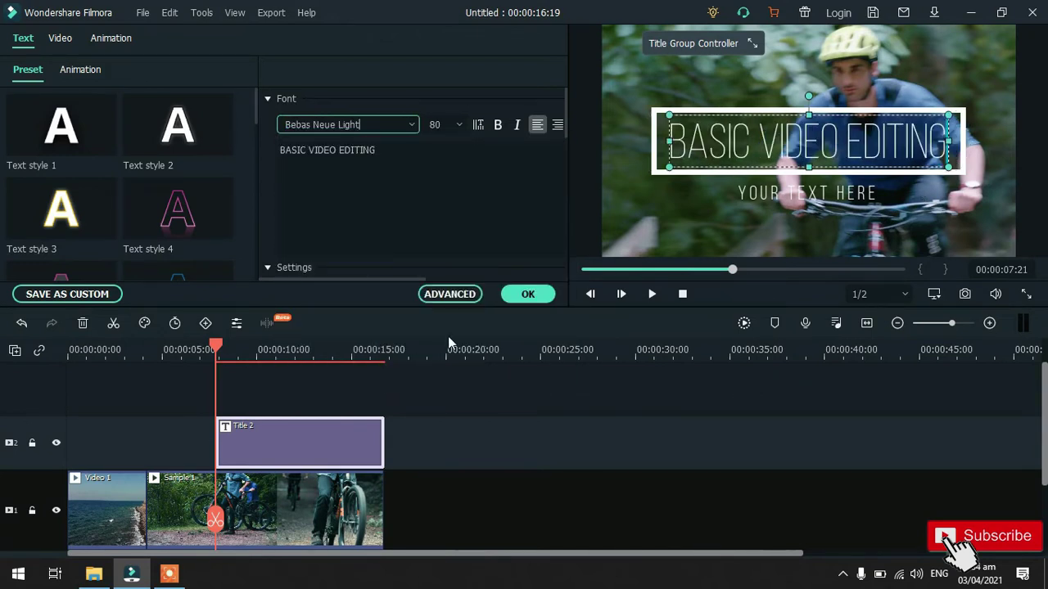
- Undo the font changes made to the BASIC VIDEO EDITING line
{"action": "left_click", "coordinate": [24, 326]}
{"action": "left_click", "coordinate": [24, 325]}
{"action": "left_click", "coordinate": [24, 325]}
{"action": "left_click", "coordinate": [24, 325]}
{"action": "left_click", "coordinate": [23, 325]}
{"action": "left_click", "coordinate": [23, 325]}
{"action": "left_click", "coordinate": [24, 324]}
{"action": "left_click", "coordinate": [24, 325]}
{"action": "left_click", "coordinate": [24, 325]}
{"action": "left_click", "coordinate": [24, 325]}
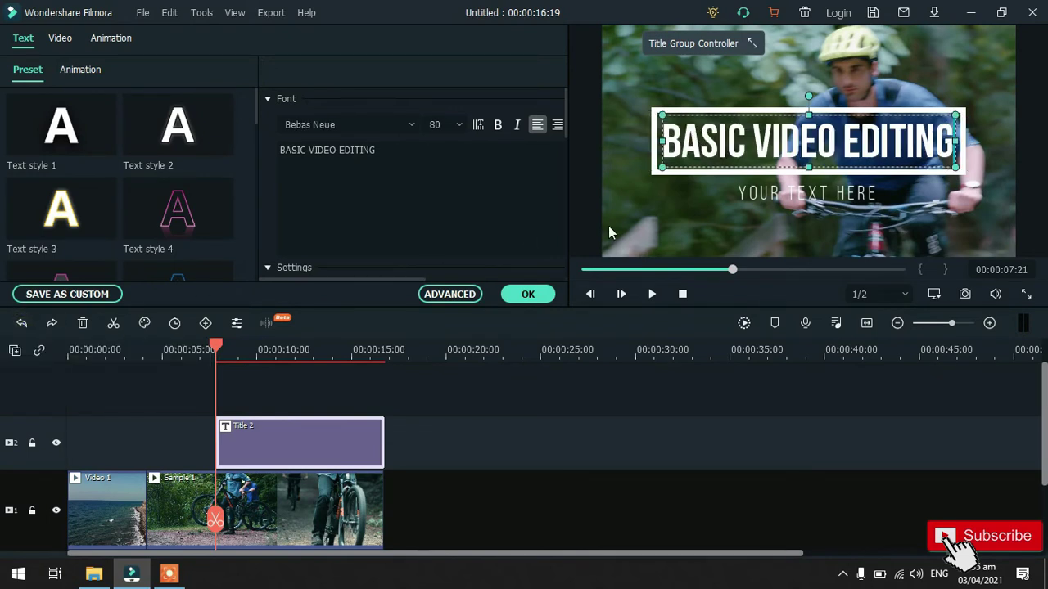
- Apply the title edit and replace the Title 2 clip's second text line with "CREATED BY : COMTEQ" in the advanced text editor
{"action": "left_click", "coordinate": [527, 294]}
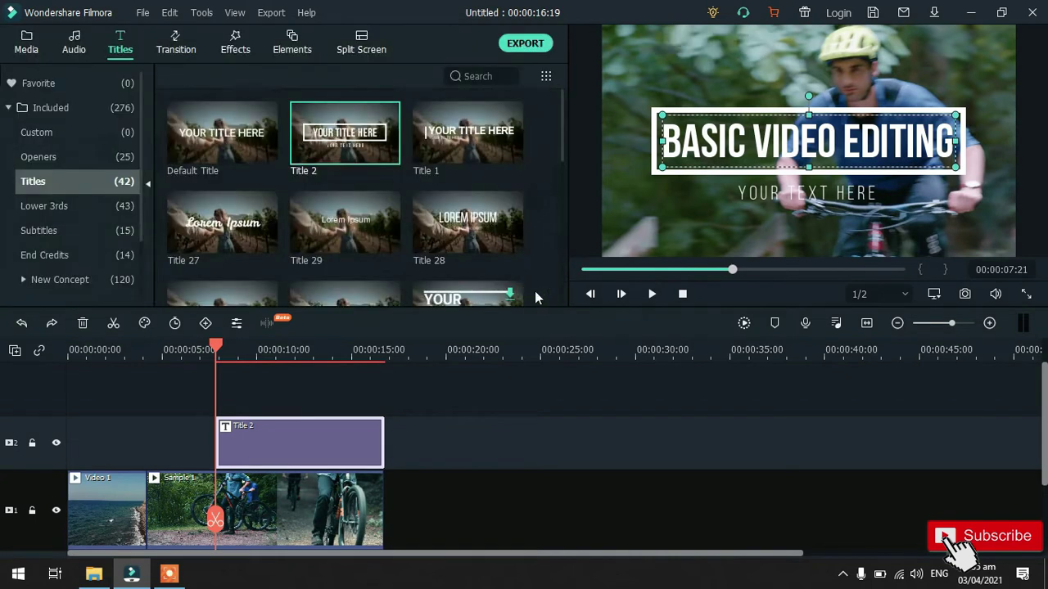
{"action": "left_click", "coordinate": [851, 194]}
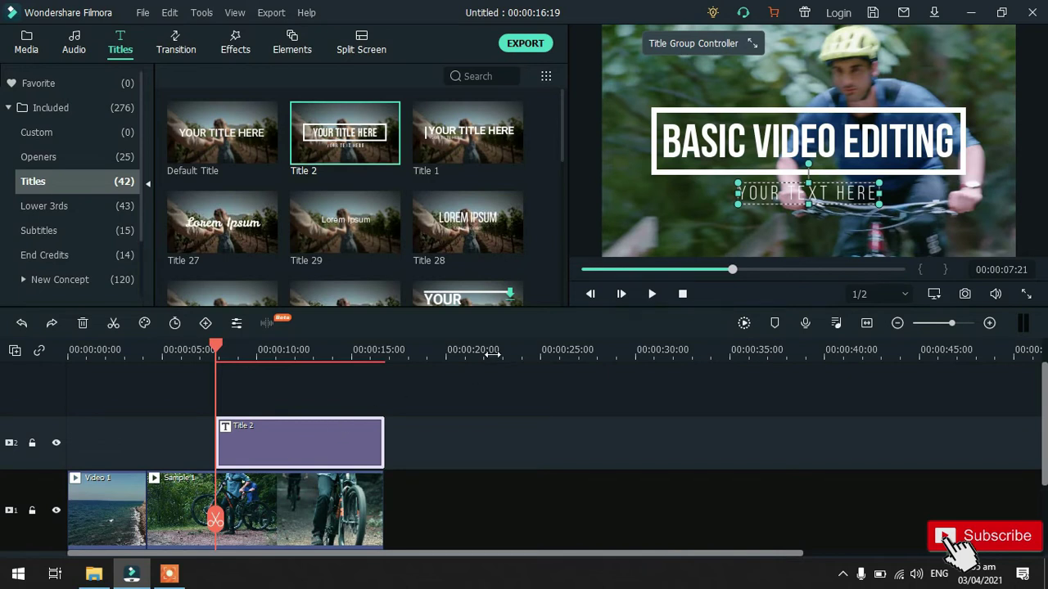
{"action": "double_click", "coordinate": [313, 459]}
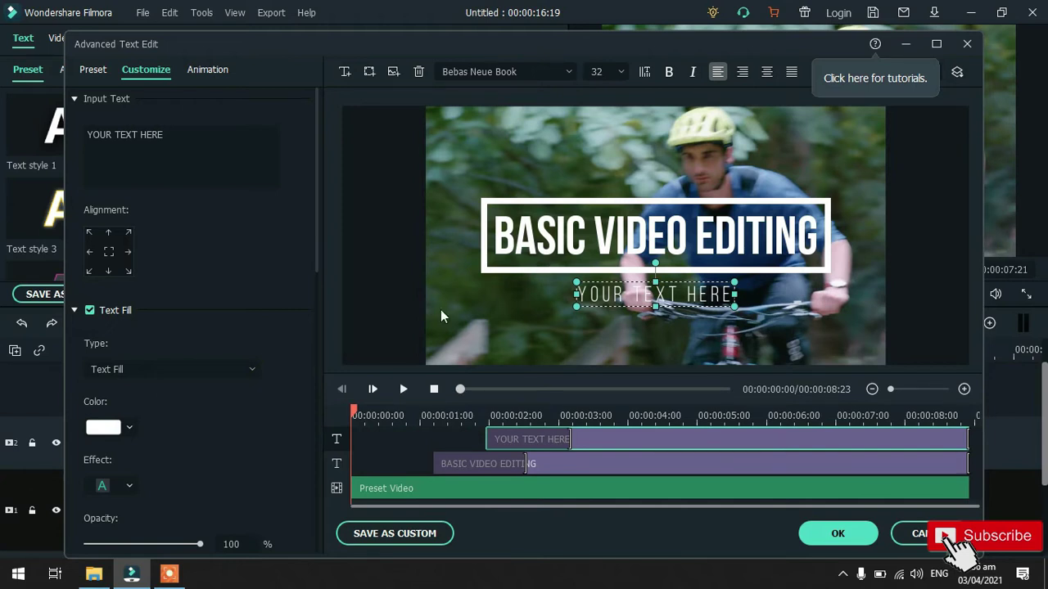
{"action": "left_click", "coordinate": [221, 150]}
{"action": "key", "text": "BackSpace"}
{"action": "key", "text": "BackSpace"}
{"action": "key", "text": "BackSpace"}
{"action": "key", "text": "BackSpace"}
{"action": "key", "text": "BackSpace"}
{"action": "key", "text": "BackSpace"}
{"action": "key", "text": "BackSpace"}
{"action": "key", "text": "BackSpace"}
{"action": "key", "text": "BackSpace"}
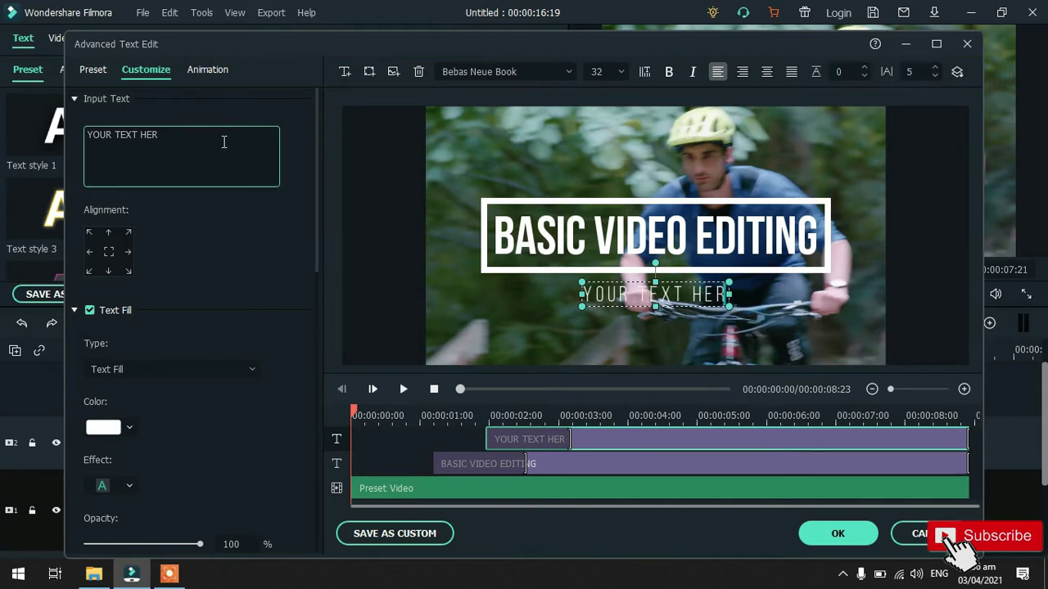
{"action": "key", "text": "BackSpace"}
{"action": "key", "text": "BackSpace"}
{"action": "key", "text": "BackSpace"}
{"action": "key", "text": "BackSpace"}
{"action": "key", "text": "BackSpace"}
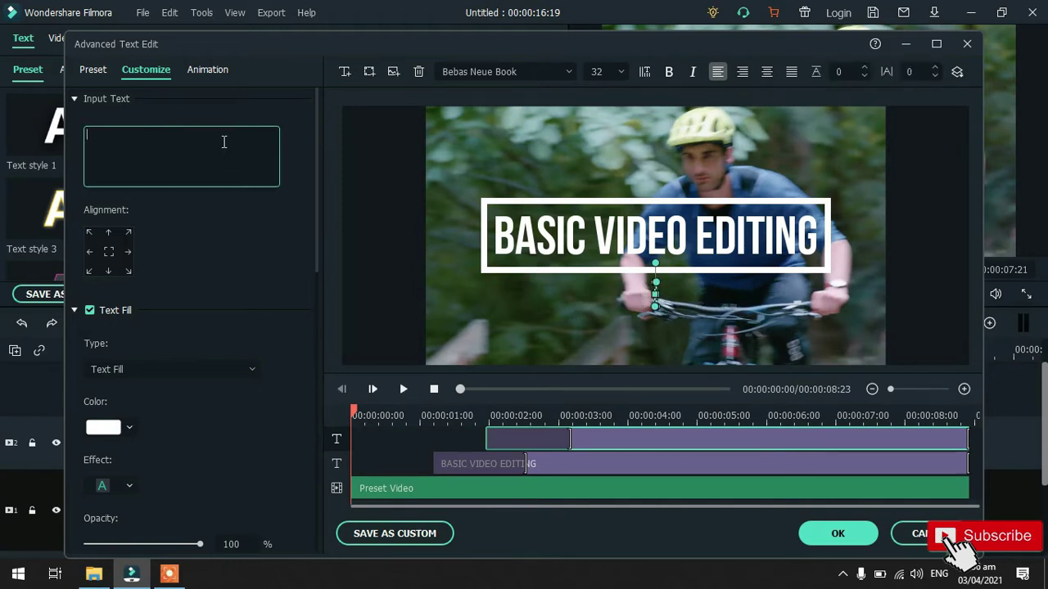
{"action": "type", "text": "CREATED BY : COMTEQ"}
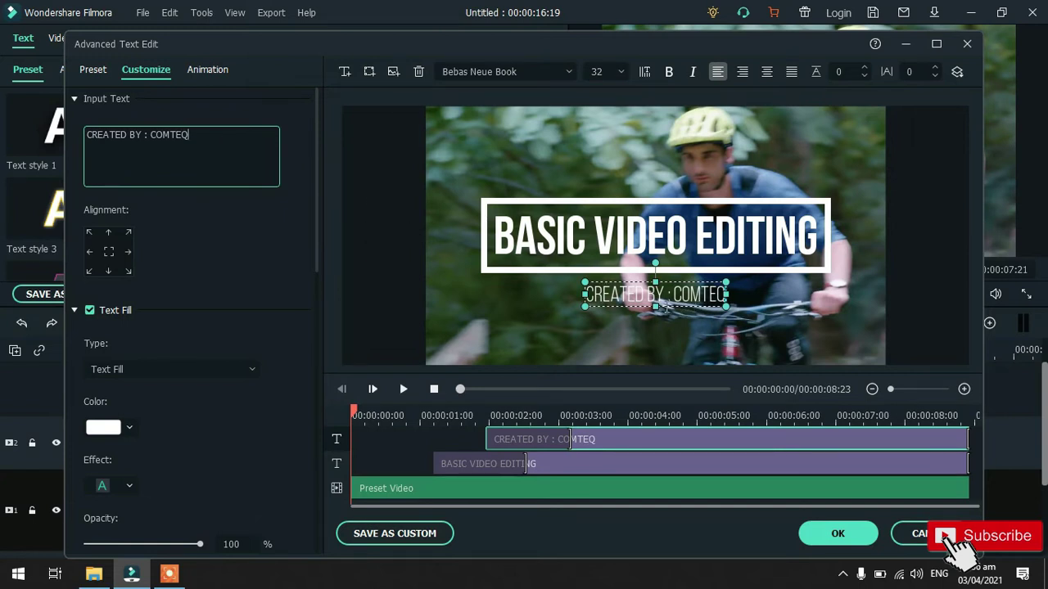
- Set the text fill colour of the CREATED BY line to orange from the basic colours
{"action": "left_click", "coordinate": [130, 427]}
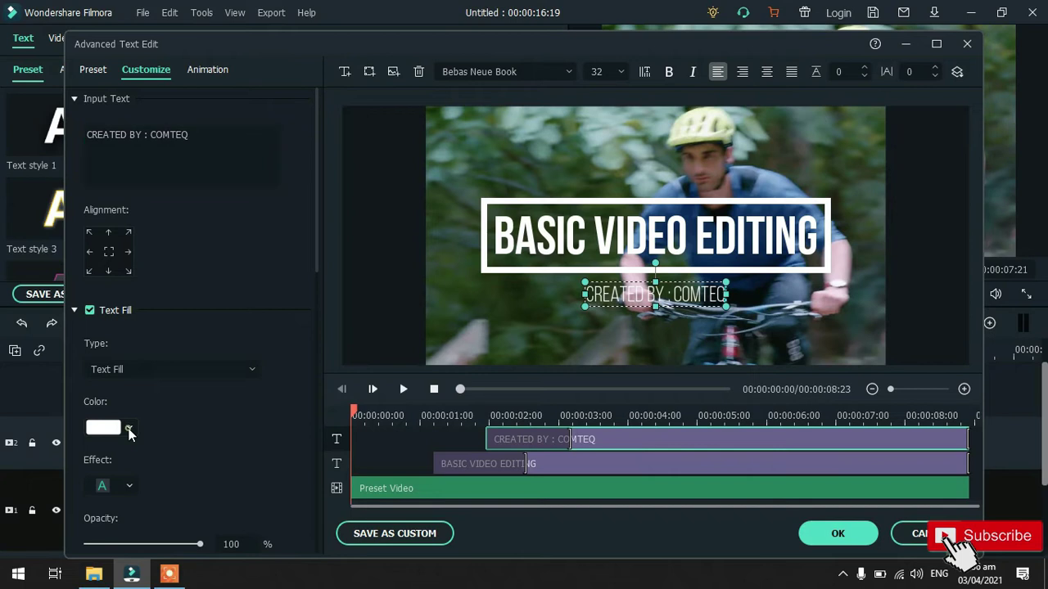
{"action": "left_click", "coordinate": [127, 537]}
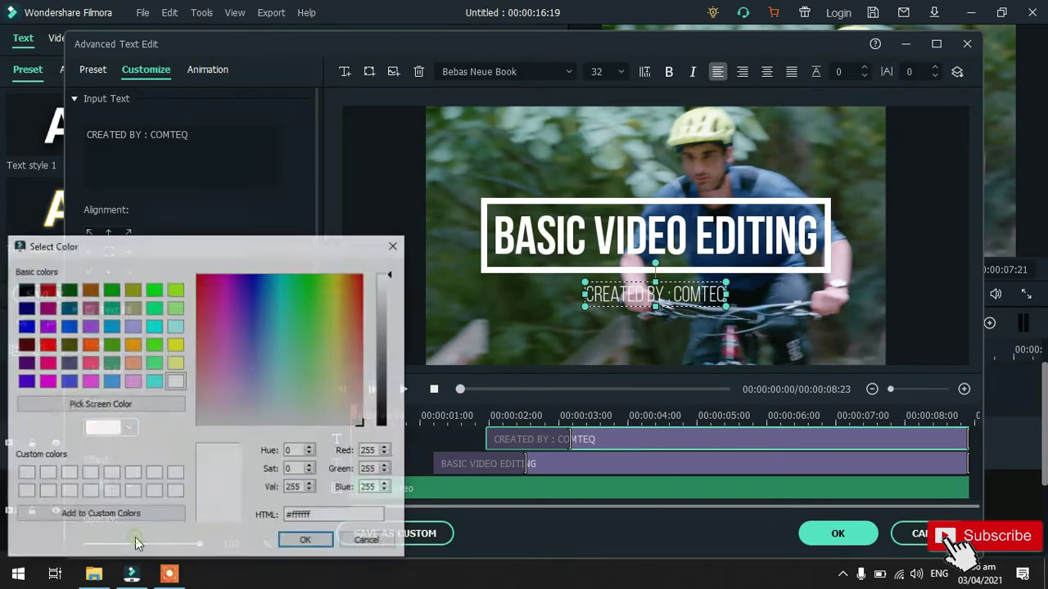
{"action": "left_click", "coordinate": [133, 345]}
{"action": "left_click", "coordinate": [315, 543]}
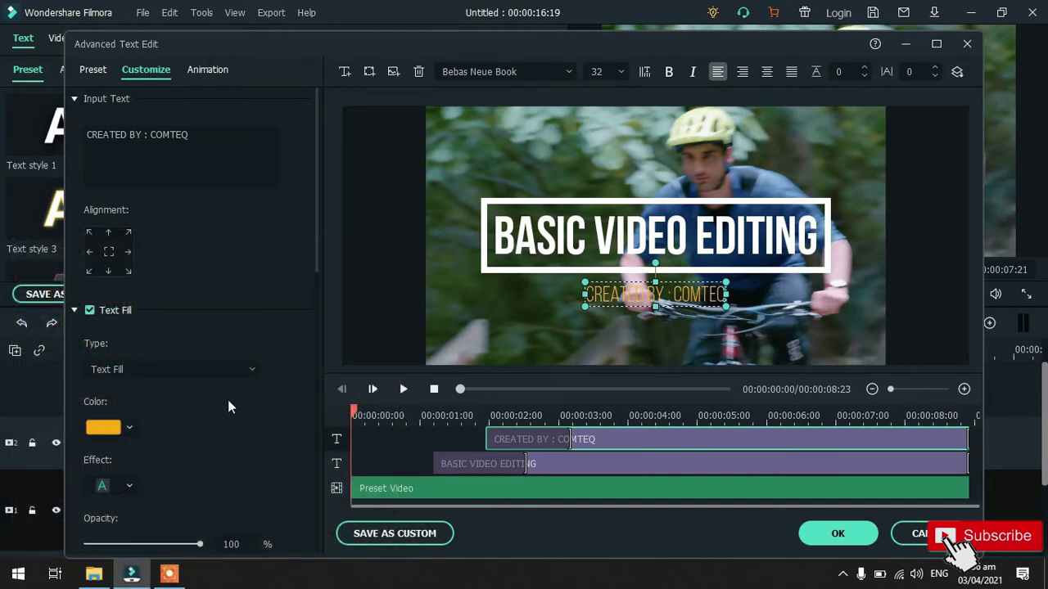
- Add a white (#ffffff) text border to the CREATED BY line and set its size to 3
{"action": "left_click_drag", "start_coordinate": [317, 227], "coordinate": [318, 305]}
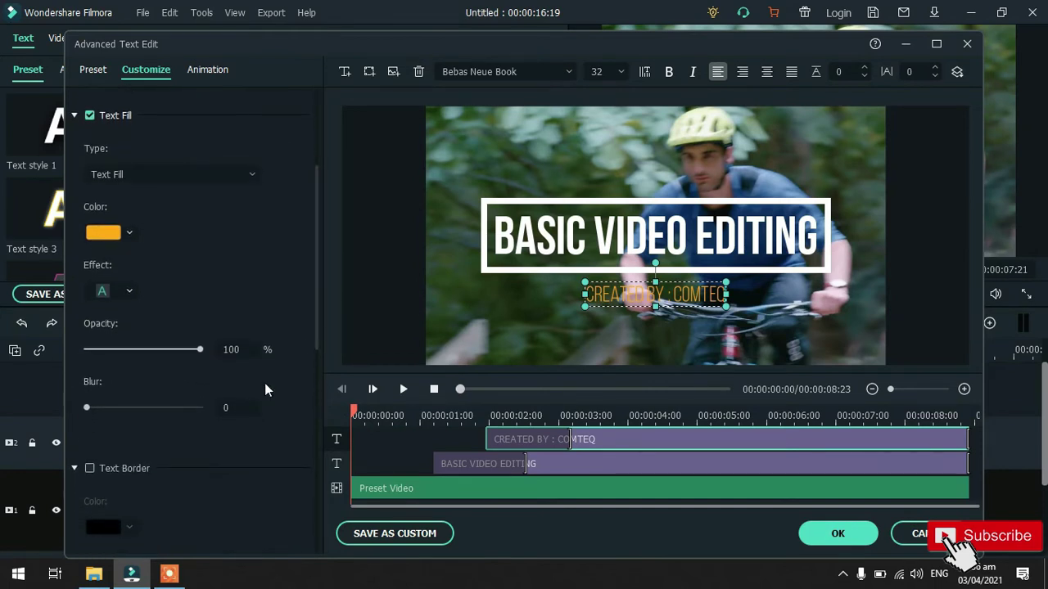
{"action": "left_click", "coordinate": [90, 469]}
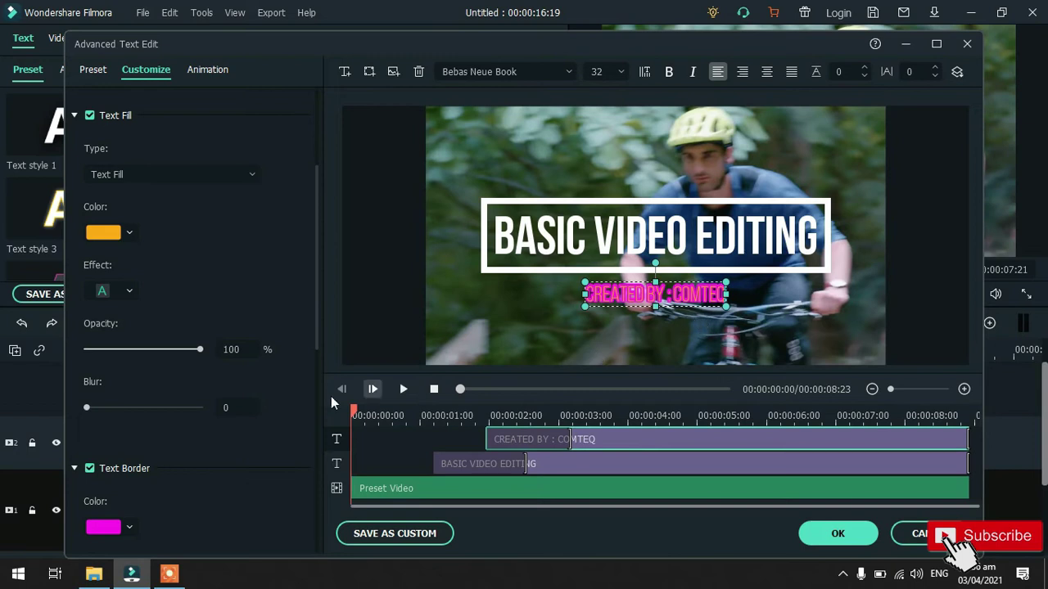
{"action": "left_click_drag", "start_coordinate": [317, 260], "coordinate": [304, 311]}
{"action": "left_click", "coordinate": [129, 405]}
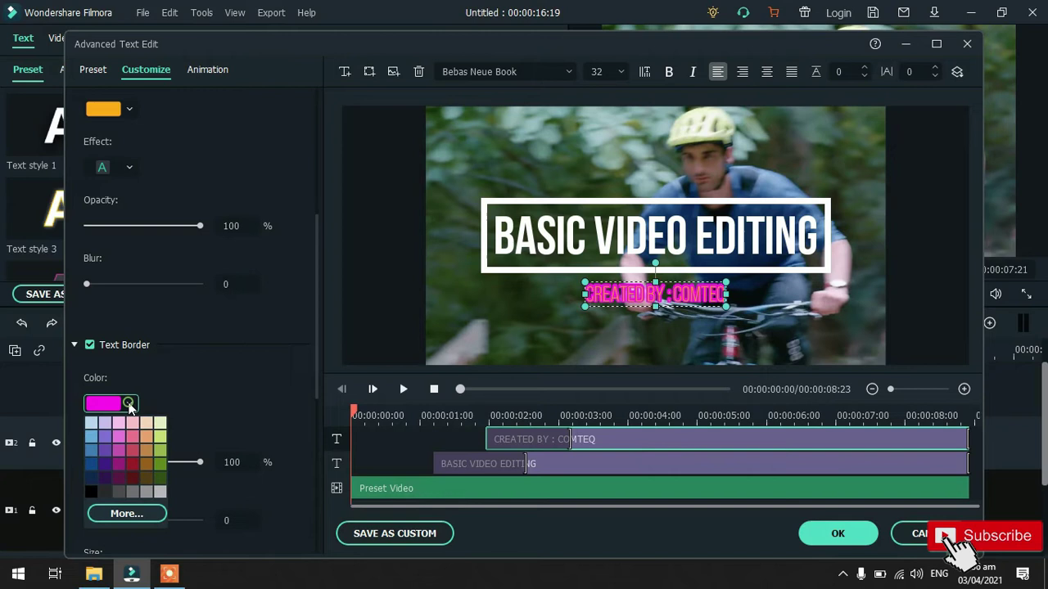
{"action": "left_click", "coordinate": [127, 513]}
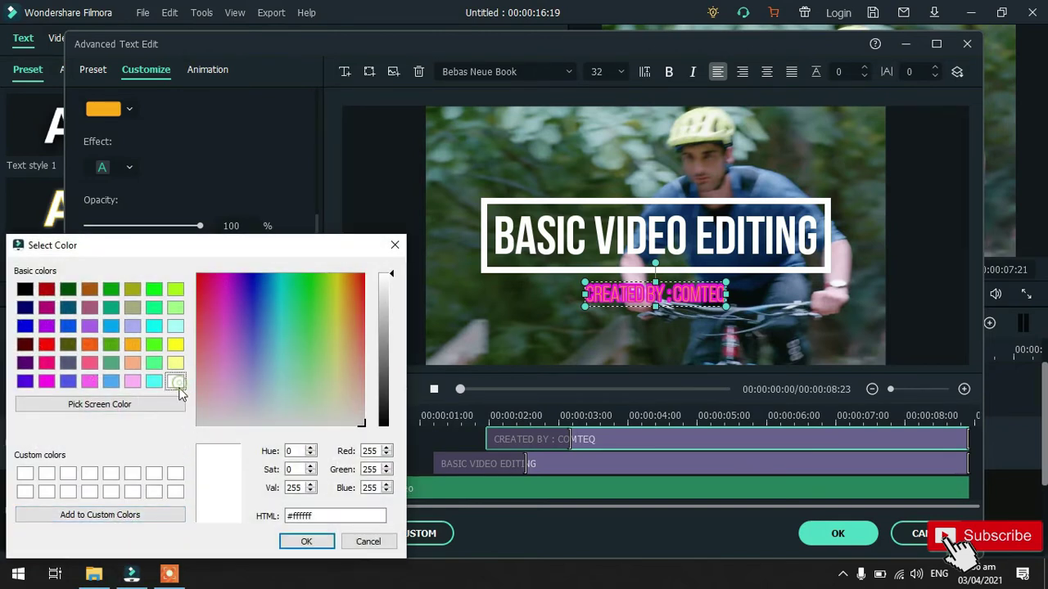
{"action": "left_click", "coordinate": [306, 541]}
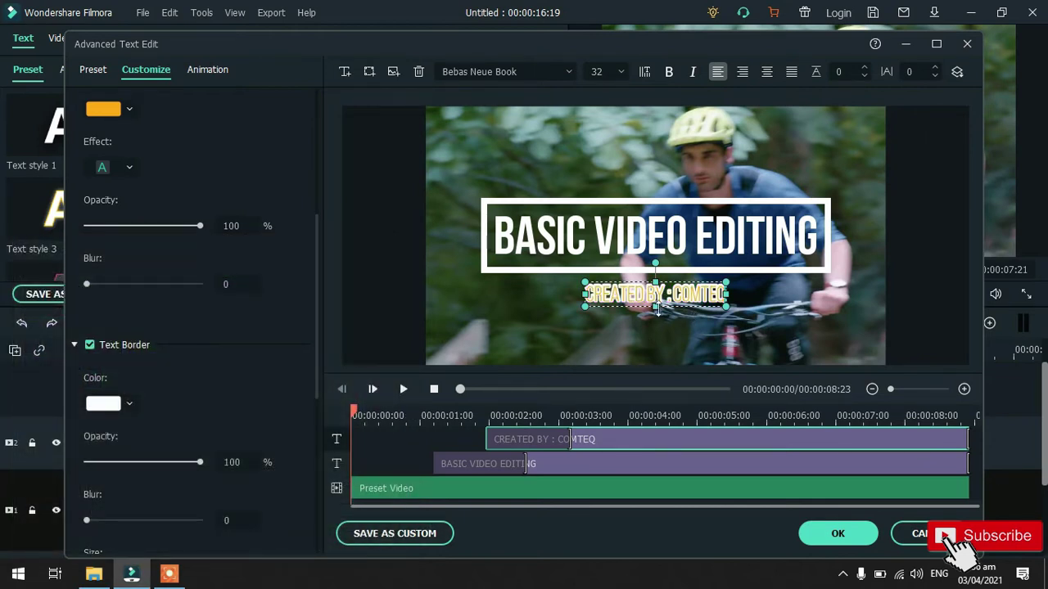
{"action": "left_click_drag", "start_coordinate": [318, 266], "coordinate": [319, 309]}
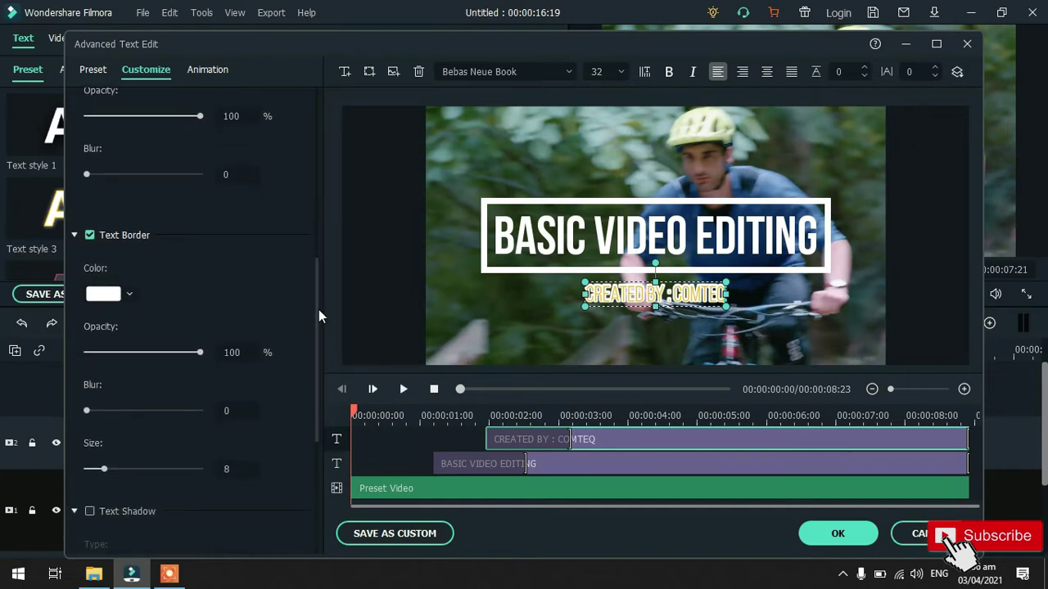
{"action": "left_click", "coordinate": [101, 469]}
{"action": "left_click_drag", "start_coordinate": [101, 471], "coordinate": [96, 468]}
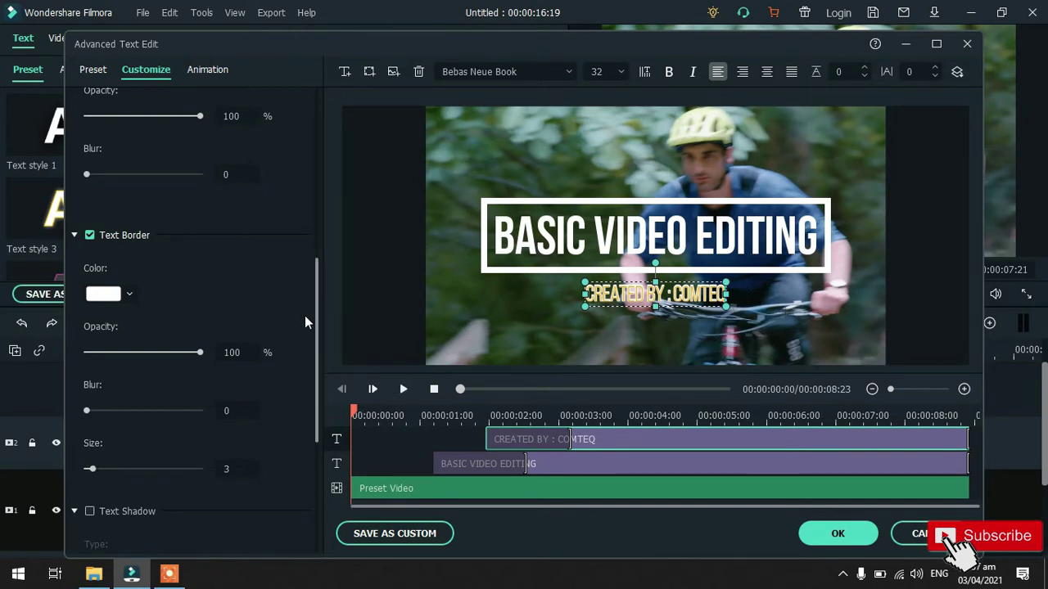
- Enable the text shadow on the CREATED BY line and colour it red (#ff0000)
{"action": "left_click_drag", "start_coordinate": [316, 274], "coordinate": [316, 314]}
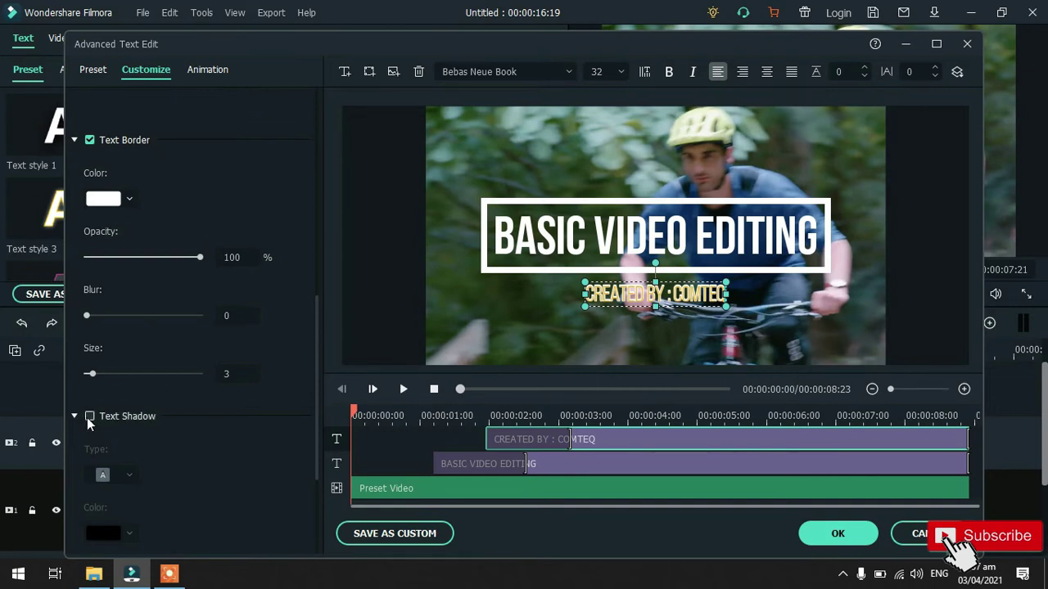
{"action": "left_click", "coordinate": [89, 417]}
{"action": "scroll", "coordinate": [316, 320], "scroll_direction": "down", "scroll_amount": 3}
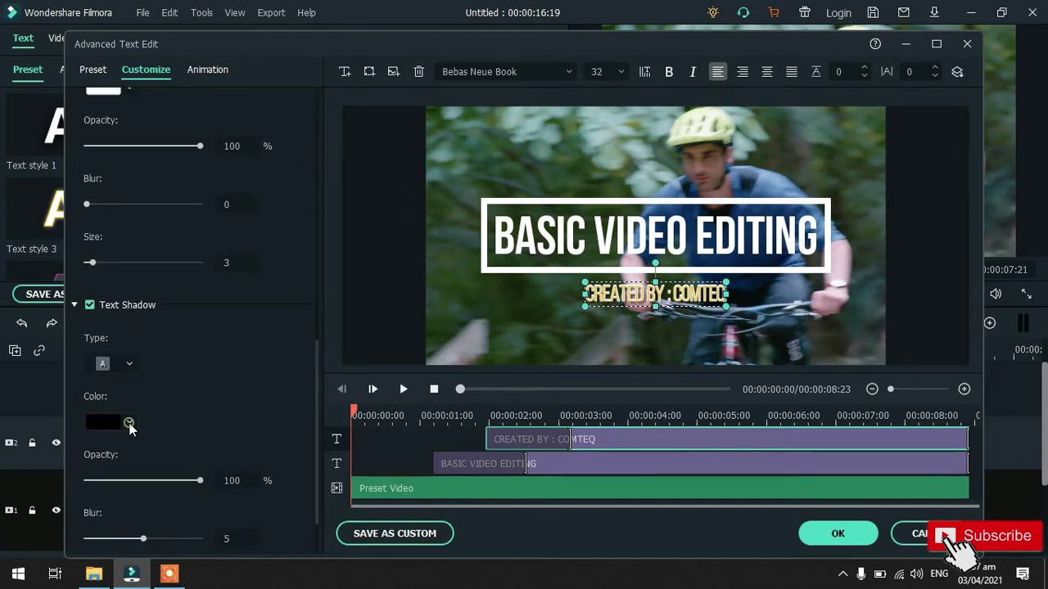
{"action": "left_click", "coordinate": [129, 423]}
{"action": "left_click", "coordinate": [128, 533]}
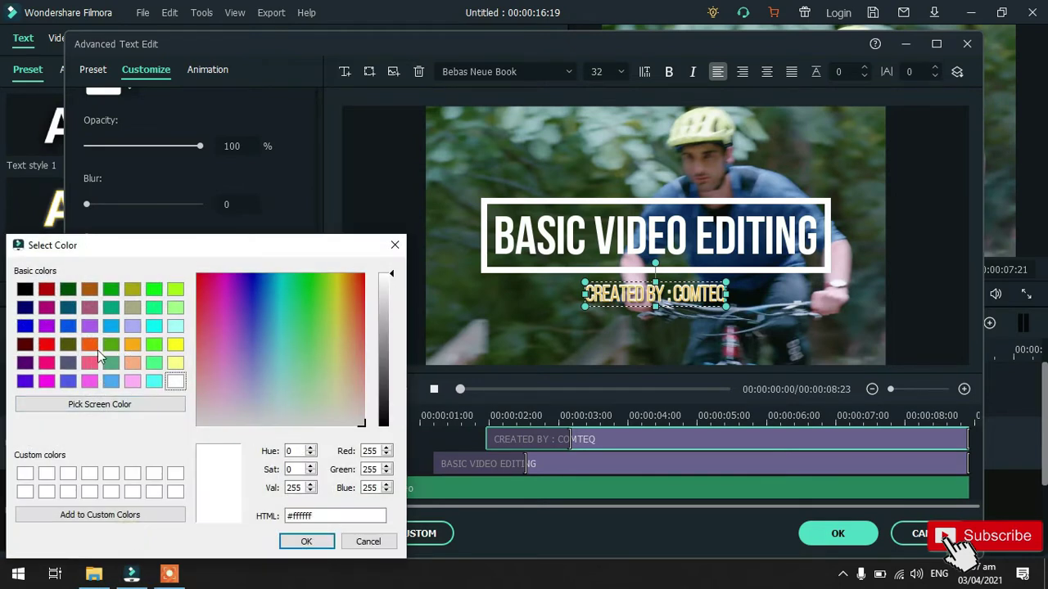
{"action": "left_click", "coordinate": [48, 345]}
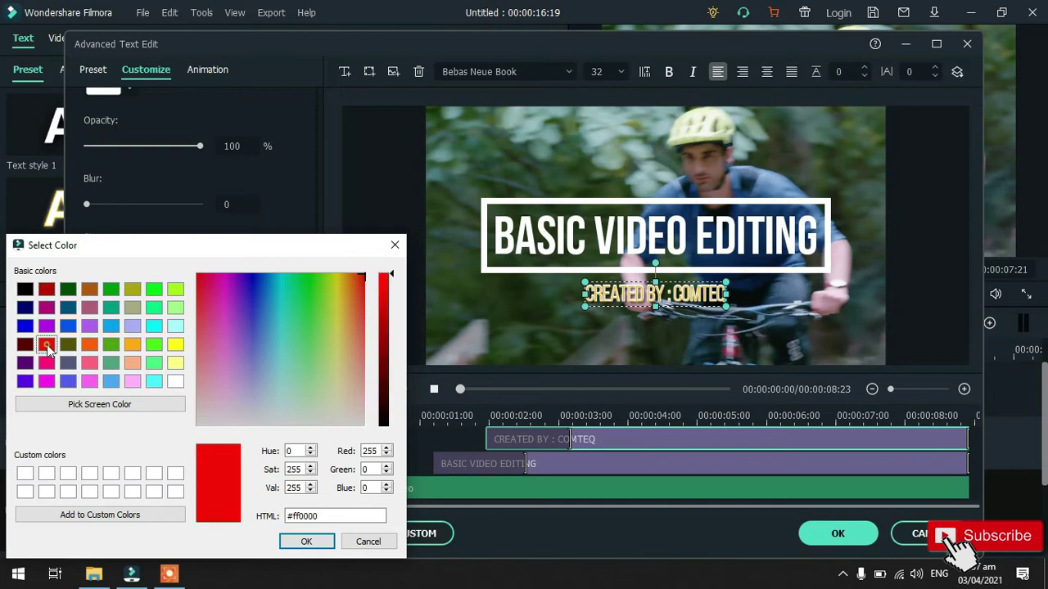
{"action": "left_click", "coordinate": [326, 541]}
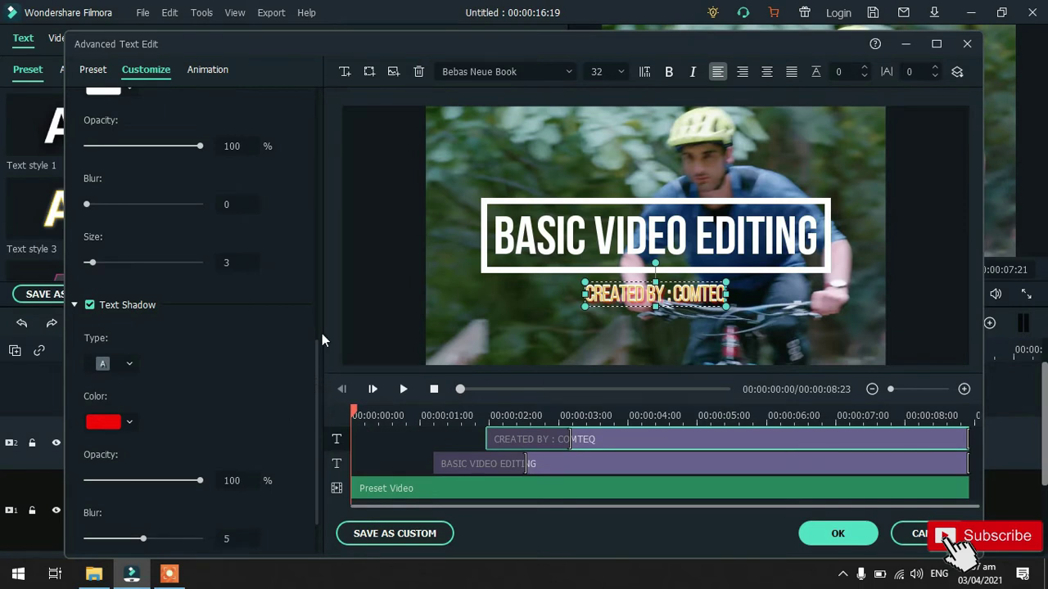
- Apply the Type Writer animation to the CREATED BY line and confirm the title edits
{"action": "left_click", "coordinate": [211, 70]}
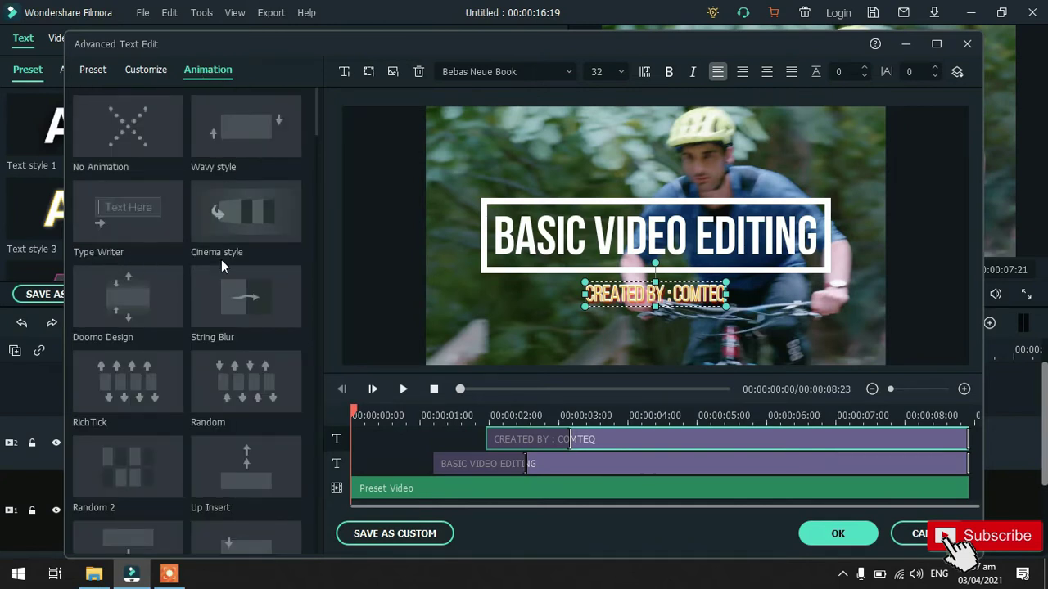
{"action": "left_click", "coordinate": [127, 296]}
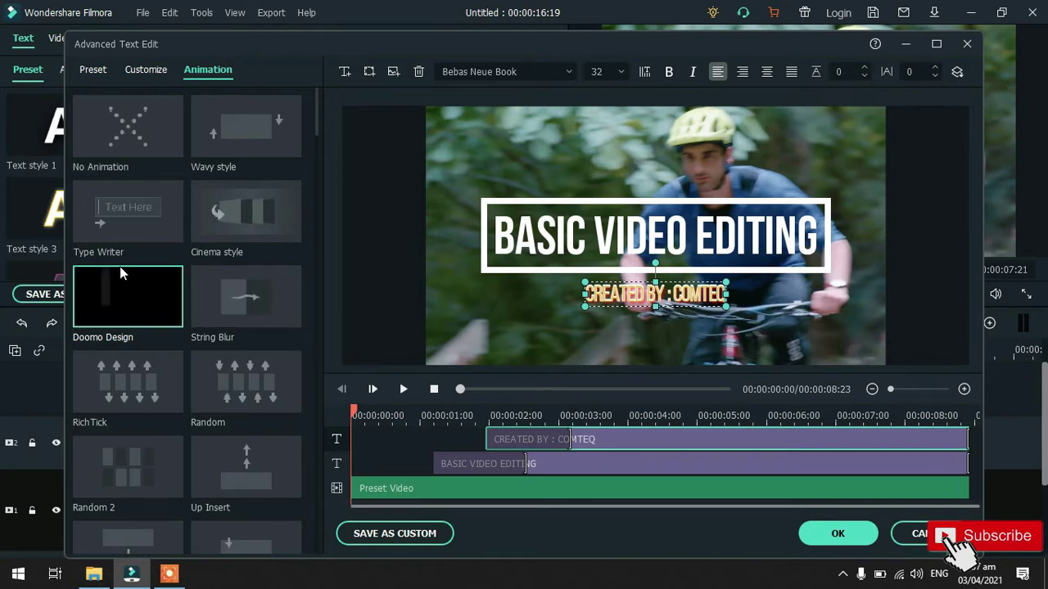
{"action": "double_click", "coordinate": [121, 227]}
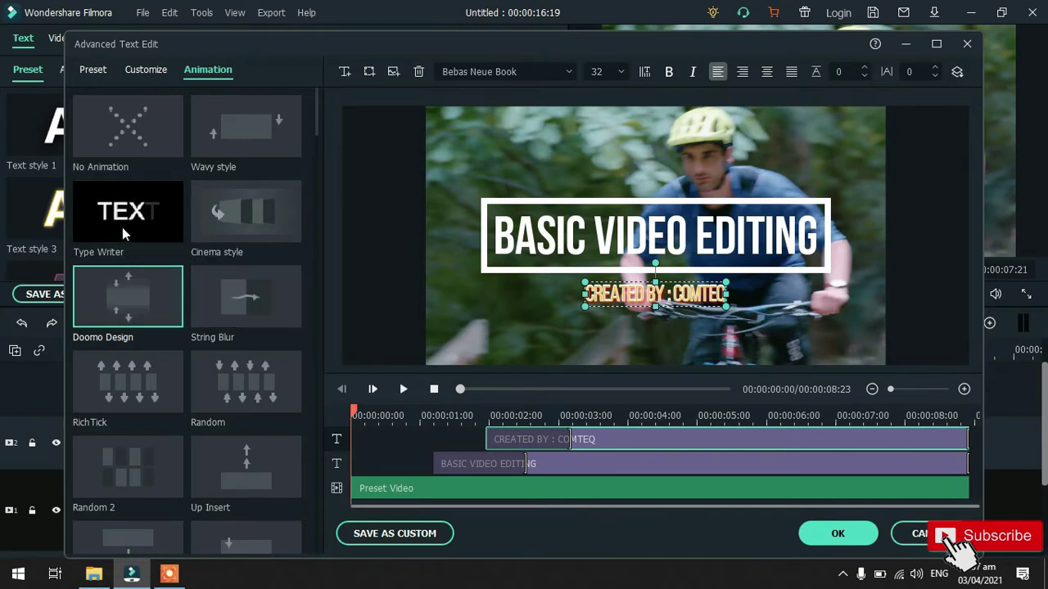
{"action": "left_click", "coordinate": [724, 307]}
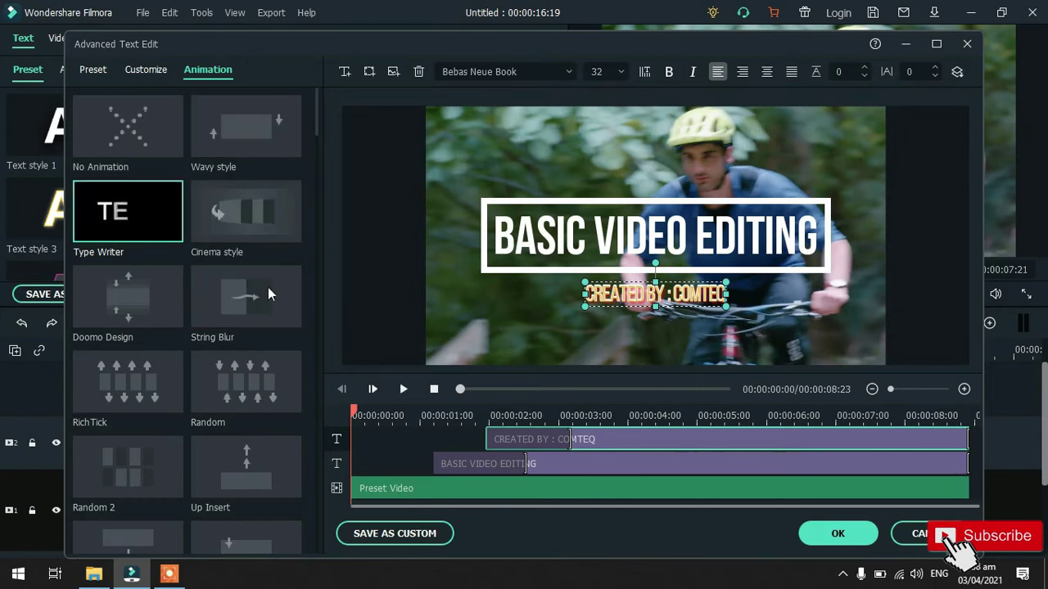
{"action": "left_click", "coordinate": [840, 533]}
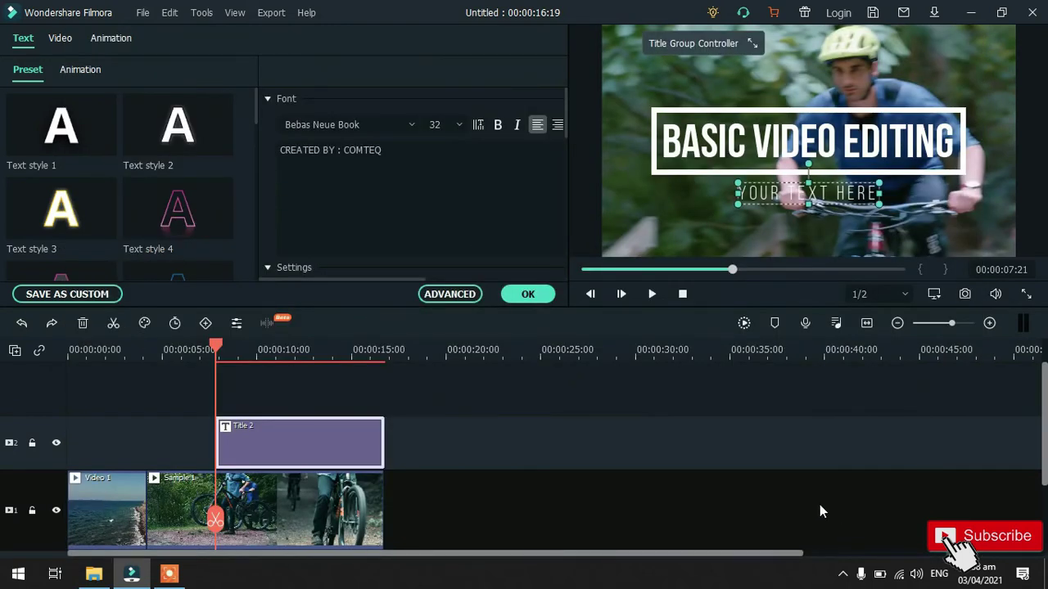
{"action": "left_click", "coordinate": [527, 295]}
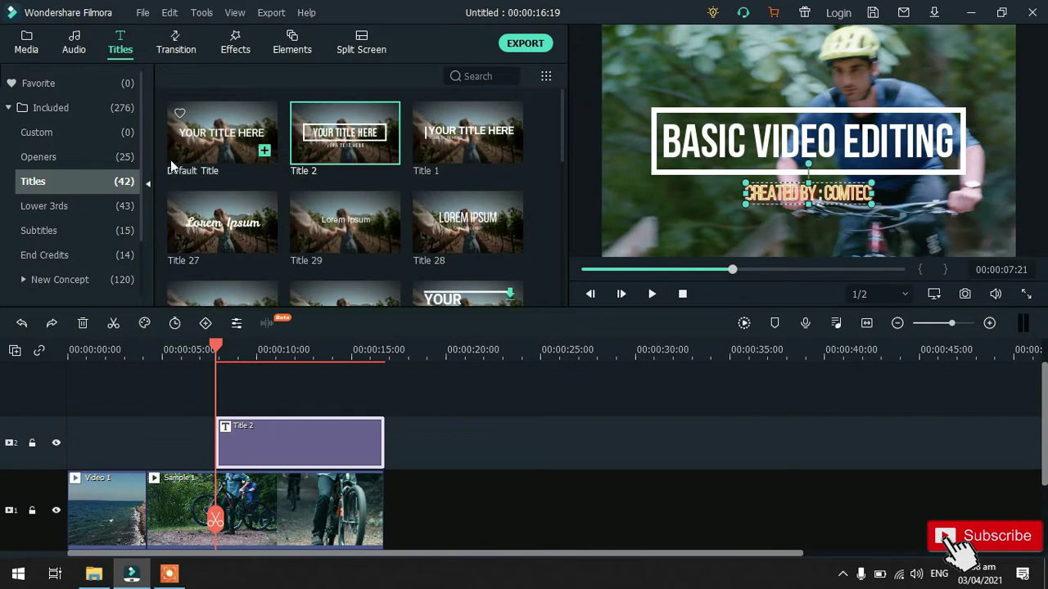
- Add a Dissolve transition at the cut between the Video 1 and Sample 1 clips
{"action": "left_click", "coordinate": [183, 53]}
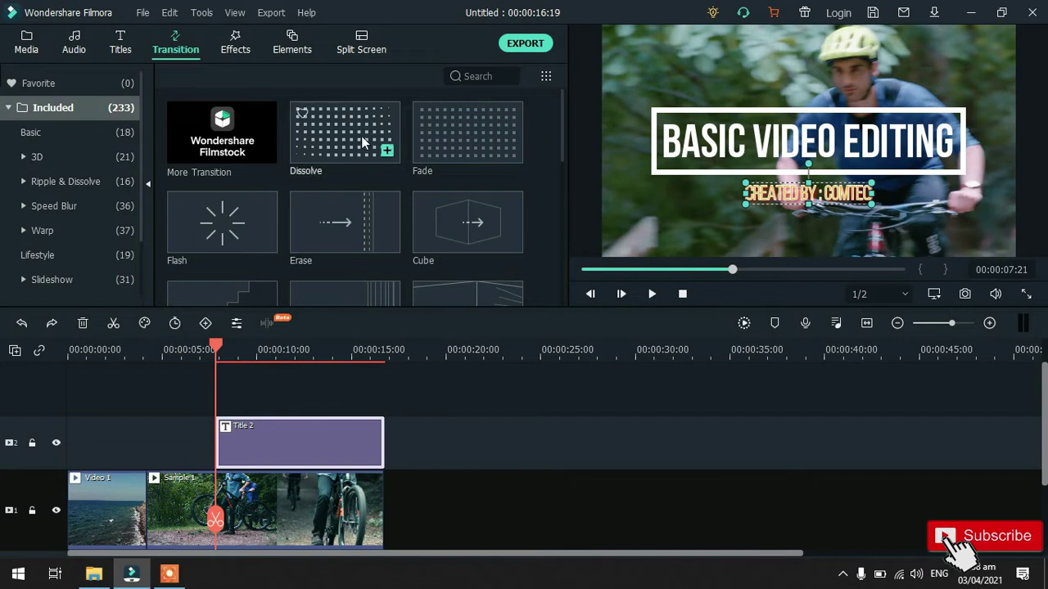
{"action": "scroll", "coordinate": [360, 138], "scroll_direction": "down", "scroll_amount": 3}
{"action": "scroll", "coordinate": [361, 149], "scroll_direction": "up", "scroll_amount": 3}
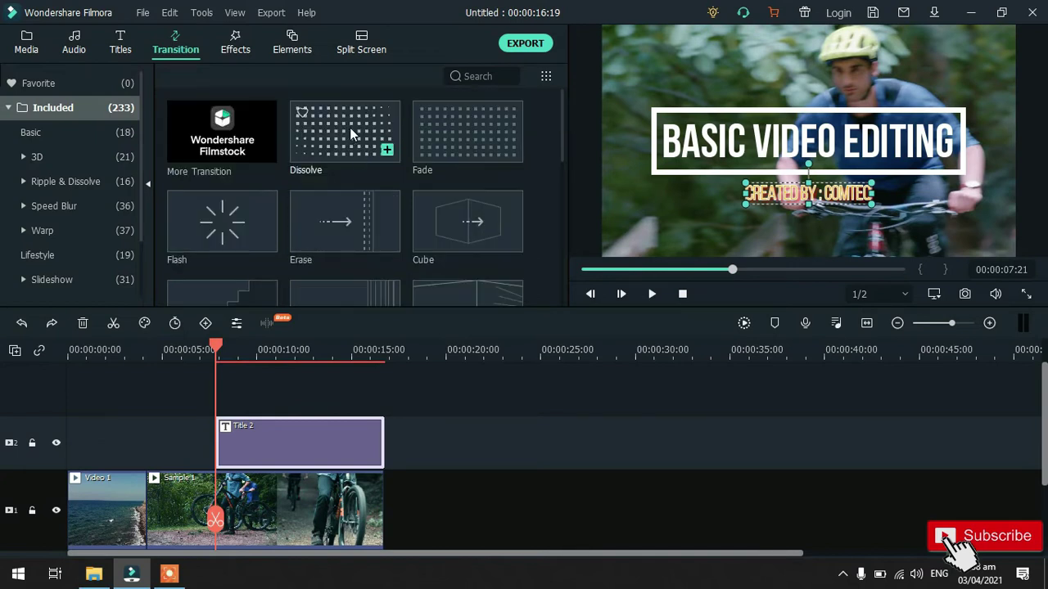
{"action": "left_click_drag", "start_coordinate": [349, 127], "coordinate": [146, 507]}
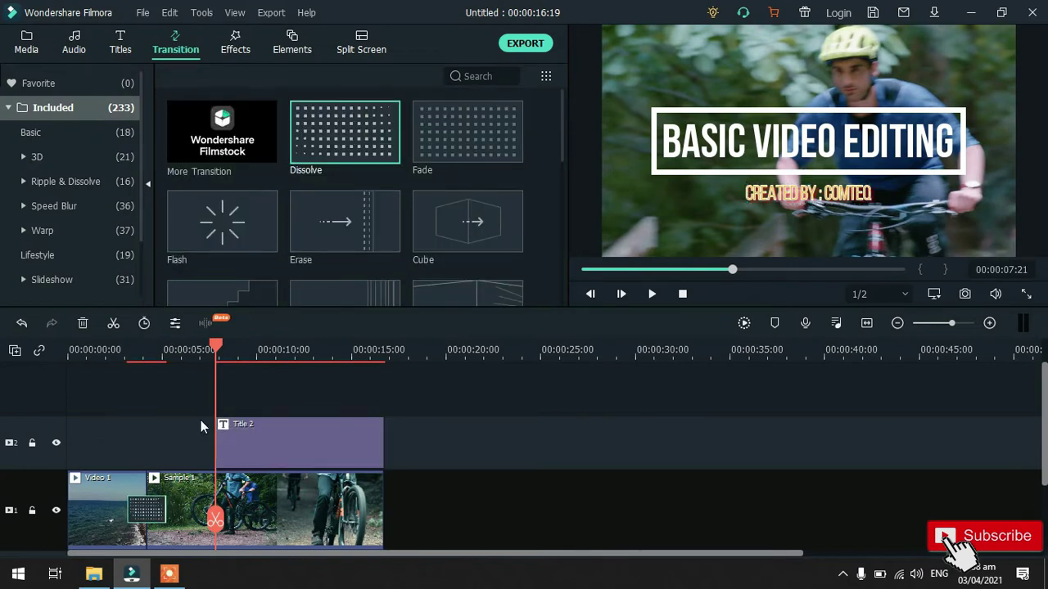
- Play back the Dissolve transition between Video 1 and Sample 1 twice from positions before the cut
{"action": "left_click_drag", "start_coordinate": [217, 351], "coordinate": [78, 350]}
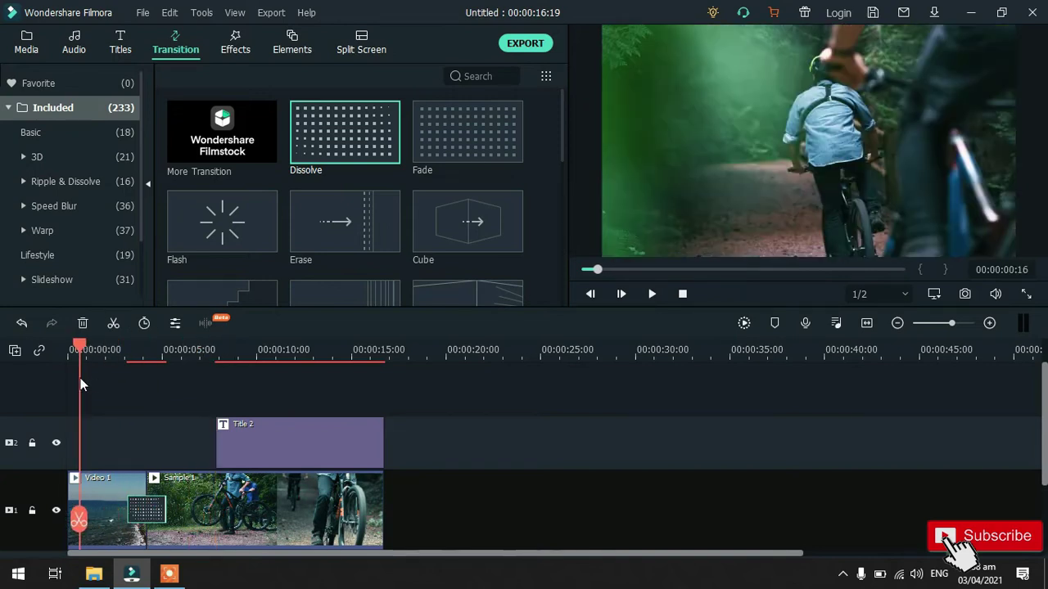
{"action": "left_click", "coordinate": [651, 297]}
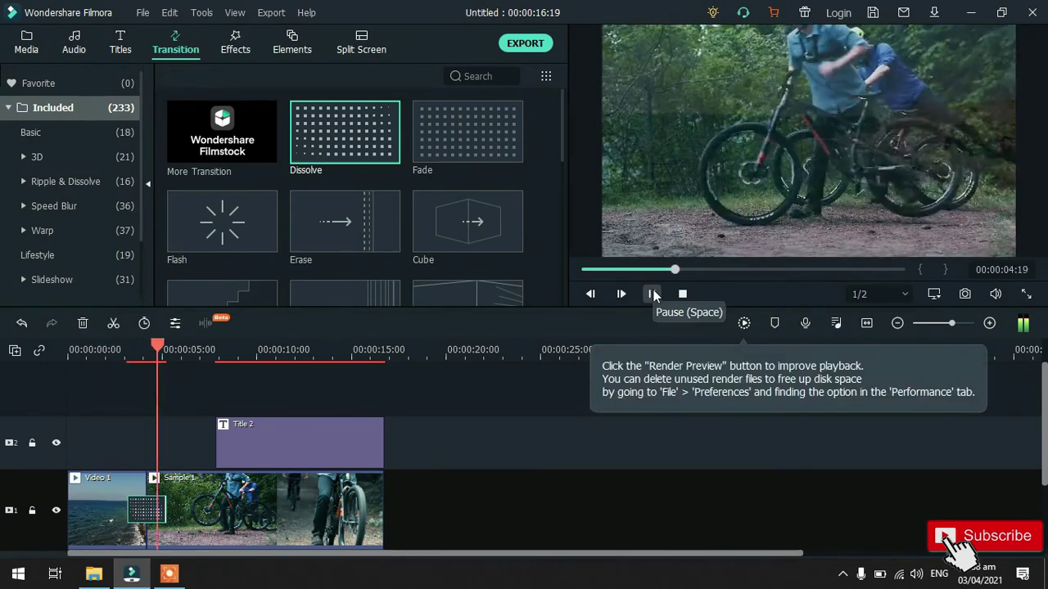
{"action": "left_click", "coordinate": [652, 293]}
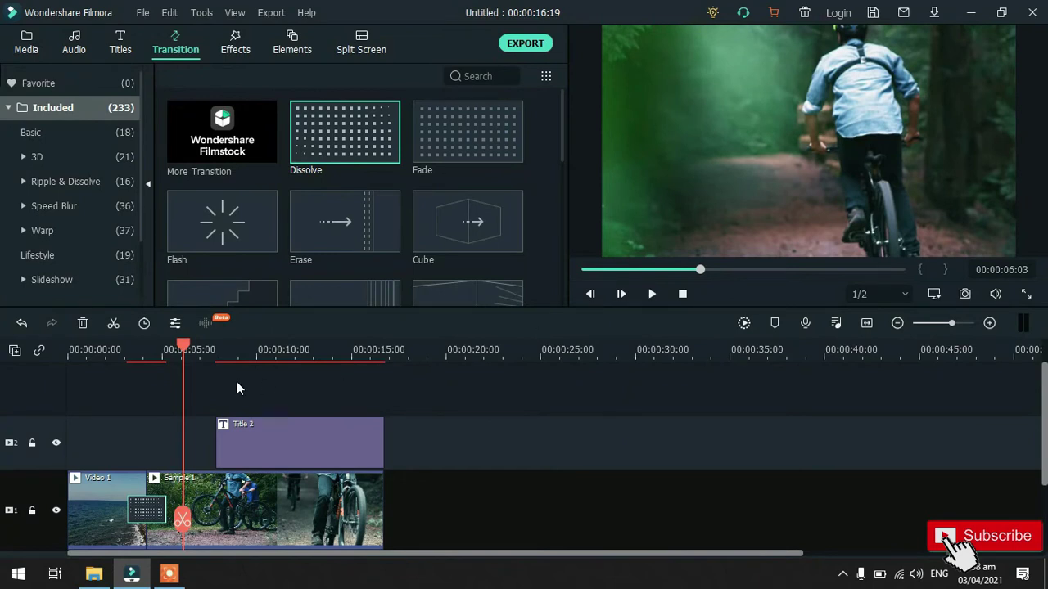
{"action": "left_click_drag", "start_coordinate": [183, 343], "coordinate": [118, 362]}
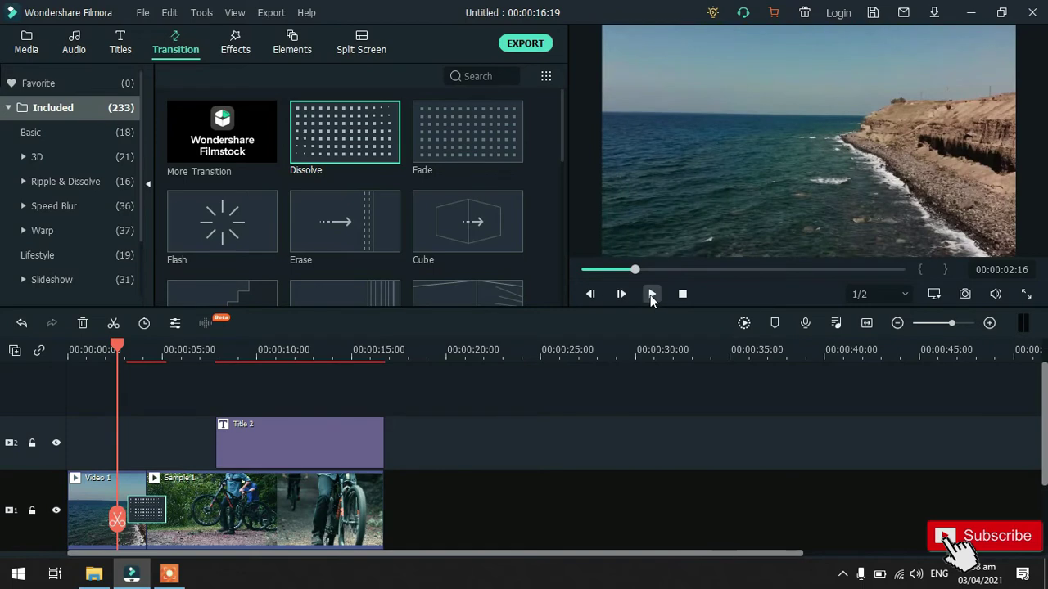
{"action": "left_click", "coordinate": [651, 295]}
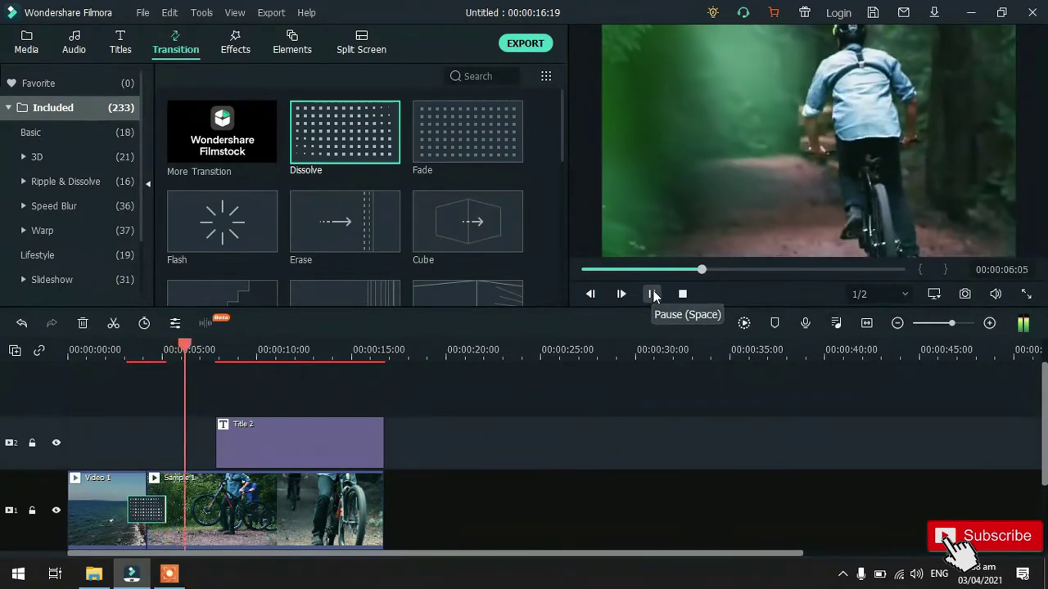
{"action": "left_click", "coordinate": [650, 294]}
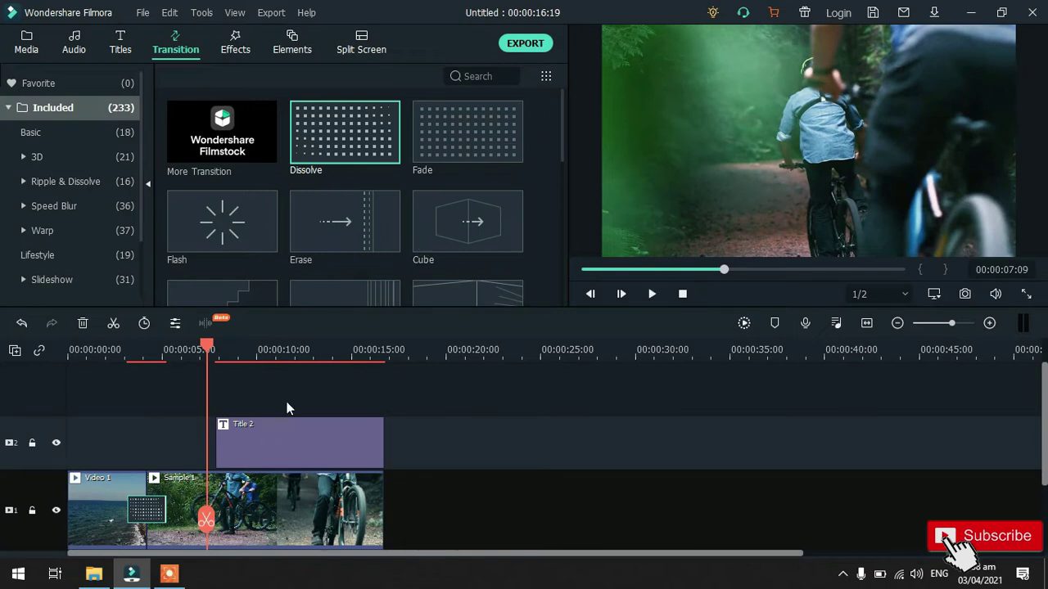
- Replace the Dissolve transition between Video 1 and Sample 1 with Fade and play it back
{"action": "right_click", "coordinate": [153, 518]}
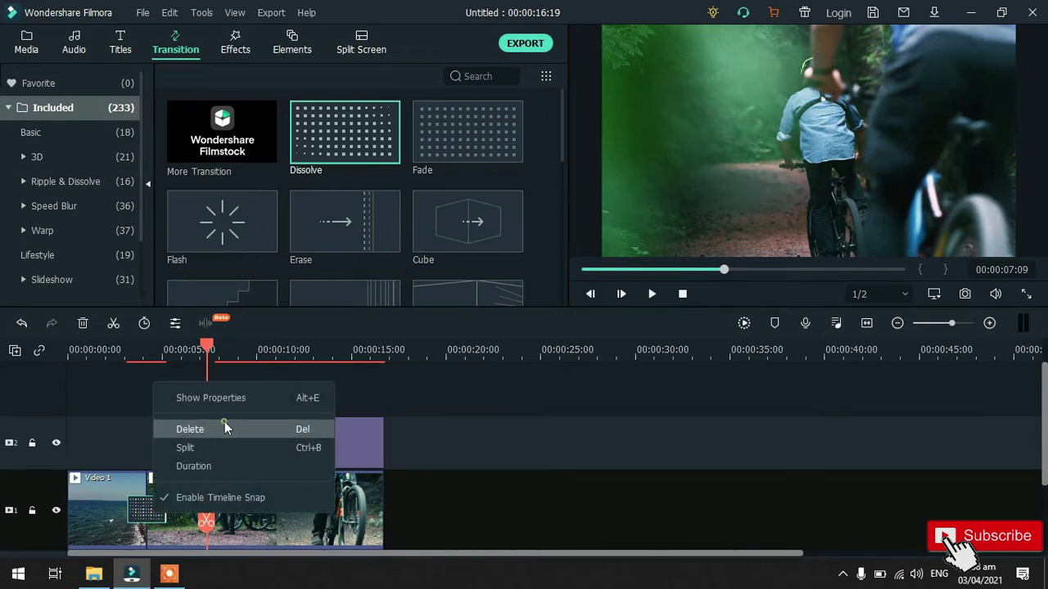
{"action": "left_click", "coordinate": [222, 427]}
{"action": "left_click_drag", "start_coordinate": [490, 119], "coordinate": [148, 509]}
{"action": "left_click_drag", "start_coordinate": [209, 351], "coordinate": [95, 380]}
{"action": "left_click", "coordinate": [647, 297]}
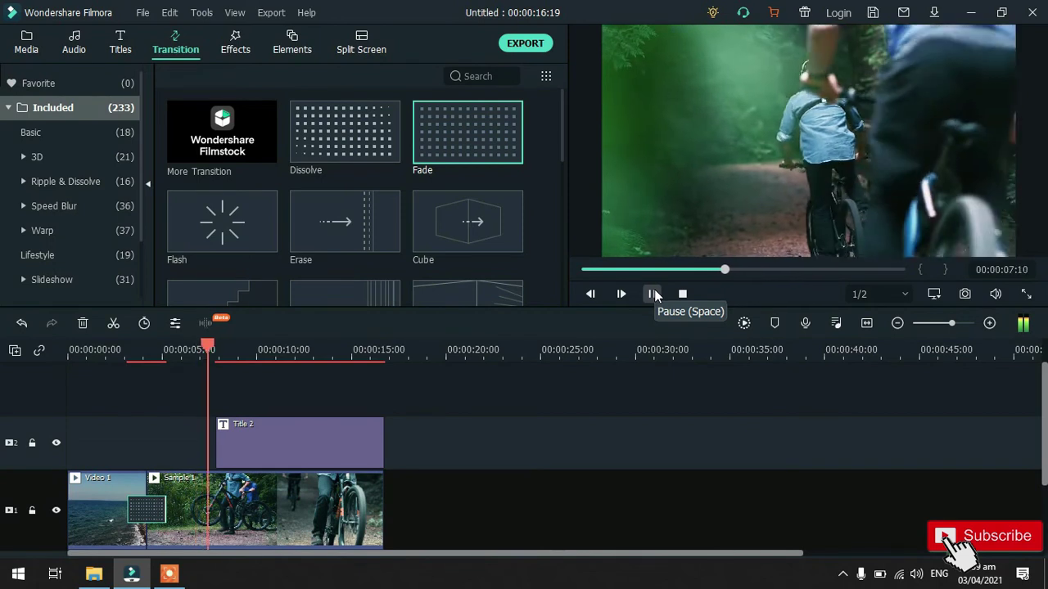
{"action": "left_click", "coordinate": [655, 292]}
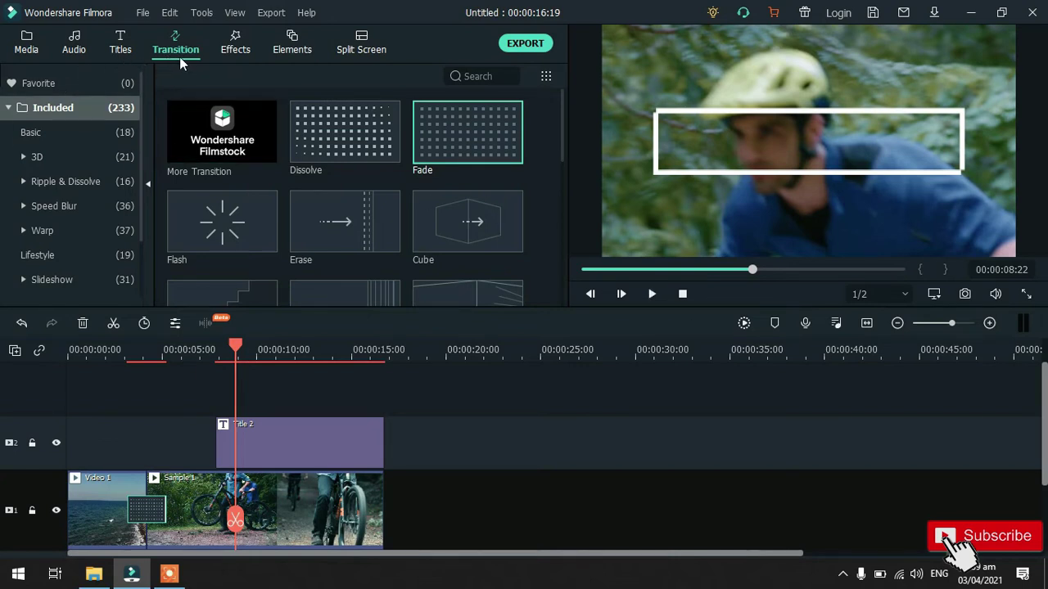
- Add the Valencia filter on a new track above Title 2 from the timeline start and extend it to the end of the clips
{"action": "left_click", "coordinate": [238, 49]}
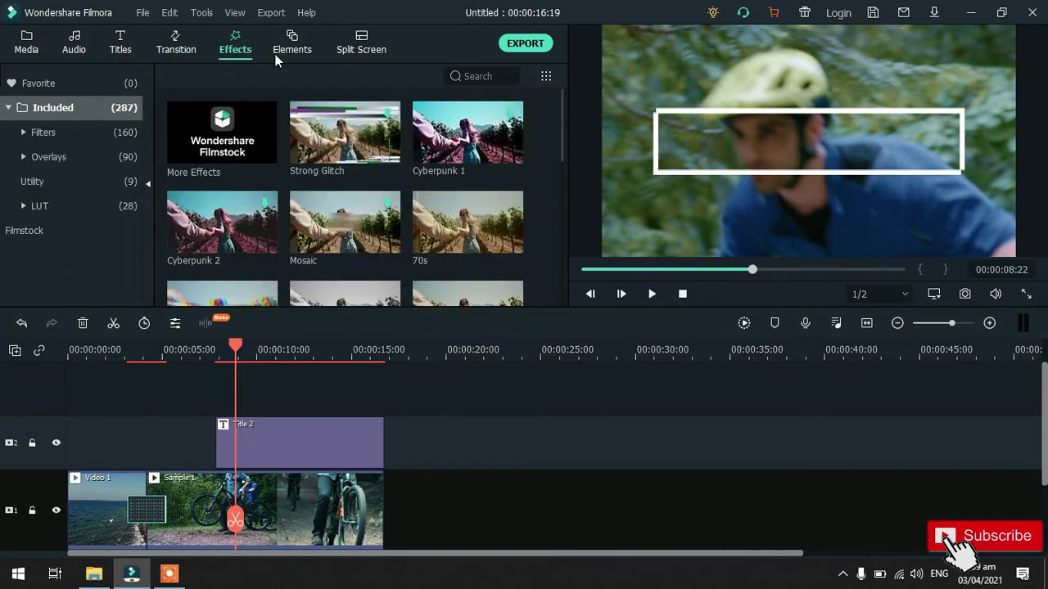
{"action": "left_click", "coordinate": [59, 133]}
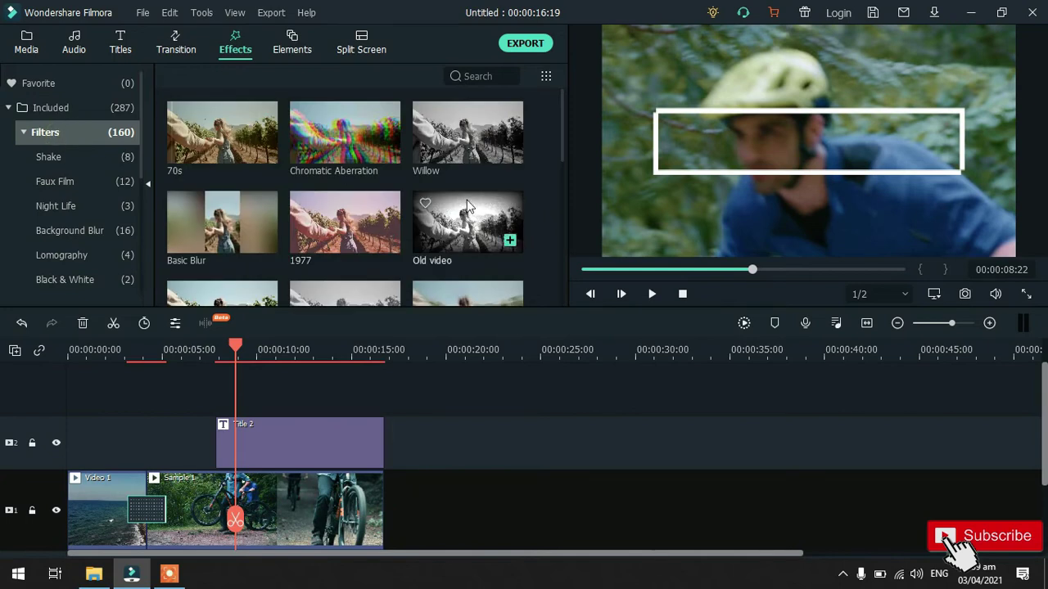
{"action": "scroll", "coordinate": [471, 199], "scroll_direction": "down", "scroll_amount": 6}
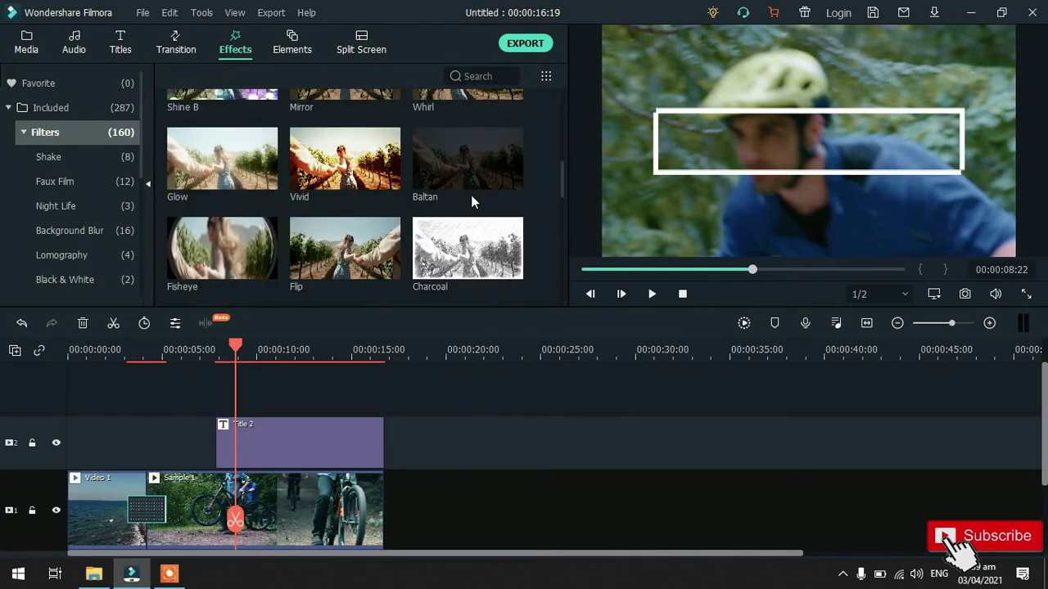
{"action": "scroll", "coordinate": [393, 194], "scroll_direction": "up", "scroll_amount": 3}
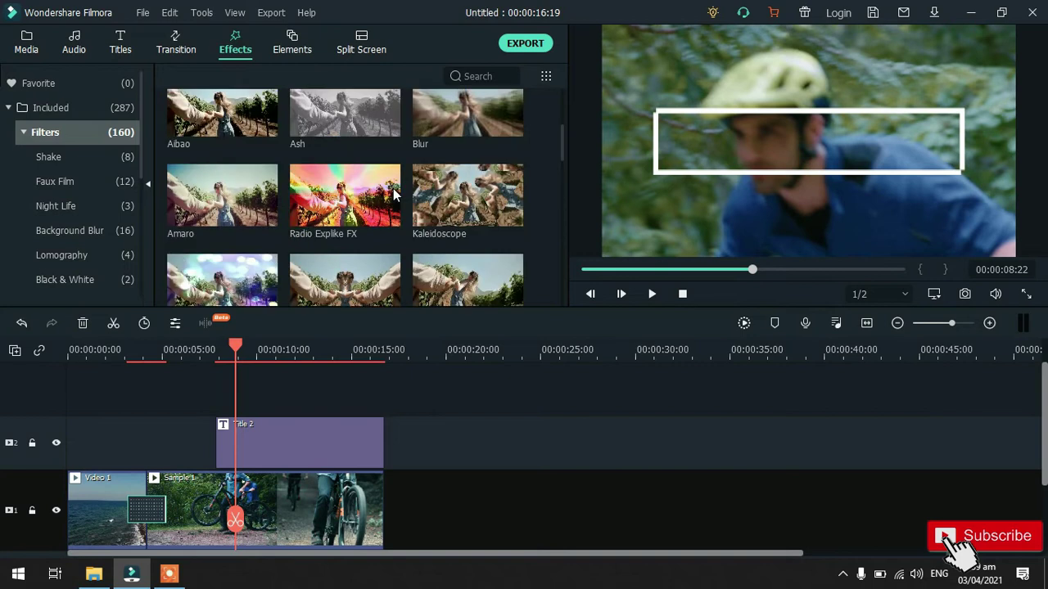
{"action": "scroll", "coordinate": [393, 194], "scroll_direction": "down", "scroll_amount": 3}
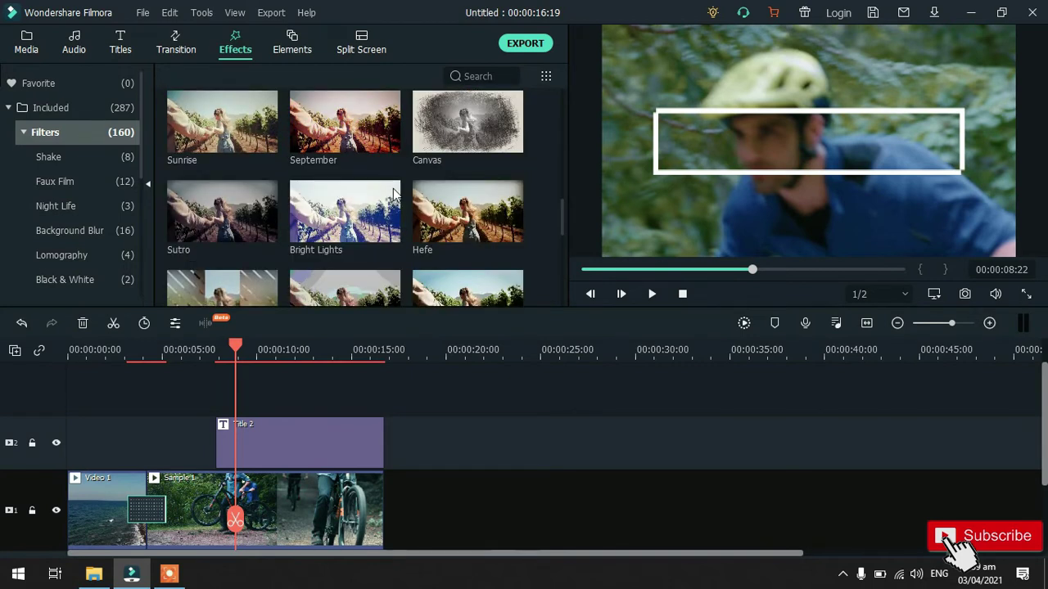
{"action": "scroll", "coordinate": [395, 194], "scroll_direction": "down", "scroll_amount": 3}
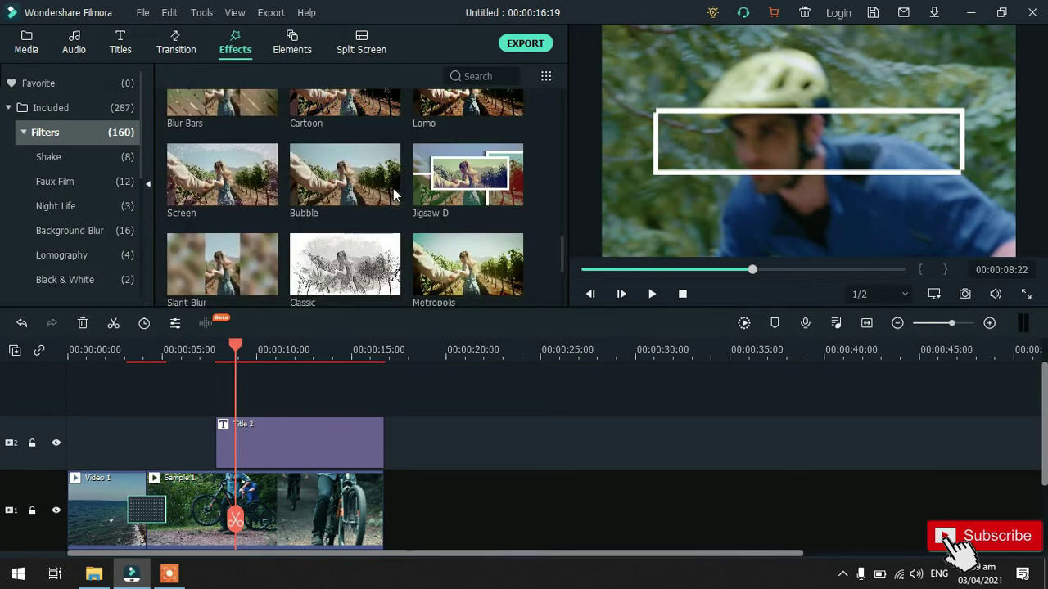
{"action": "scroll", "coordinate": [393, 194], "scroll_direction": "down", "scroll_amount": 2}
{"action": "scroll", "coordinate": [393, 194], "scroll_direction": "down", "scroll_amount": 3}
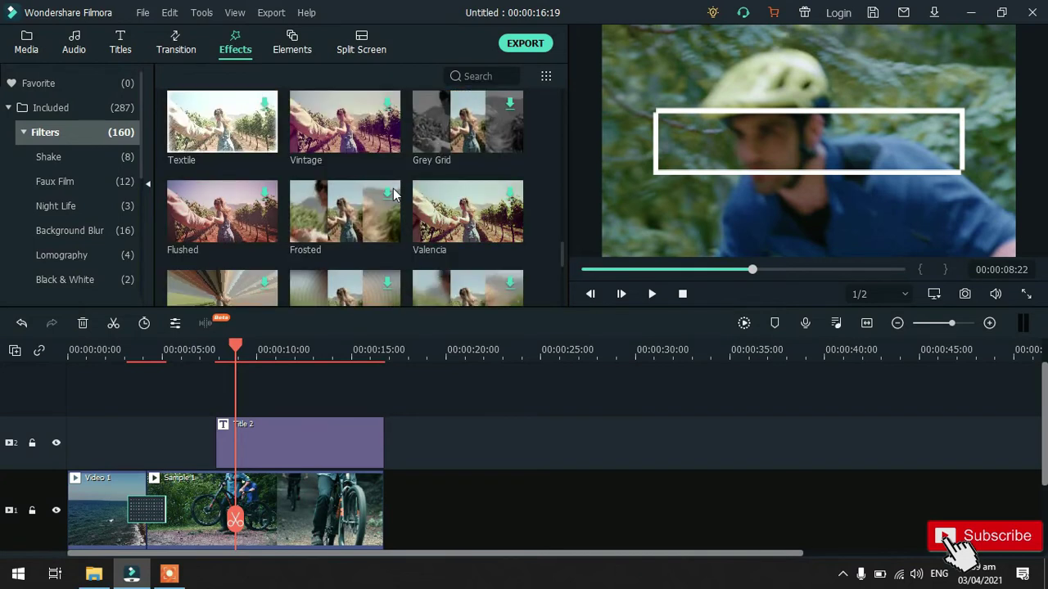
{"action": "mouse_move", "coordinate": [418, 204]}
{"action": "left_click_drag", "start_coordinate": [479, 211], "coordinate": [87, 360]}
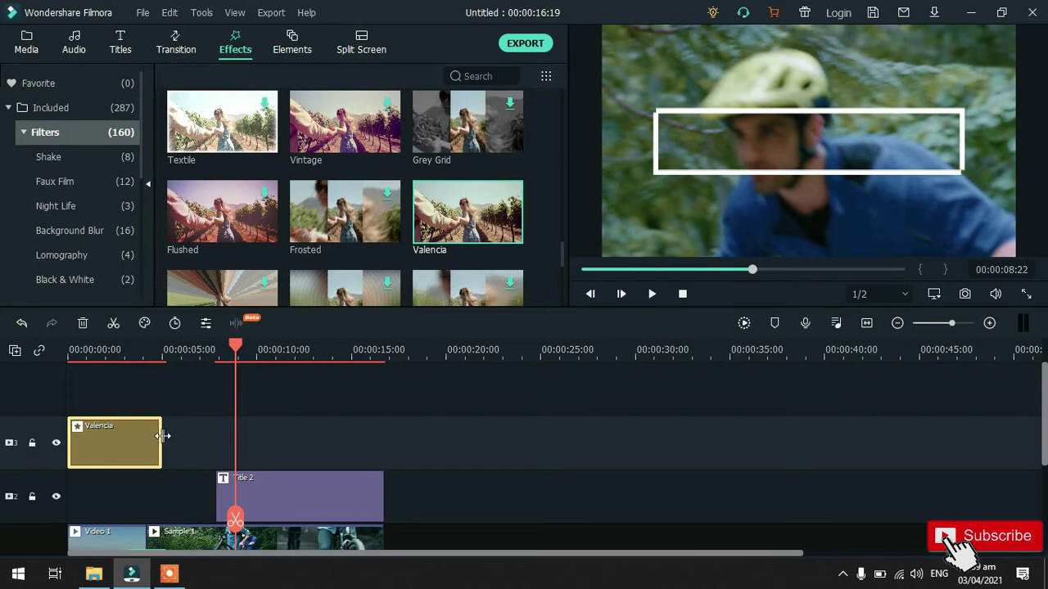
{"action": "left_click_drag", "start_coordinate": [161, 439], "coordinate": [383, 442]}
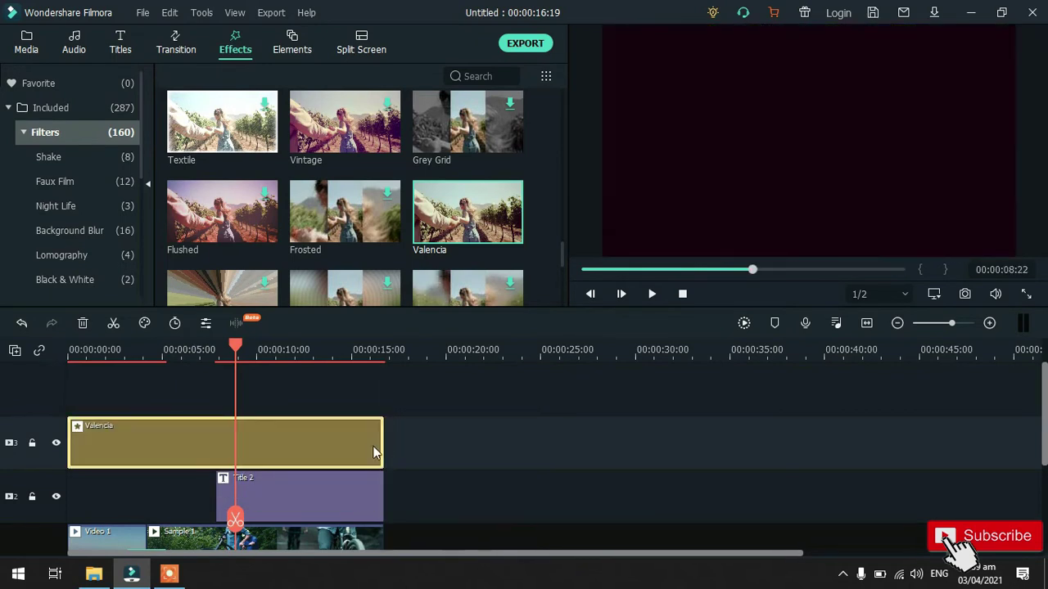
- Play the filtered video from the start, and hide and reshow the Valencia track to compare the look
{"action": "left_click_drag", "start_coordinate": [234, 353], "coordinate": [72, 378]}
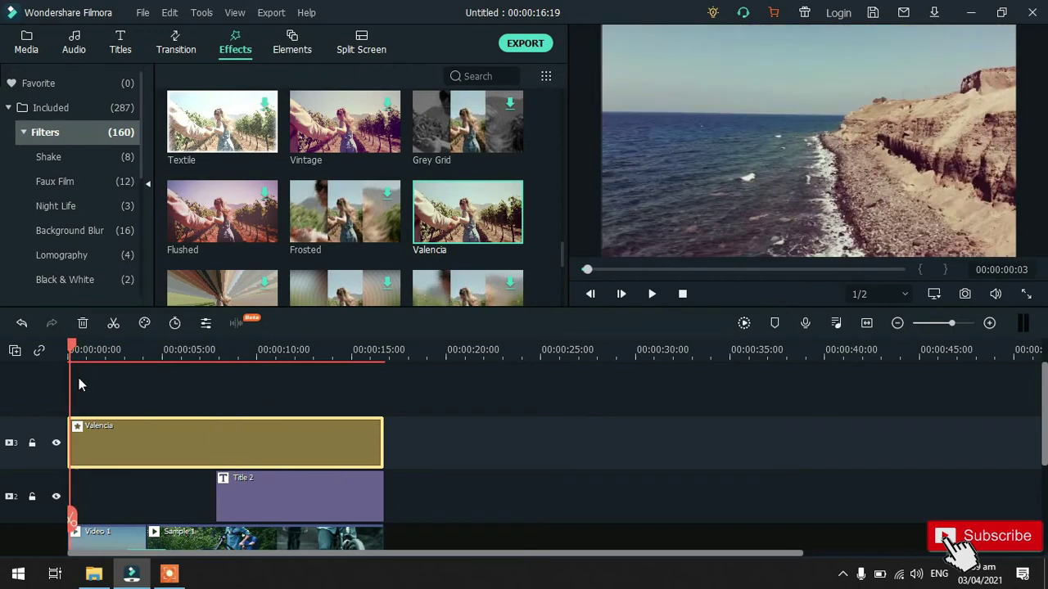
{"action": "left_click", "coordinate": [646, 299]}
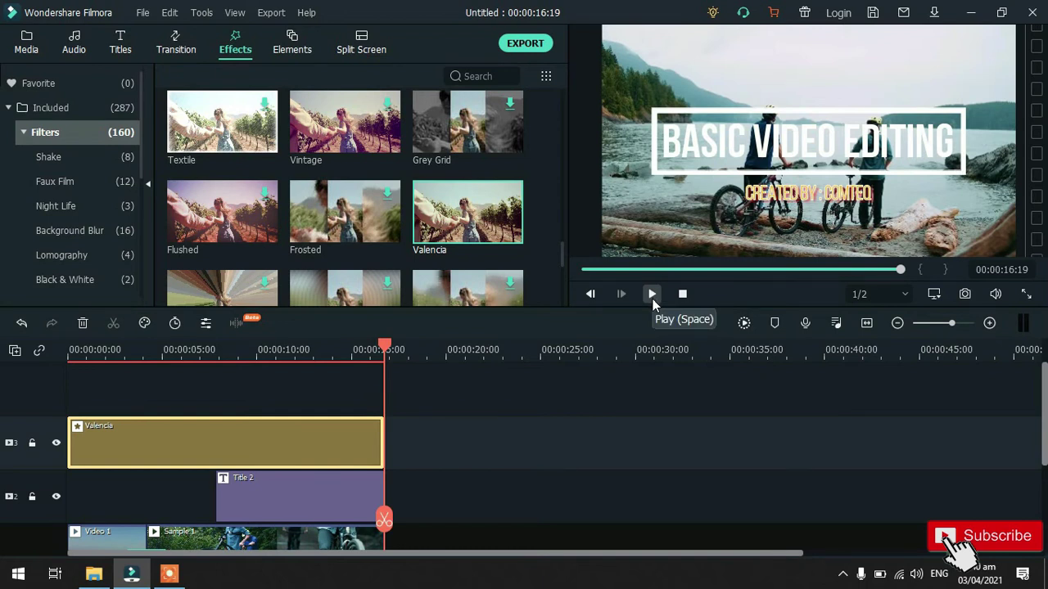
{"action": "left_click", "coordinate": [55, 444]}
{"action": "left_click_drag", "start_coordinate": [384, 348], "coordinate": [121, 381]}
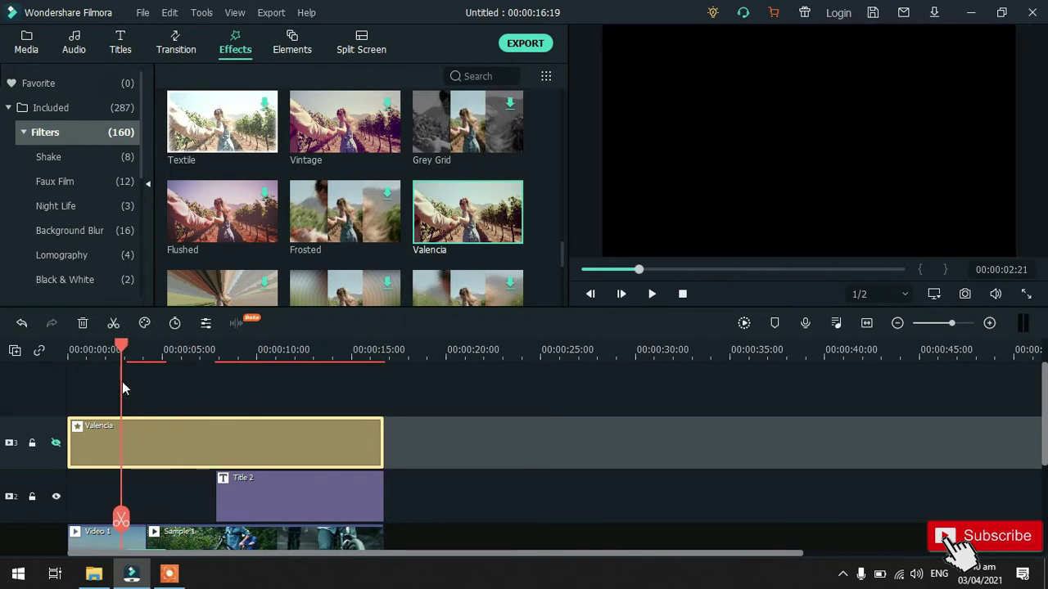
{"action": "left_click", "coordinate": [56, 443]}
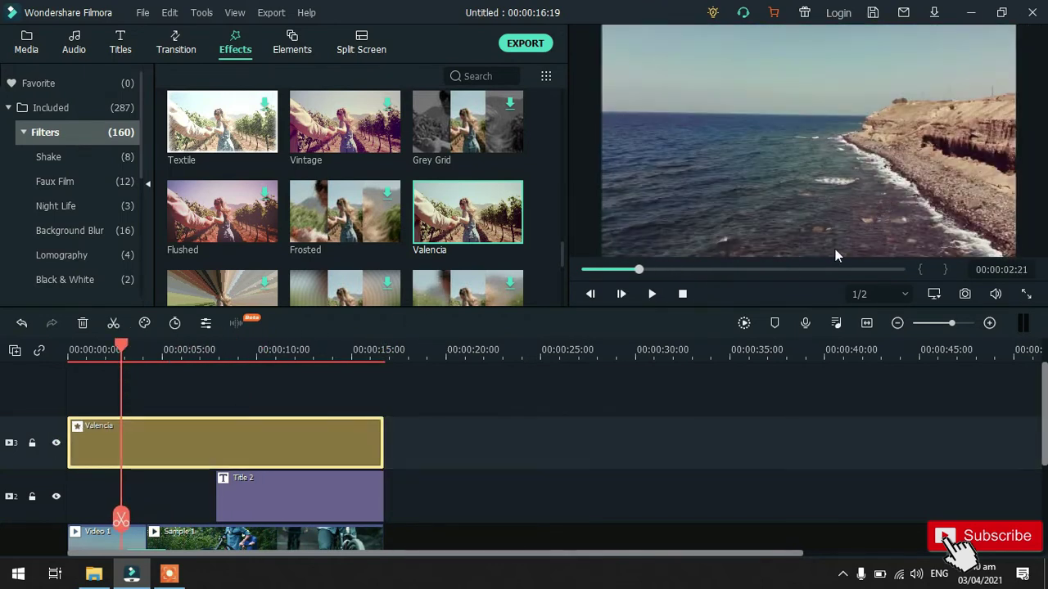
- Lower the Alpha of the Valencia filter, confirm it, and play the video from the start
{"action": "double_click", "coordinate": [150, 455]}
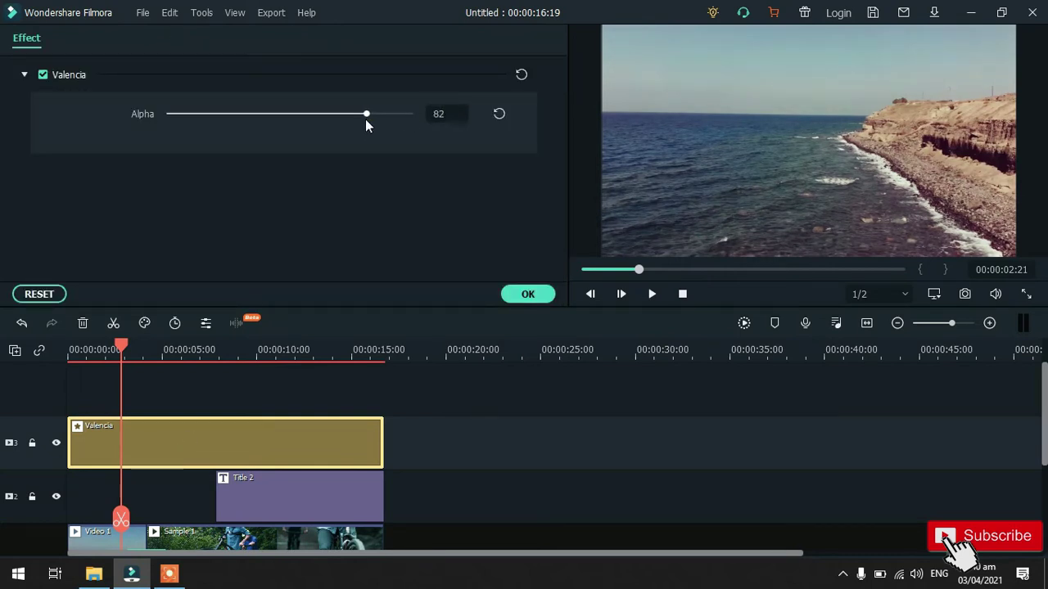
{"action": "left_click_drag", "start_coordinate": [329, 121], "coordinate": [328, 121]}
{"action": "left_click", "coordinate": [528, 295]}
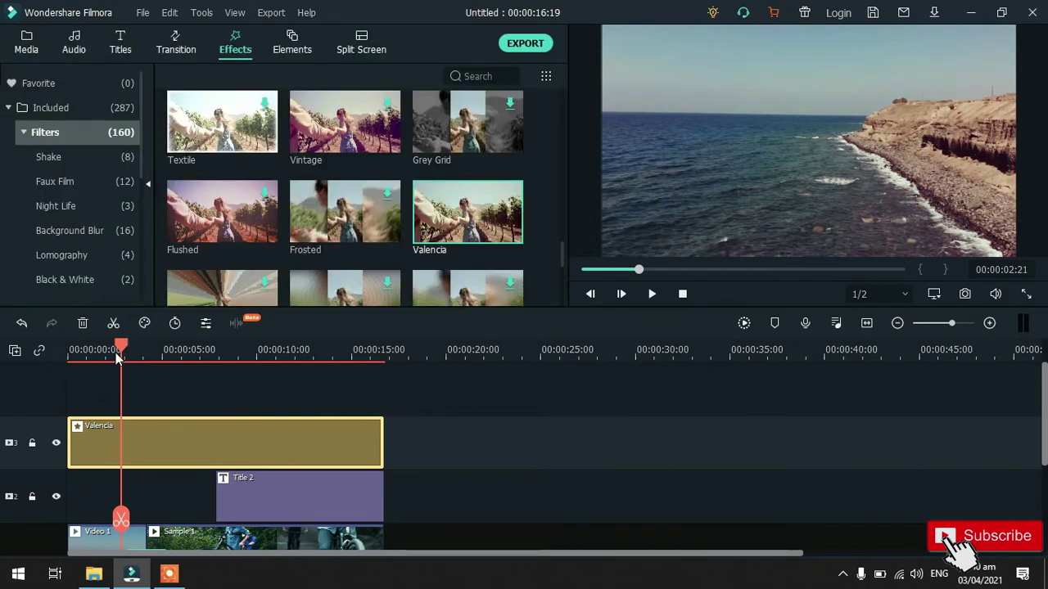
{"action": "left_click", "coordinate": [74, 350]}
{"action": "left_click", "coordinate": [654, 293]}
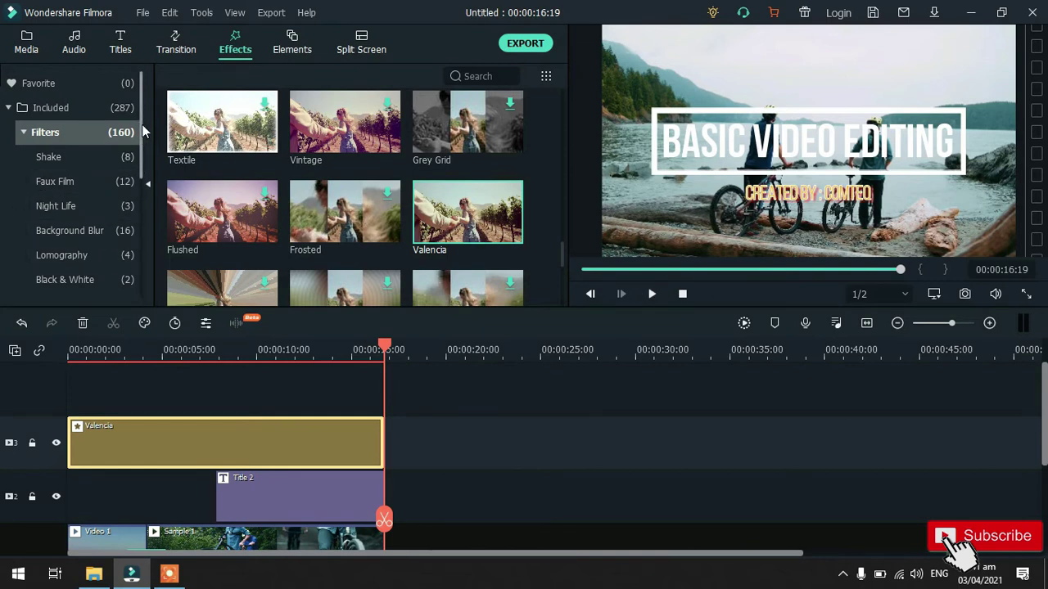
- Browse the effects in the Overlays category, looking through the list down to its end
{"action": "left_click_drag", "start_coordinate": [143, 131], "coordinate": [150, 106]}
{"action": "left_click", "coordinate": [56, 110]}
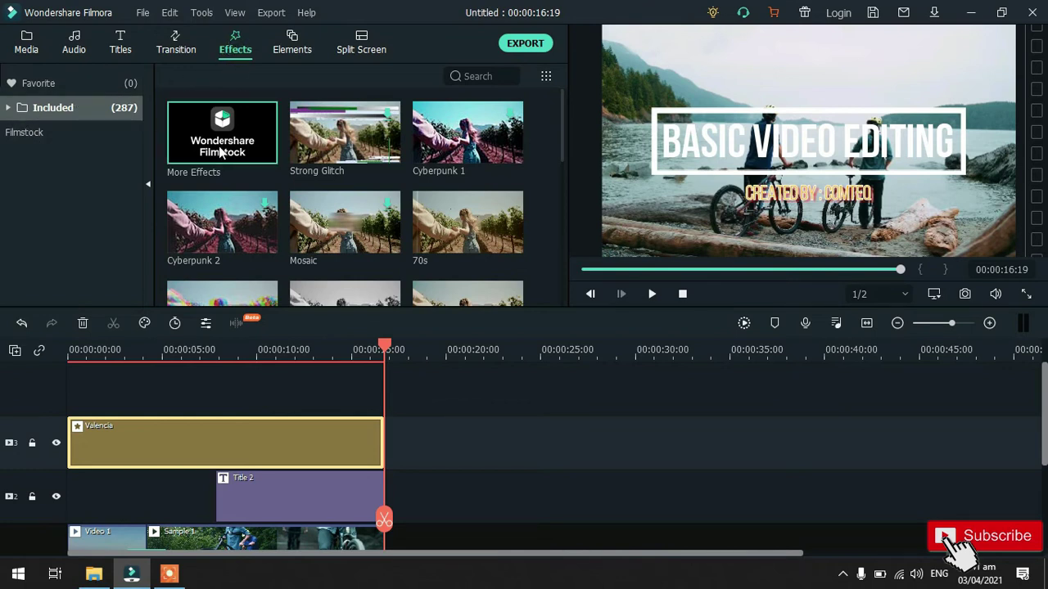
{"action": "left_click", "coordinate": [72, 112]}
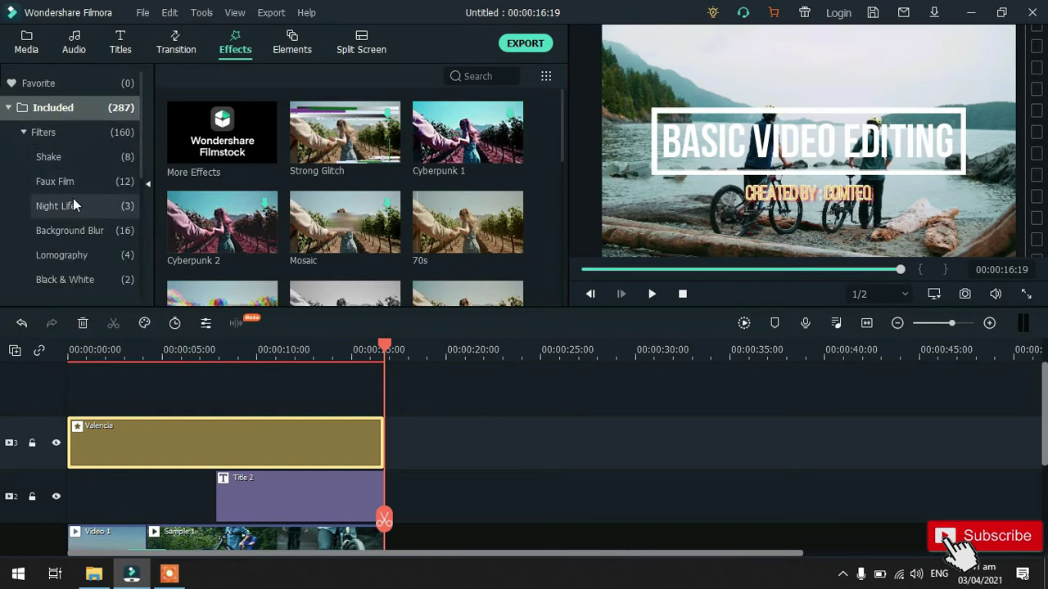
{"action": "scroll", "coordinate": [78, 254], "scroll_direction": "down", "scroll_amount": 3}
{"action": "scroll", "coordinate": [78, 254], "scroll_direction": "down", "scroll_amount": 7}
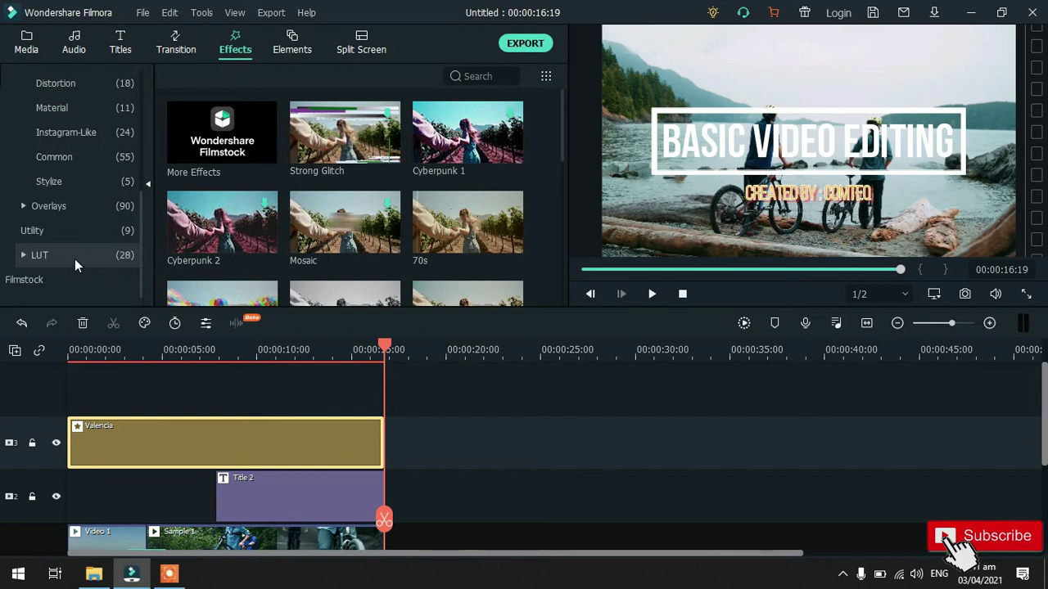
{"action": "left_click", "coordinate": [63, 205]}
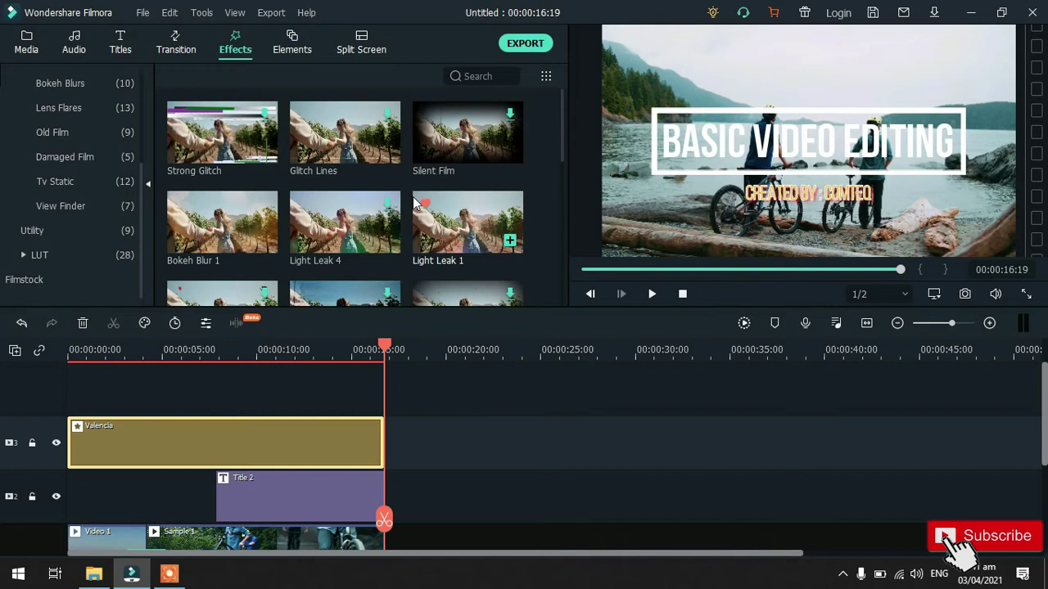
{"action": "scroll", "coordinate": [412, 206], "scroll_direction": "down", "scroll_amount": 2}
{"action": "scroll", "coordinate": [412, 201], "scroll_direction": "down", "scroll_amount": 8}
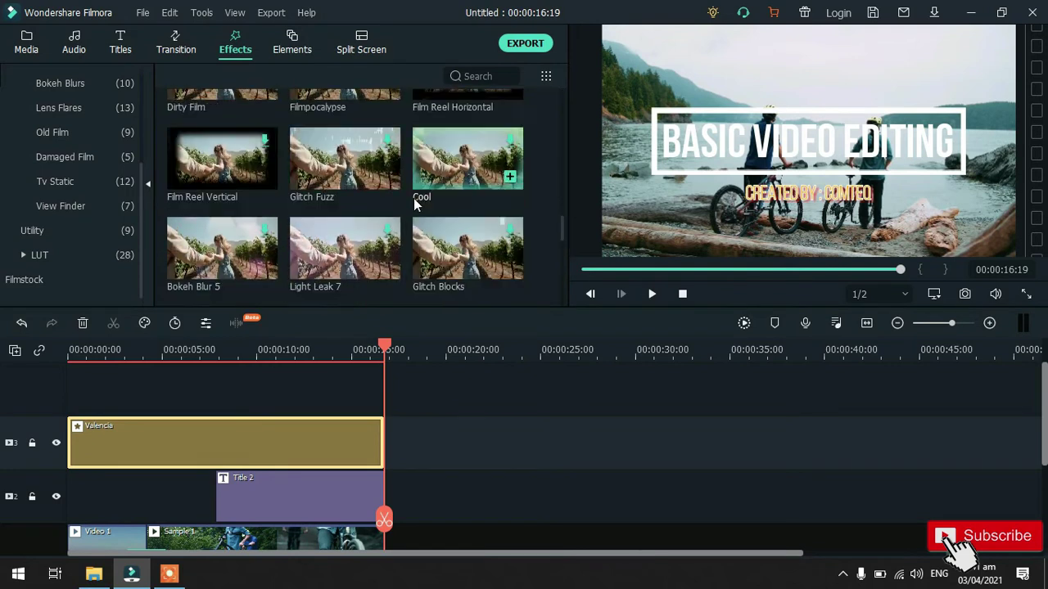
{"action": "scroll", "coordinate": [416, 201], "scroll_direction": "down", "scroll_amount": 10}
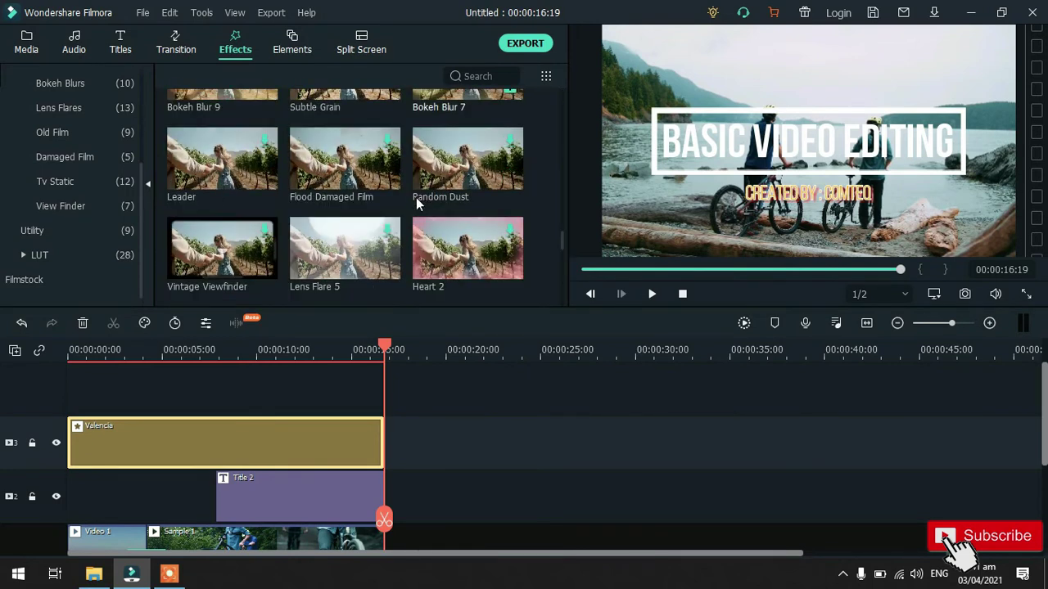
{"action": "scroll", "coordinate": [416, 201], "scroll_direction": "down", "scroll_amount": 6}
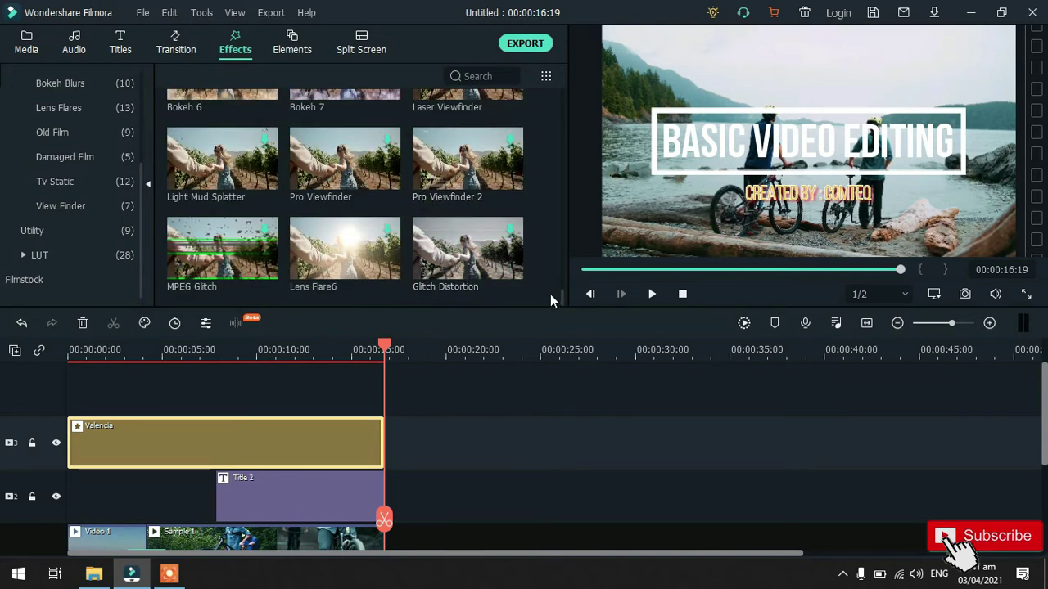
- Add the Cinema 21:9 overlay on a new track above Valencia from the timeline start and extend it to the end of the clips
{"action": "left_click_drag", "start_coordinate": [562, 296], "coordinate": [559, 196]}
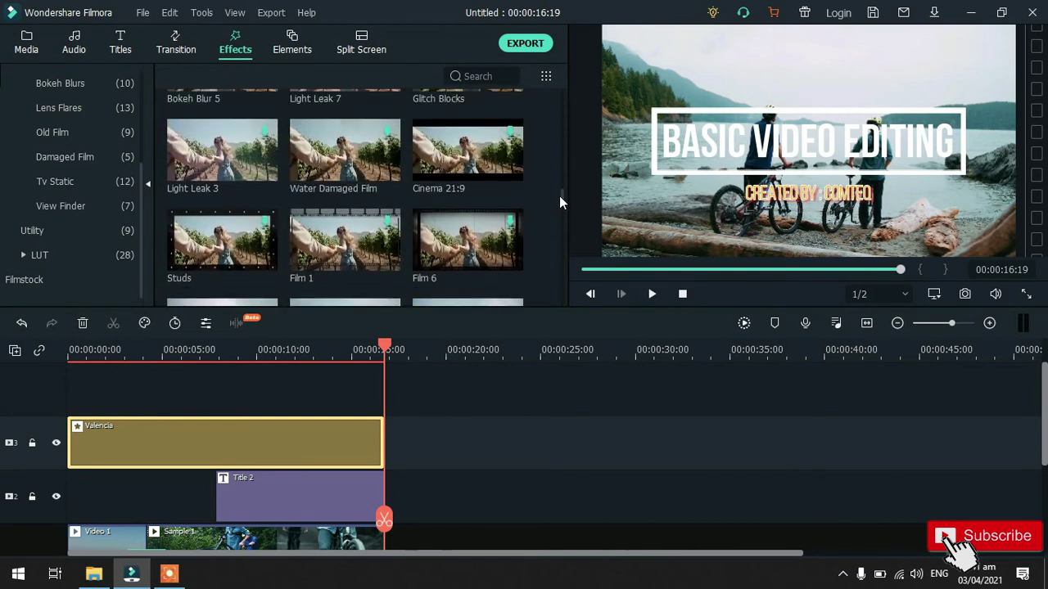
{"action": "left_click", "coordinate": [470, 145]}
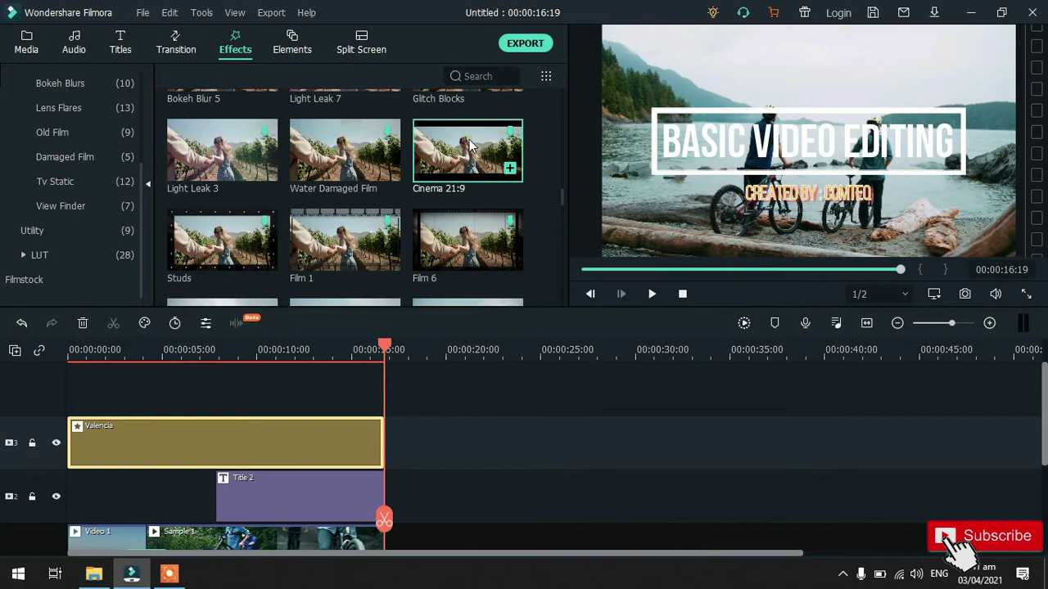
{"action": "left_click_drag", "start_coordinate": [486, 140], "coordinate": [37, 366]}
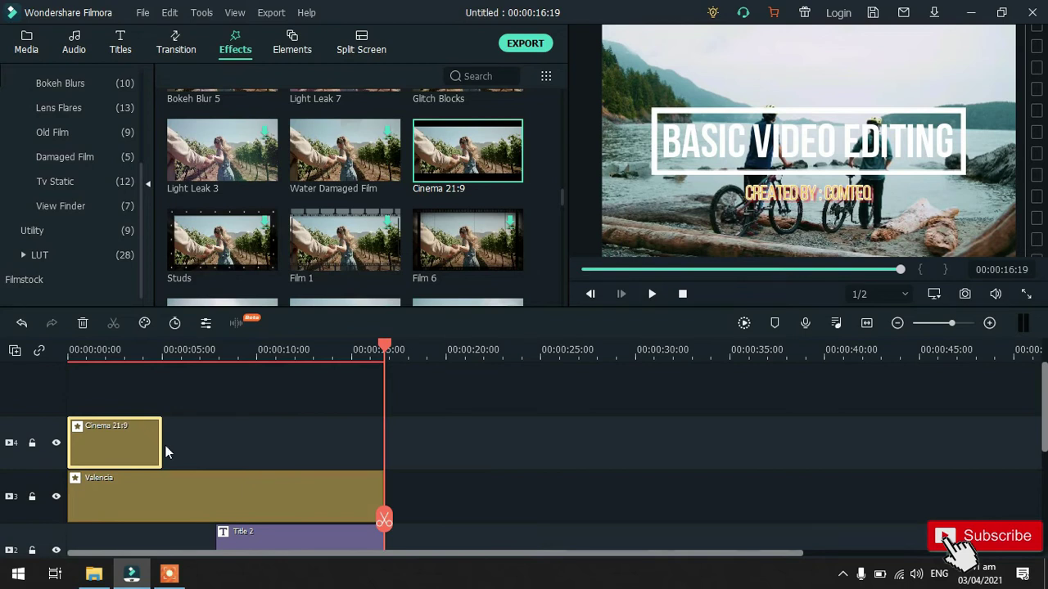
{"action": "left_click_drag", "start_coordinate": [161, 441], "coordinate": [386, 444]}
- Play the video from the start to review the Cinema 21:9 overlay
{"action": "left_click_drag", "start_coordinate": [383, 348], "coordinate": [33, 383]}
{"action": "left_click", "coordinate": [656, 294]}
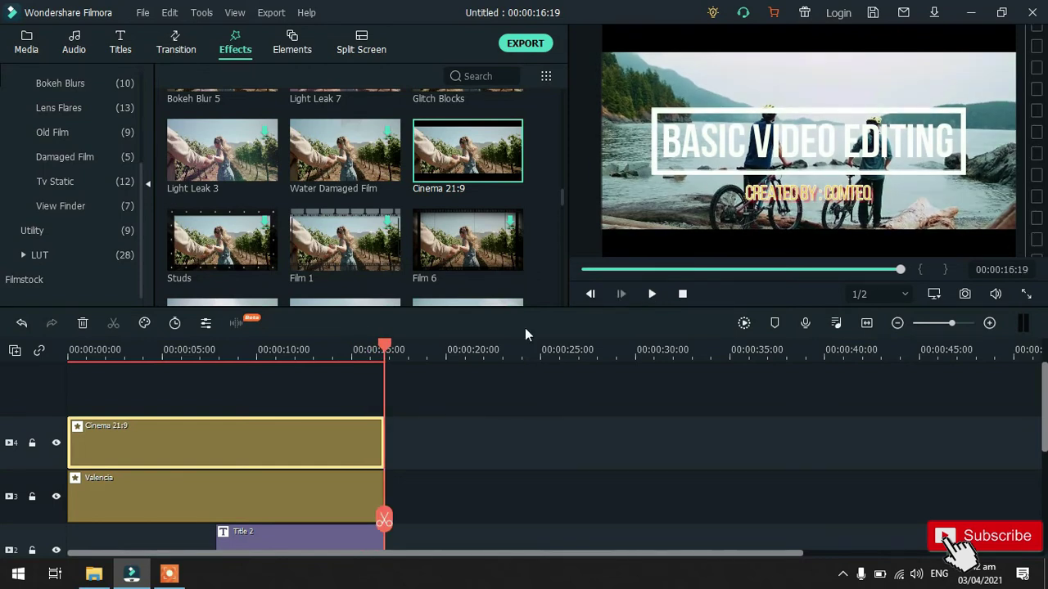
{"action": "scroll", "coordinate": [561, 201], "scroll_direction": "up", "scroll_amount": 3}
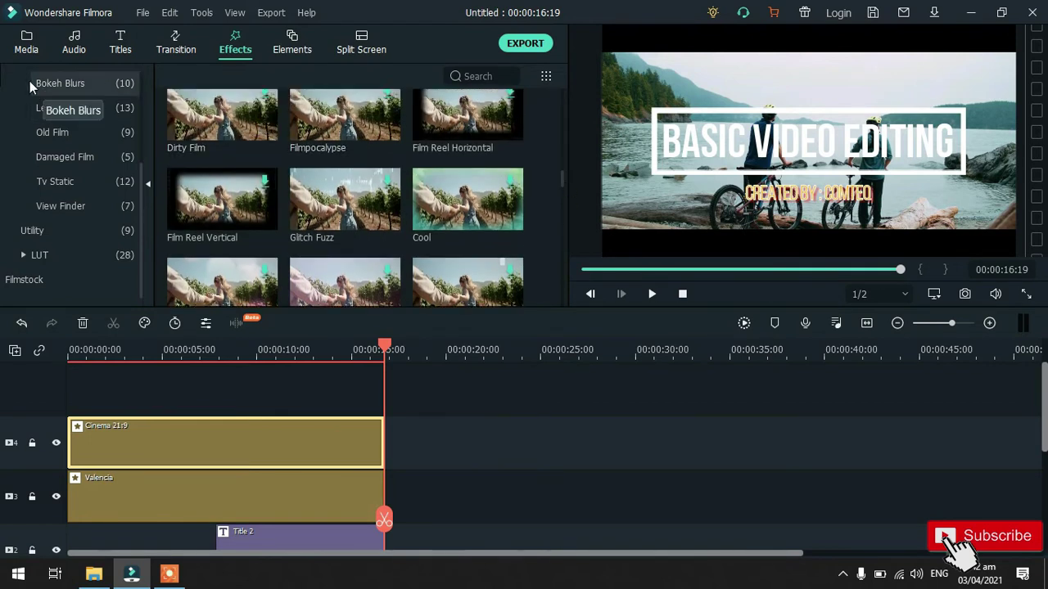
- Place the ComteQ png image on a new track above Cinema 21:9 from the timeline start and extend it to the end of the clips
{"action": "left_click", "coordinate": [26, 50]}
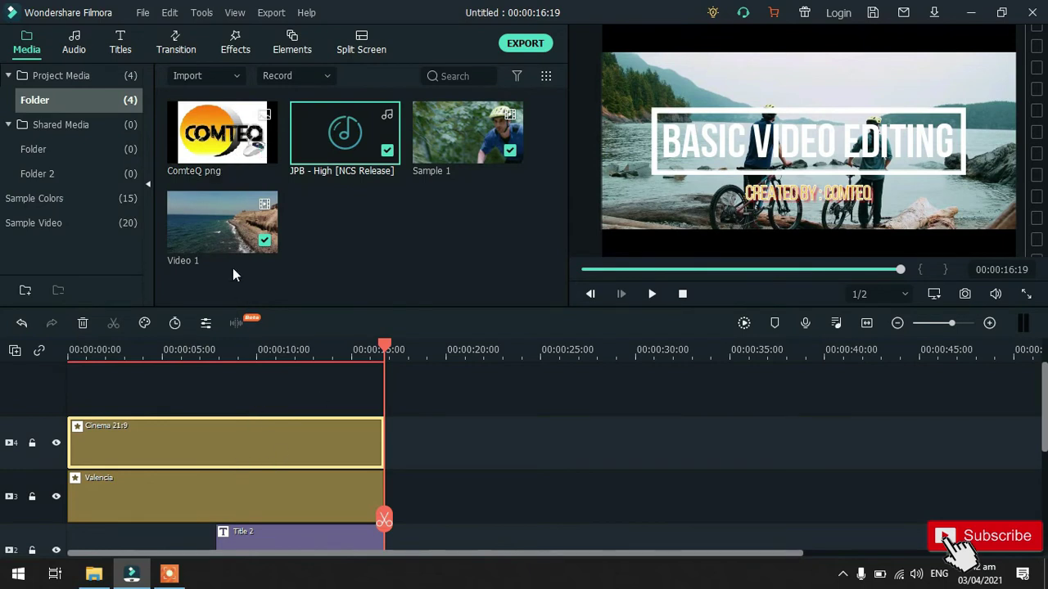
{"action": "left_click_drag", "start_coordinate": [244, 145], "coordinate": [68, 389]}
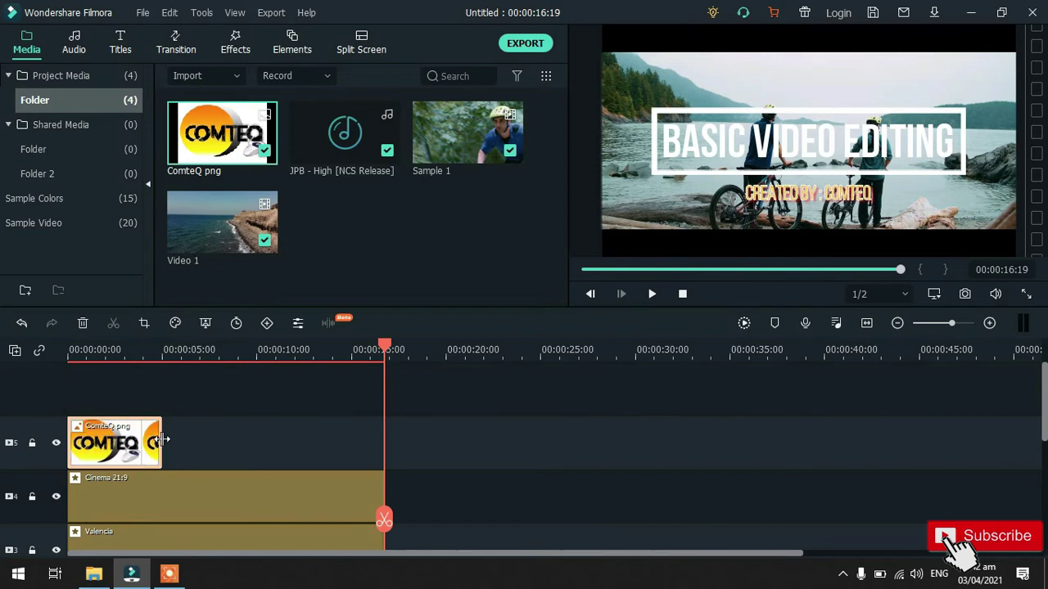
{"action": "left_click_drag", "start_coordinate": [162, 439], "coordinate": [387, 450]}
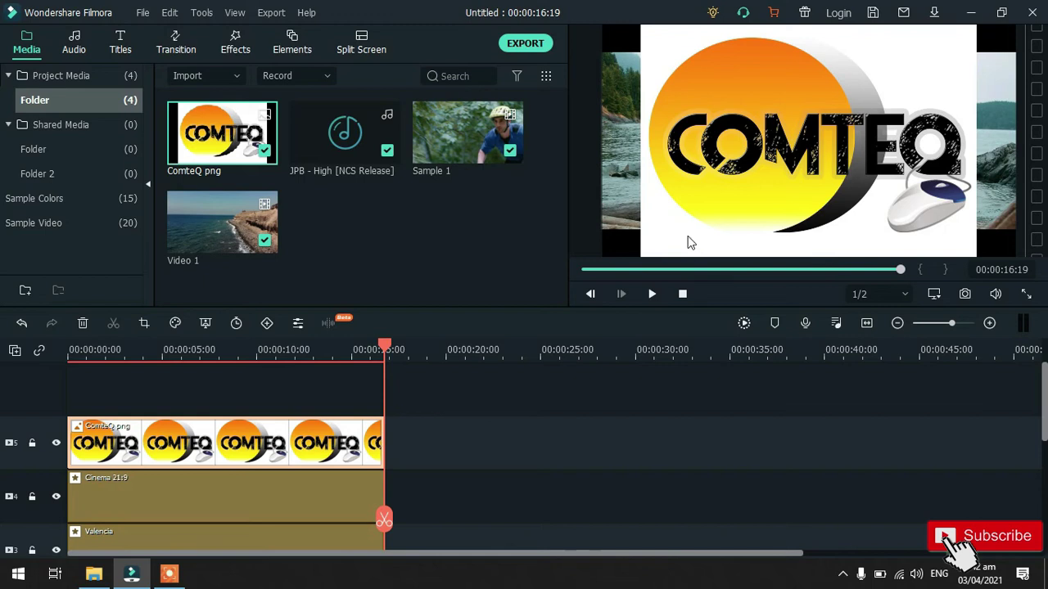
- Remove the white background of the ComteQ png clip using Chroma Key with white (#ffffff) as the key color and an offset of 2
{"action": "right_click", "coordinate": [126, 460]}
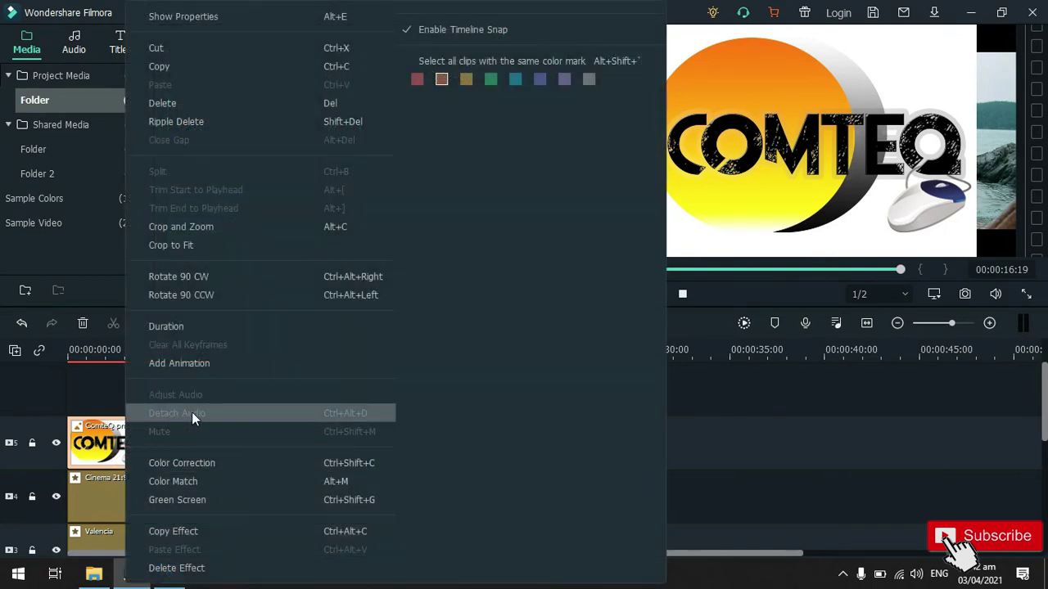
{"action": "left_click", "coordinate": [203, 497]}
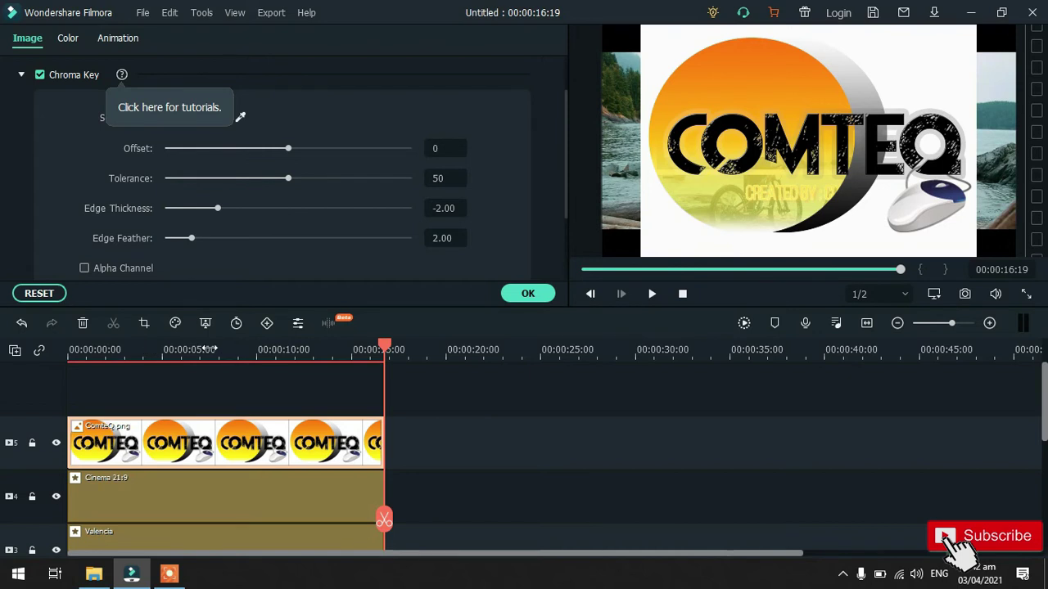
{"action": "mouse_move", "coordinate": [567, 111]}
{"action": "left_mouse_down"}
{"action": "mouse_move", "coordinate": [565, 146]}
{"action": "mouse_move", "coordinate": [566, 104]}
{"action": "left_mouse_up"}
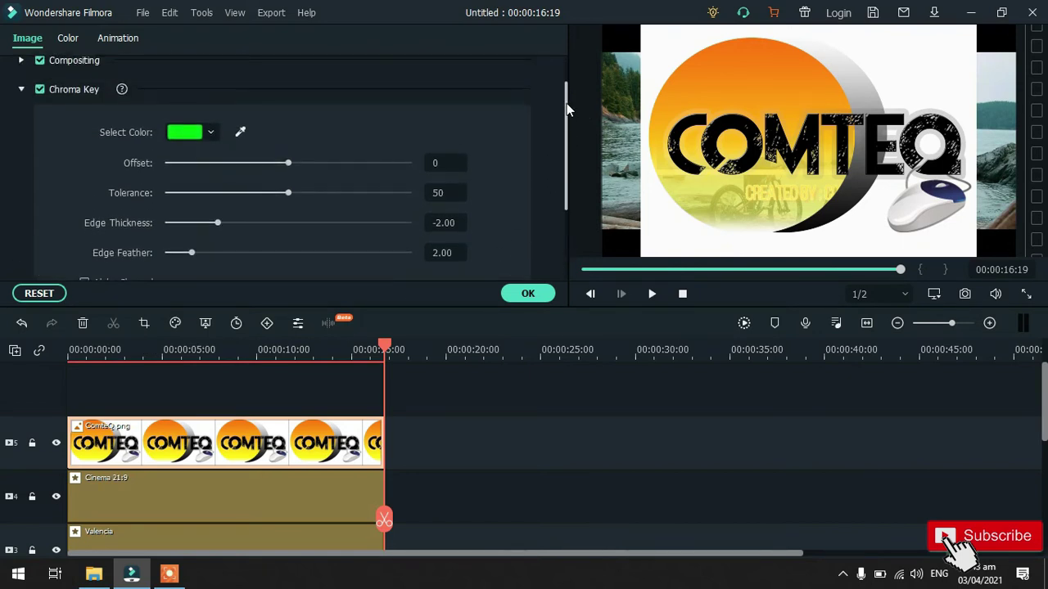
{"action": "left_click", "coordinate": [210, 135]}
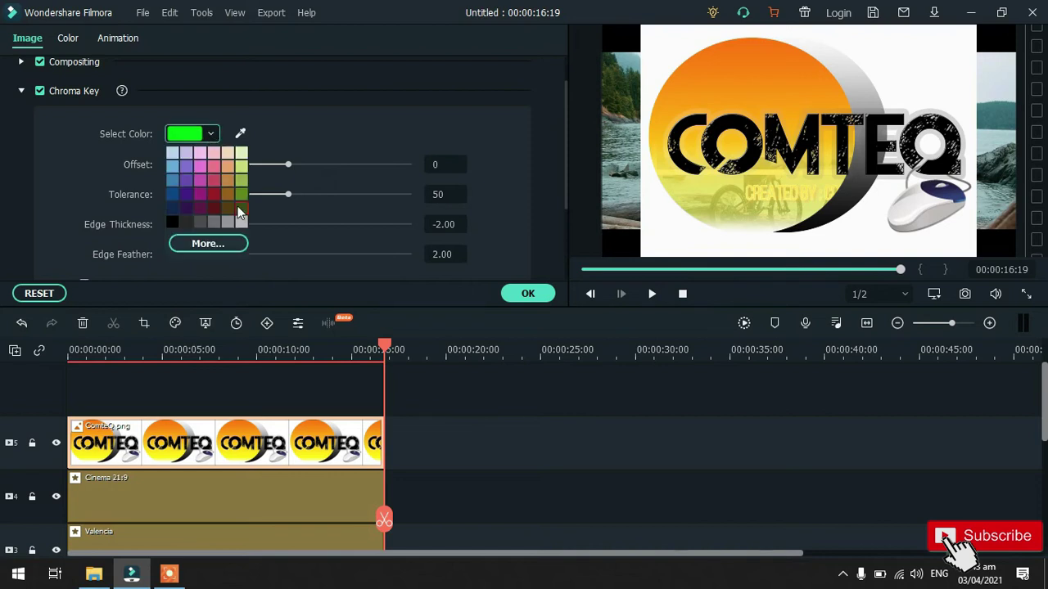
{"action": "left_click", "coordinate": [211, 243]}
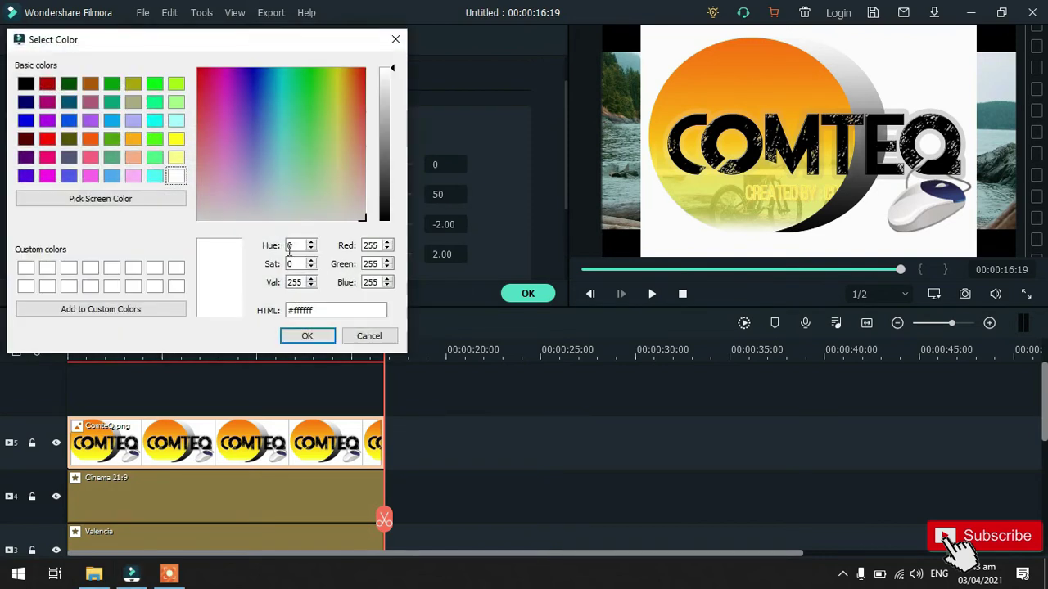
{"action": "left_click", "coordinate": [308, 337]}
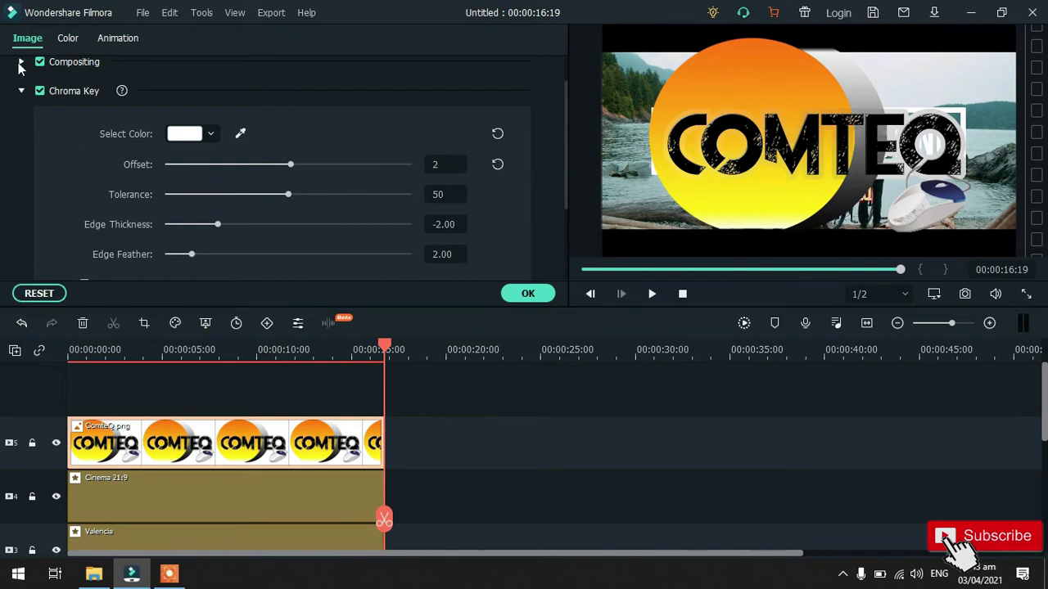
{"action": "left_click", "coordinate": [22, 63]}
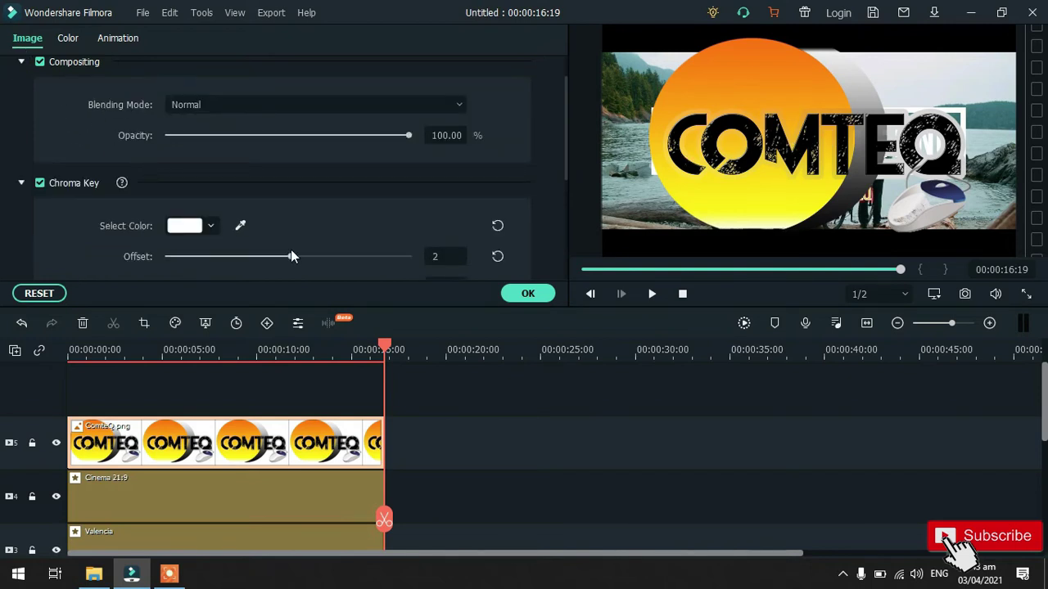
{"action": "mouse_move", "coordinate": [410, 134]}
{"action": "left_mouse_down"}
{"action": "mouse_move", "coordinate": [265, 156]}
{"action": "mouse_move", "coordinate": [335, 142]}
{"action": "mouse_move", "coordinate": [415, 146]}
{"action": "left_mouse_up"}
- Shrink the ComteQ logo to a small watermark and place it near the upper-right corner of the video frame
{"action": "left_click", "coordinate": [766, 166]}
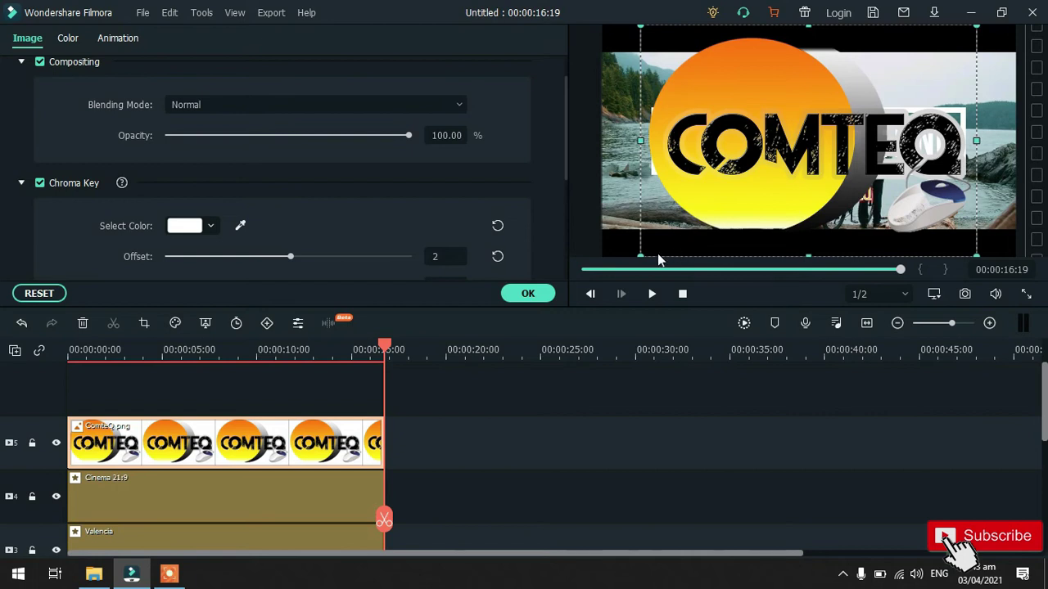
{"action": "left_click_drag", "start_coordinate": [644, 254], "coordinate": [851, 112]}
{"action": "left_click_drag", "start_coordinate": [949, 94], "coordinate": [994, 53]}
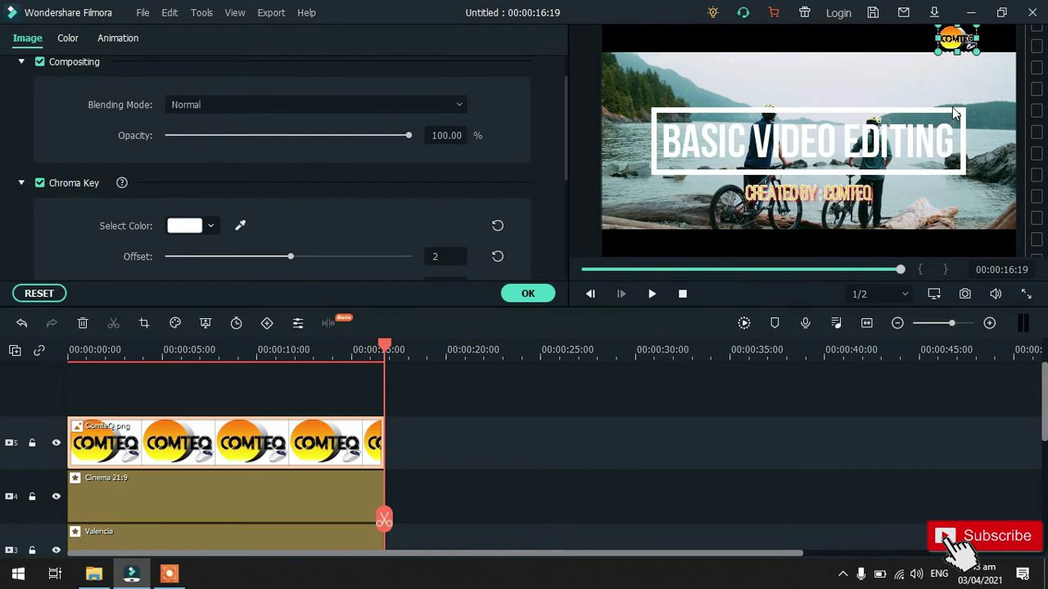
- Nudge the logo down out of the black bar and right until it sits in the upper-right corner of the visible picture
{"action": "key", "text": "Down"}
{"action": "key", "text": "Down"}
{"action": "key", "text": "Down"}
{"action": "key", "text": "Down"}
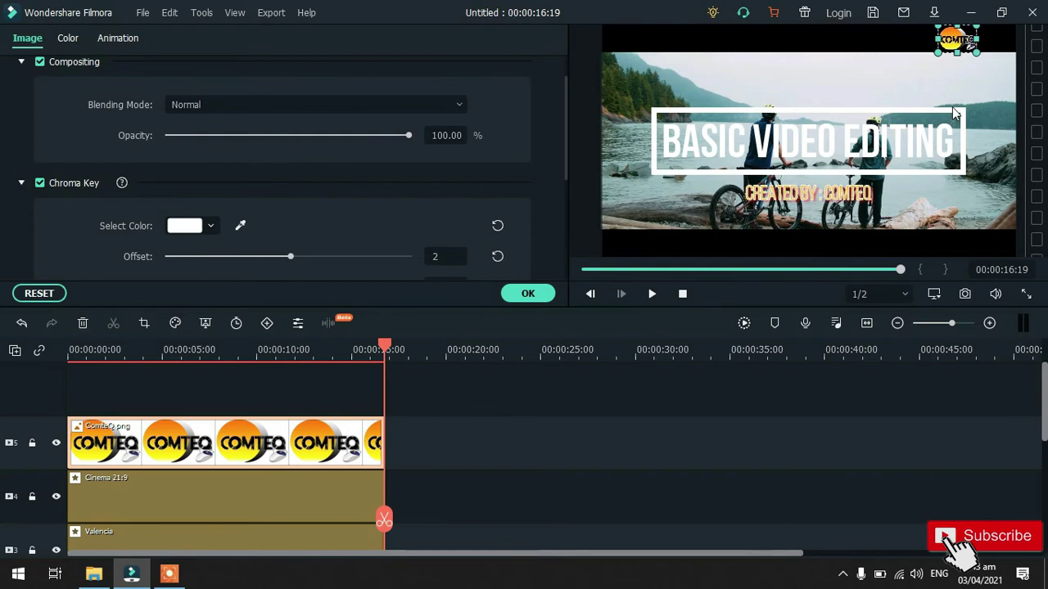
{"action": "key", "text": "Down"}
{"action": "key", "text": "Down"}
{"action": "key", "text": "Down"}
{"action": "key", "text": "Down"}
{"action": "key", "text": "Down"}
{"action": "key", "text": "Down"}
{"action": "key", "text": "Down"}
{"action": "key", "text": "Down"}
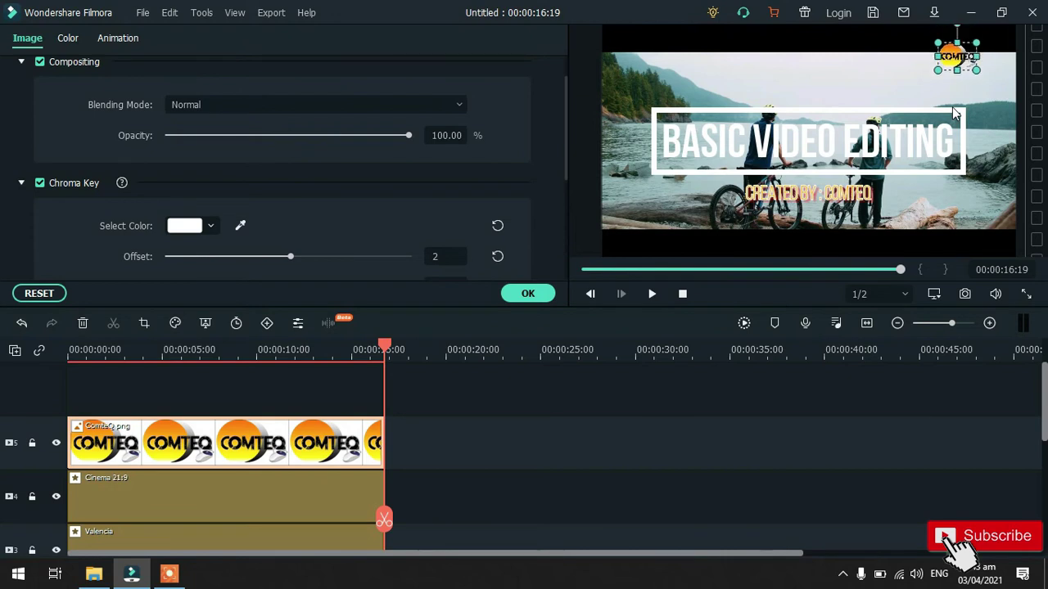
{"action": "key", "text": "Down"}
{"action": "key", "text": "Down"}
{"action": "key", "text": "Right"}
{"action": "key", "text": "Right"}
{"action": "key", "text": "Right"}
{"action": "key", "text": "Right"}
{"action": "key", "text": "Right"}
{"action": "key", "text": "Right"}
{"action": "key", "text": "Right"}
{"action": "key", "text": "Right"}
{"action": "key", "text": "Right"}
{"action": "key", "text": "Right"}
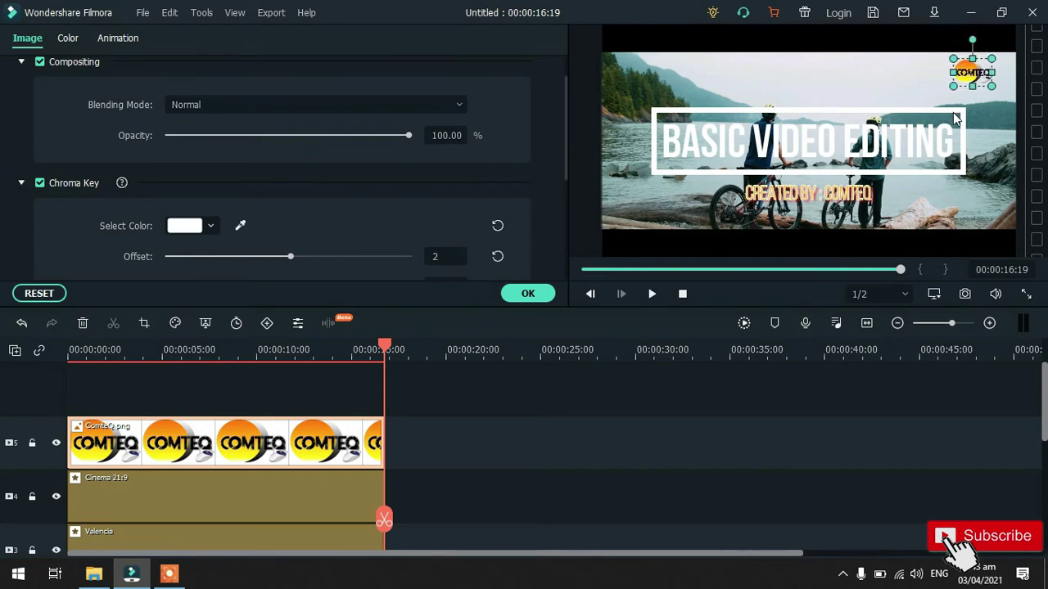
{"action": "key", "text": "Right"}
{"action": "key", "text": "Right"}
{"action": "key", "text": "Right"}
{"action": "key", "text": "Right"}
{"action": "key", "text": "Right"}
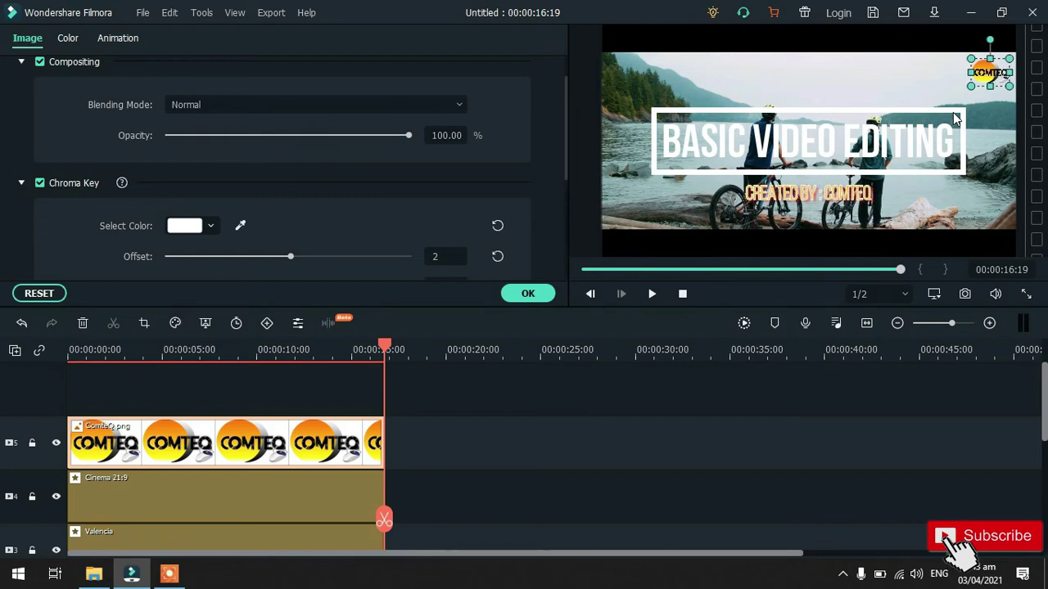
{"action": "key", "text": "Up"}
{"action": "key", "text": "Up"}
{"action": "key", "text": "Up"}
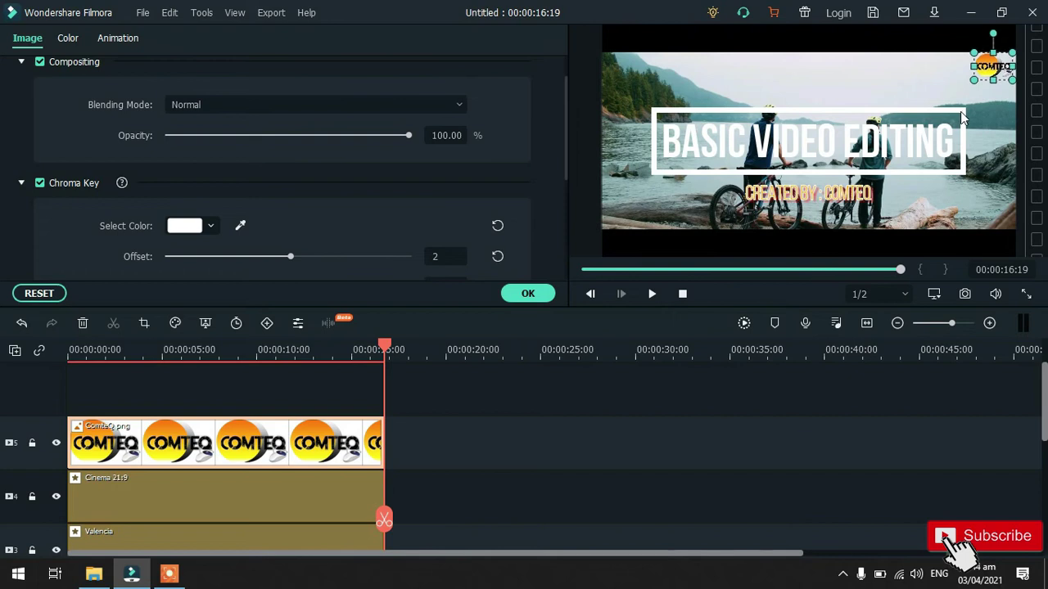
- Shrink the logo slightly, checking it in full-screen preview, and confirm its settings with the playhead at the timeline start
{"action": "left_click", "coordinate": [1026, 293]}
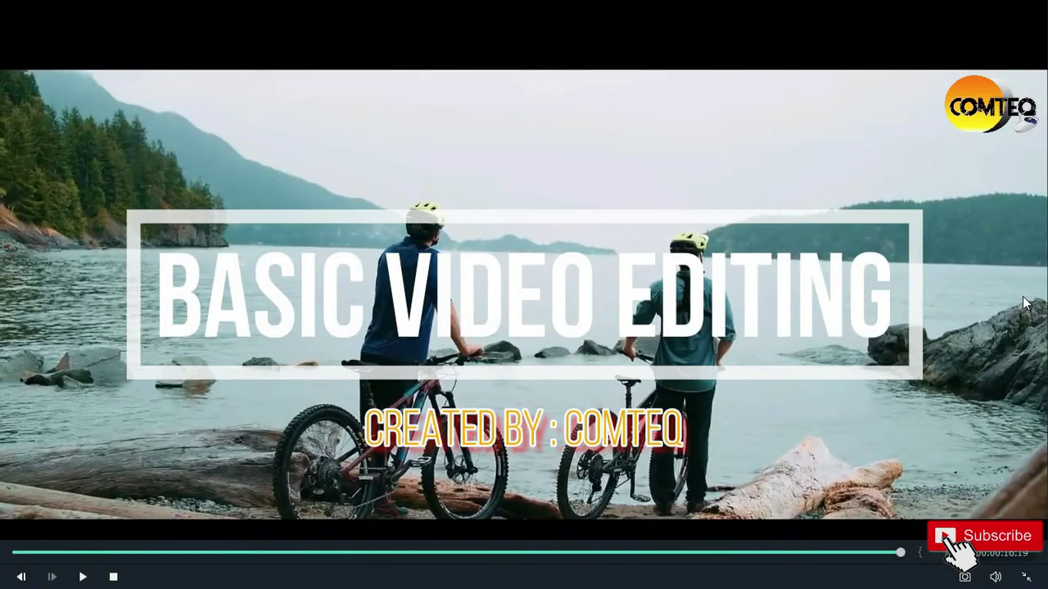
{"action": "key", "text": "Escape"}
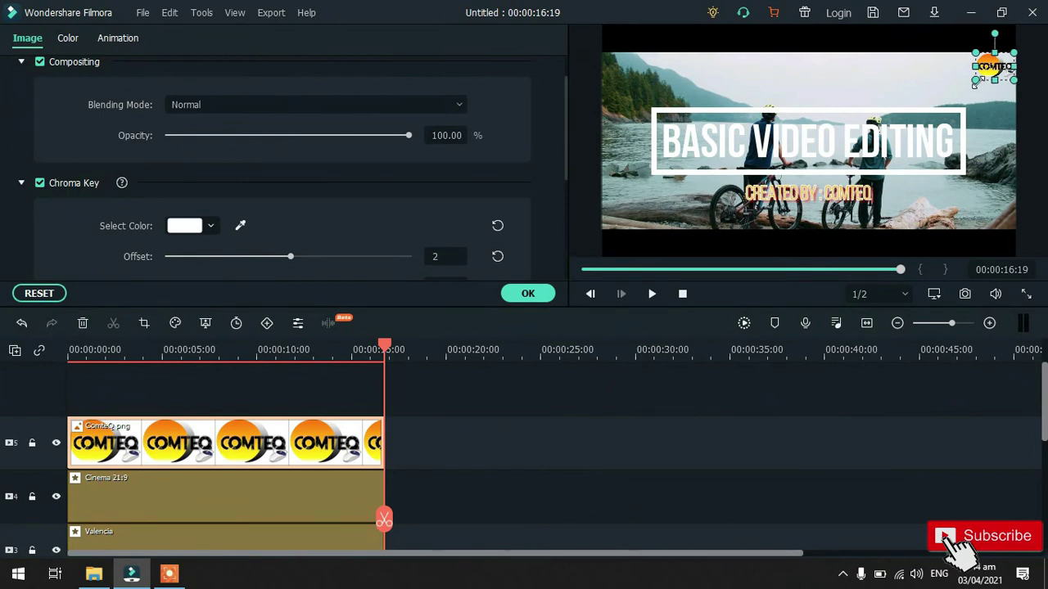
{"action": "left_click_drag", "start_coordinate": [974, 81], "coordinate": [979, 77]}
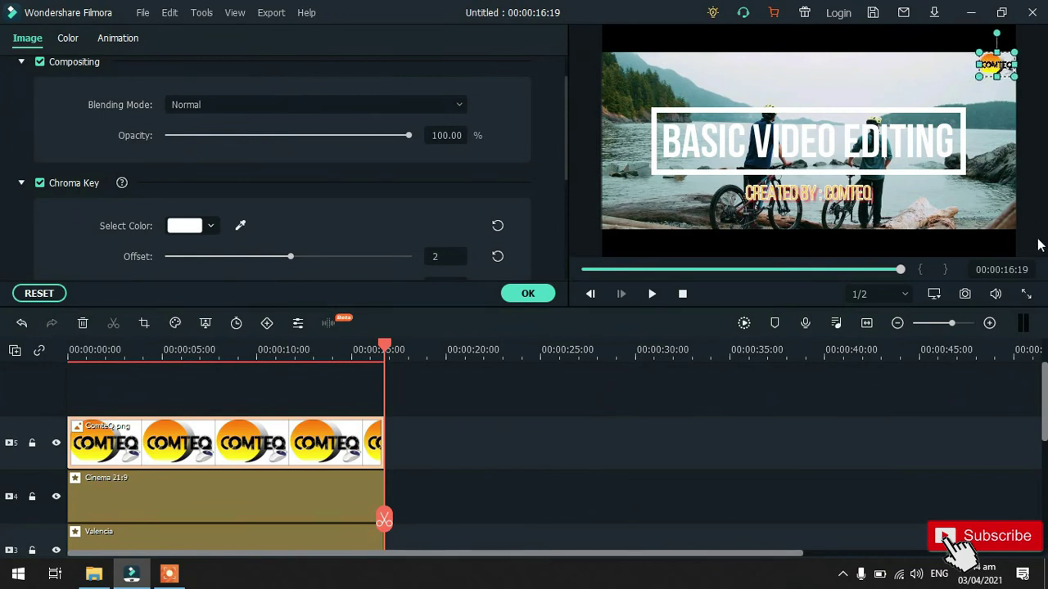
{"action": "left_click", "coordinate": [1026, 295]}
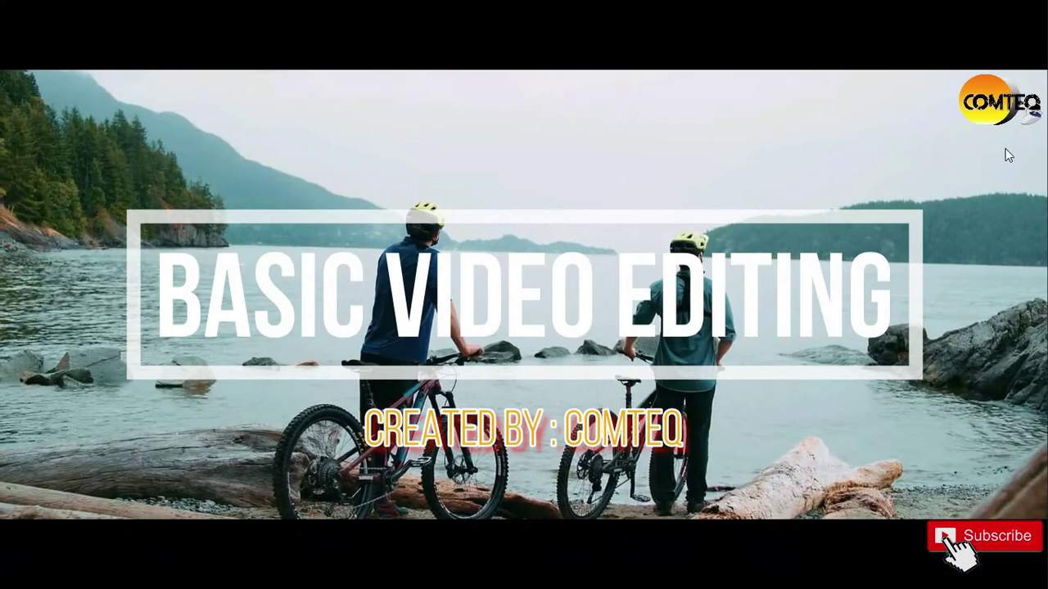
{"action": "key", "text": "Escape"}
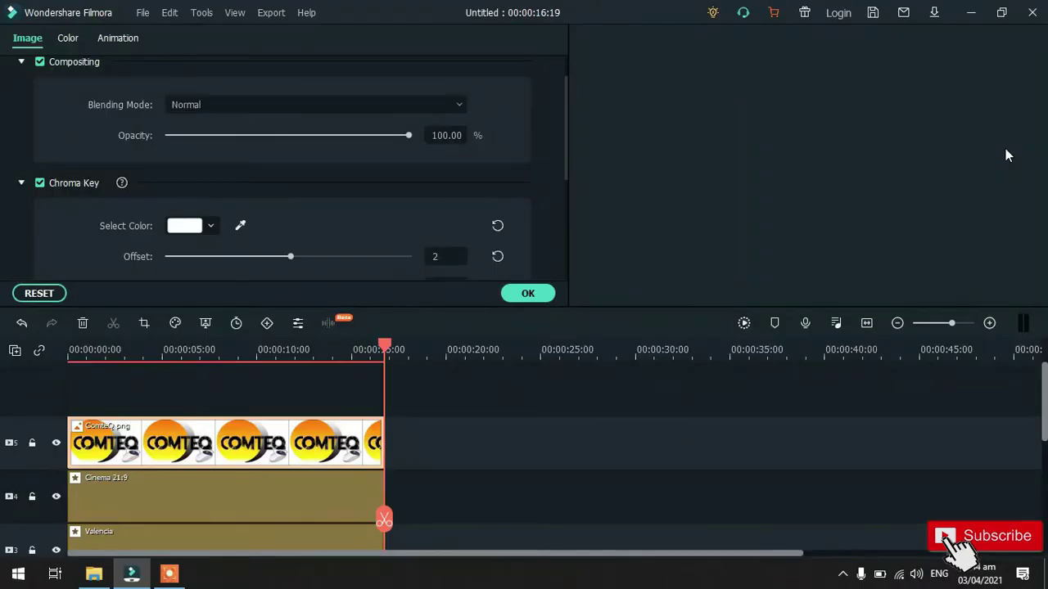
{"action": "left_click_drag", "start_coordinate": [384, 345], "coordinate": [69, 346]}
{"action": "left_click", "coordinate": [540, 295]}
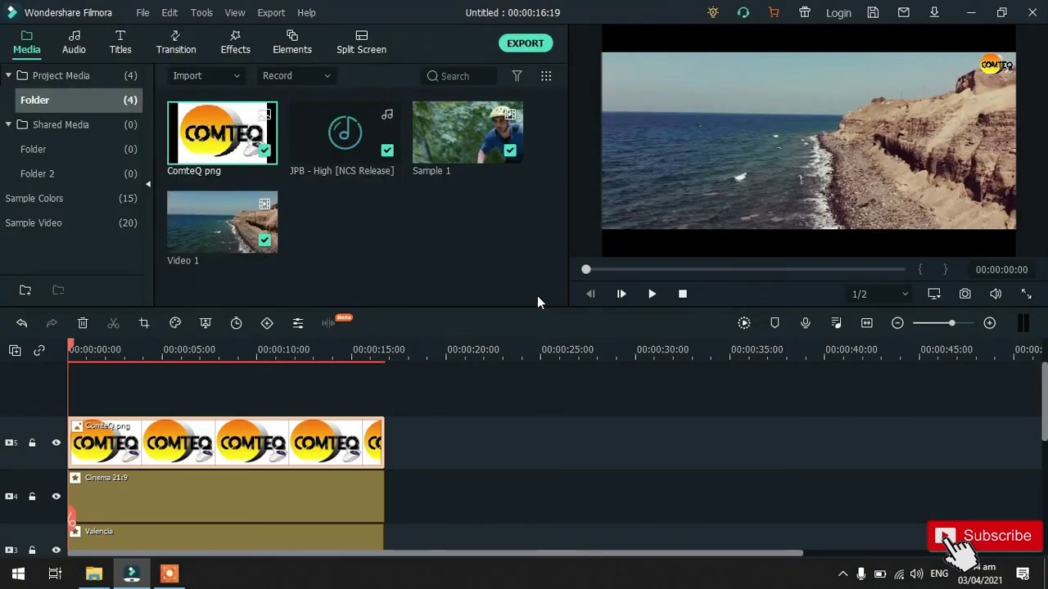
- Play back the finished edit, and set up a local MP4 export named "Filmora X tutorial"
{"action": "left_click", "coordinate": [652, 293]}
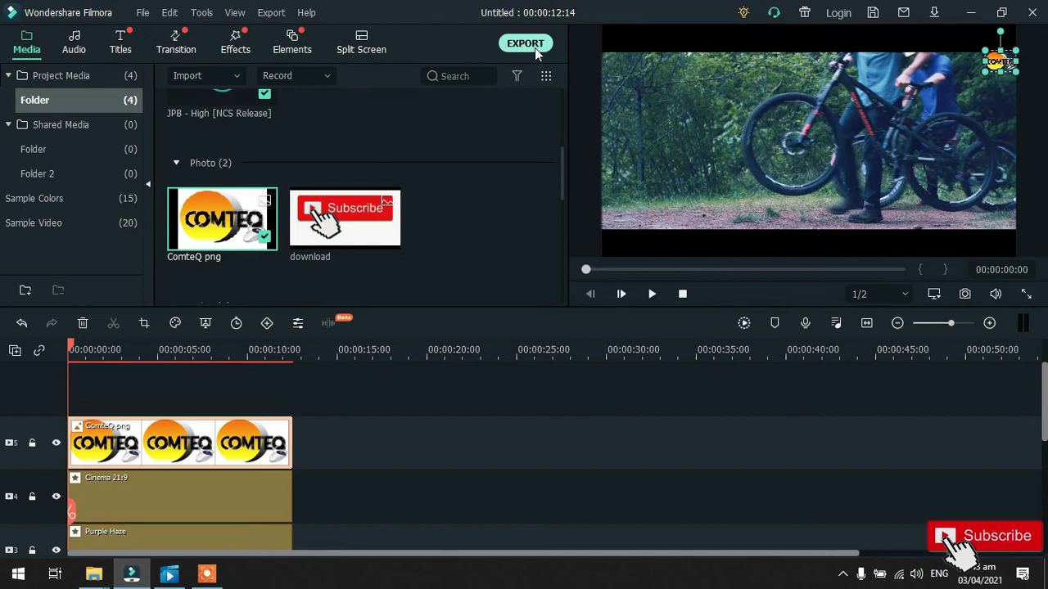
{"action": "left_click", "coordinate": [534, 47]}
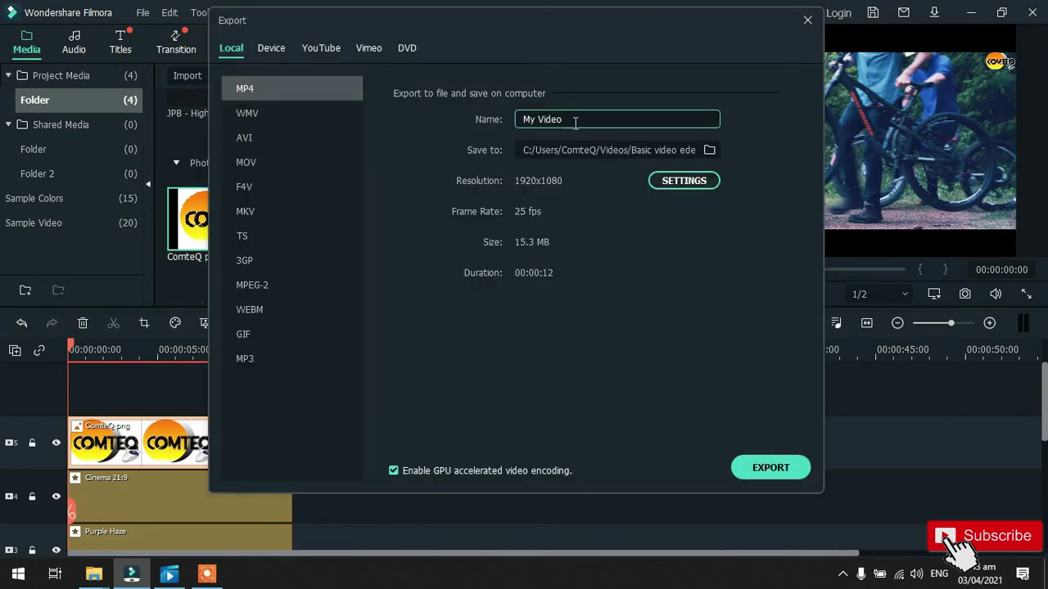
{"action": "left_click_drag", "start_coordinate": [573, 121], "coordinate": [457, 131]}
{"action": "type", "text": "Filmora X tu"}
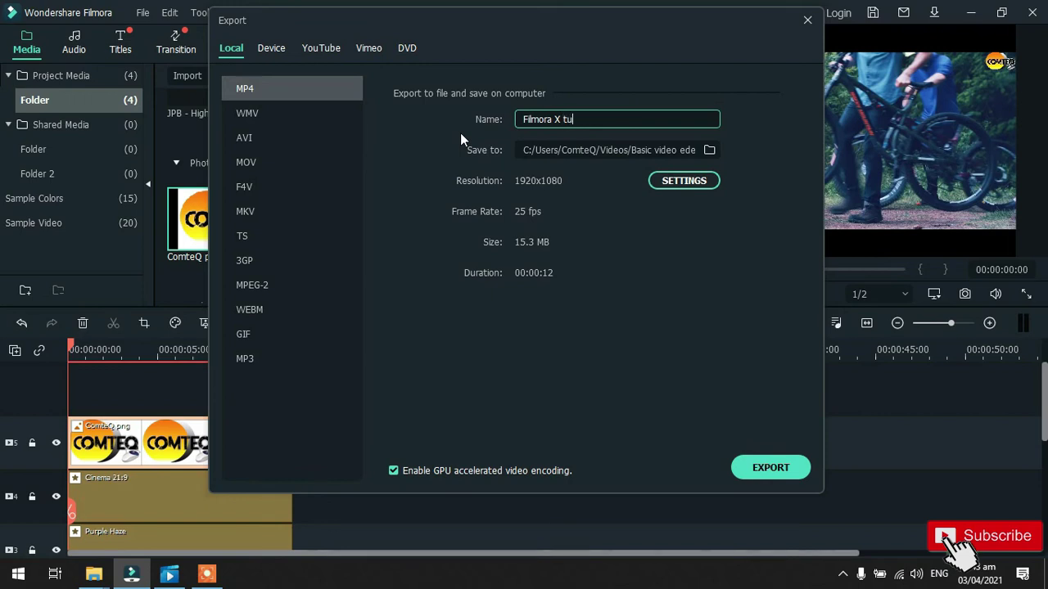
{"action": "type", "text": "torial"}
- Create a folder named "Filmora X basic editing" on the Desktop and set it as the export's save location
{"action": "left_click", "coordinate": [711, 152]}
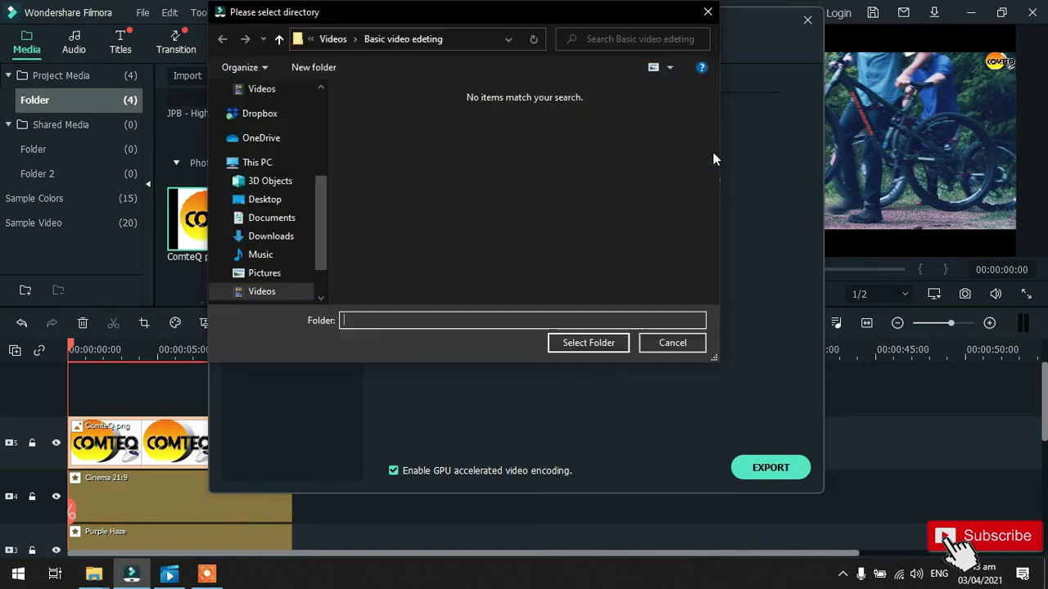
{"action": "left_click", "coordinate": [289, 203]}
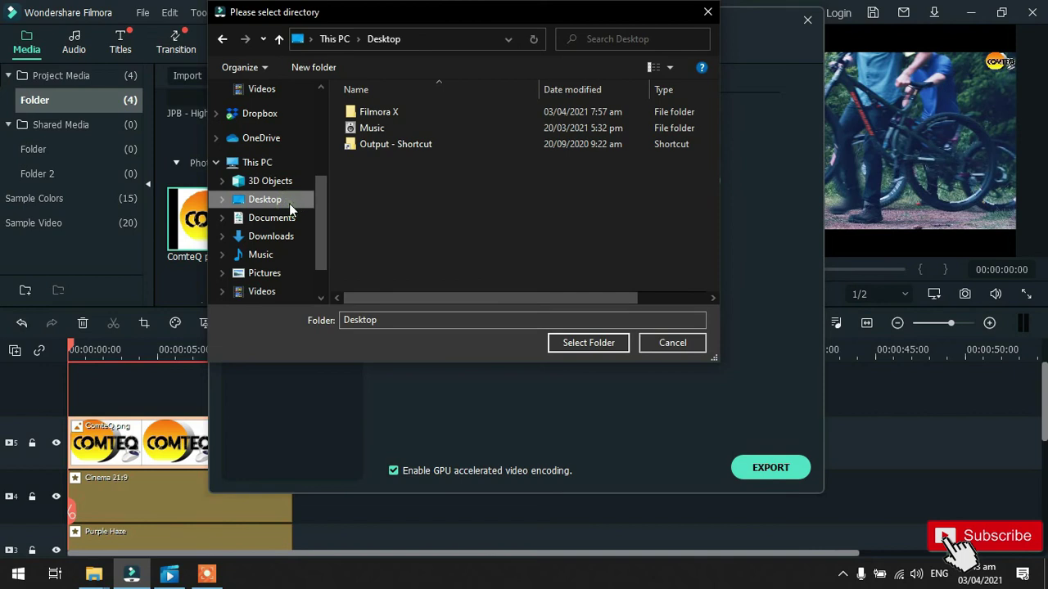
{"action": "right_click", "coordinate": [408, 198]}
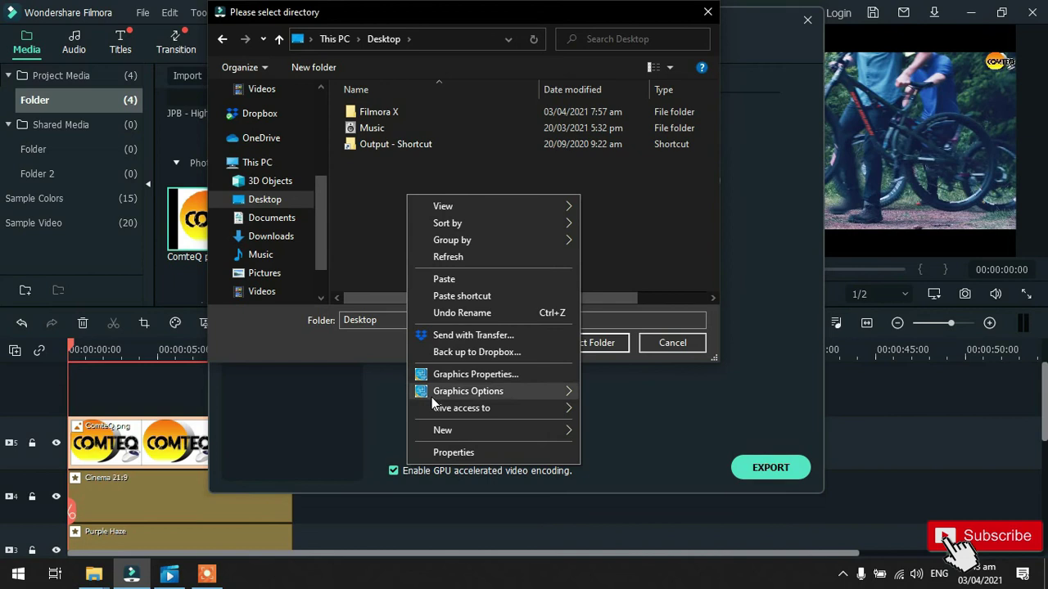
{"action": "mouse_move", "coordinate": [535, 432]}
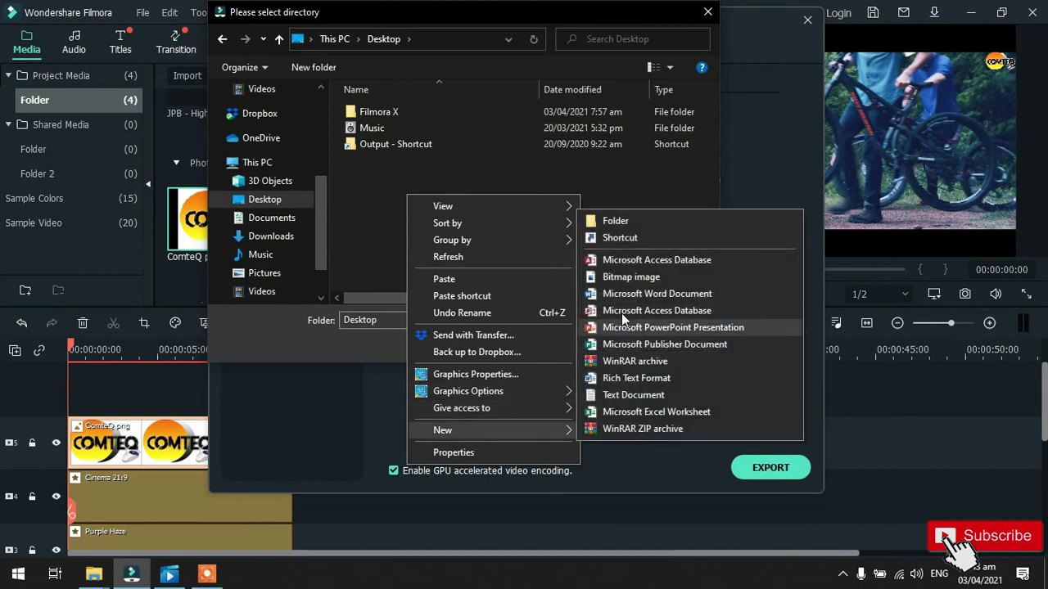
{"action": "left_click", "coordinate": [621, 219]}
{"action": "type", "text": "F"}
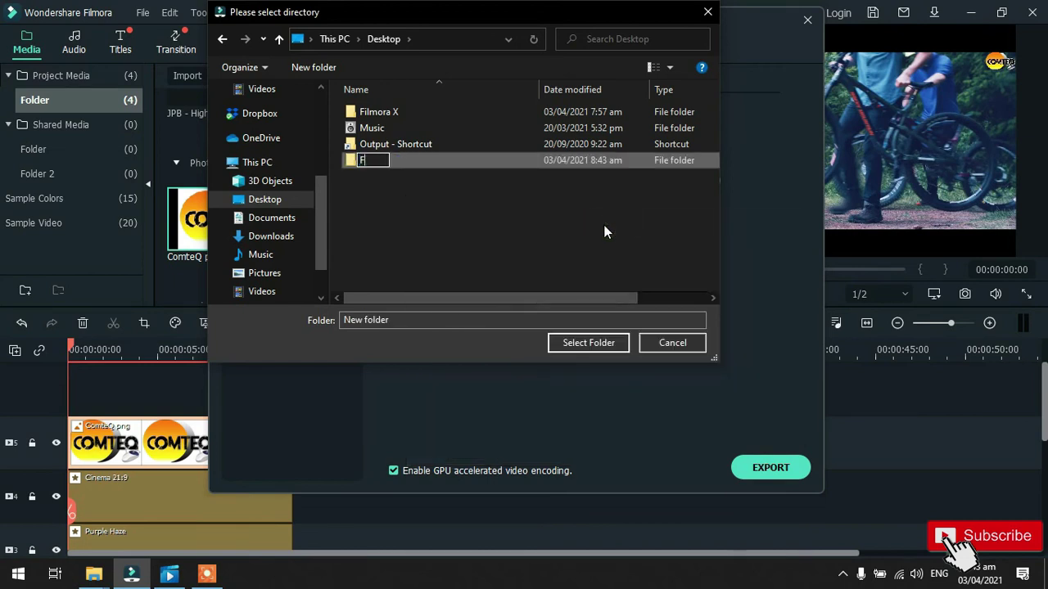
{"action": "type", "text": "ilmora X b"}
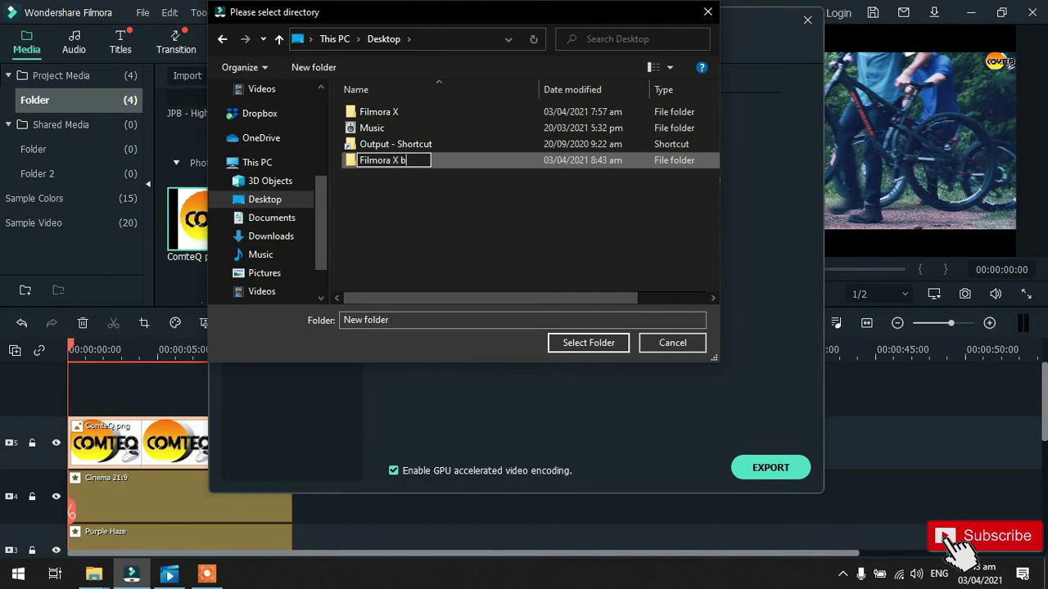
{"action": "type", "text": "asic edi"}
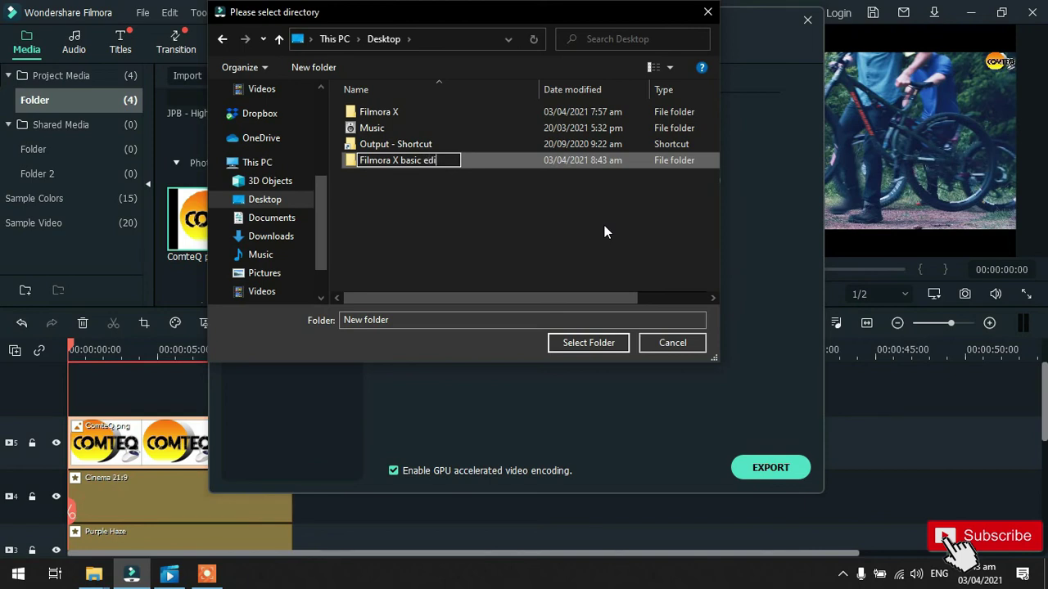
{"action": "type", "text": "ting"}
{"action": "left_click", "coordinate": [589, 343]}
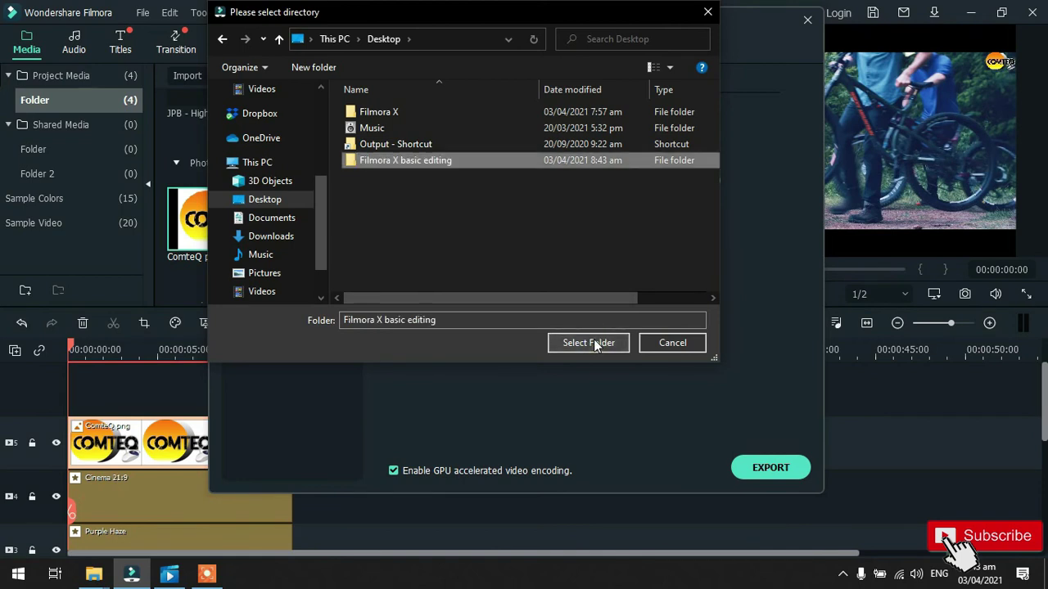
{"action": "left_click", "coordinate": [591, 345]}
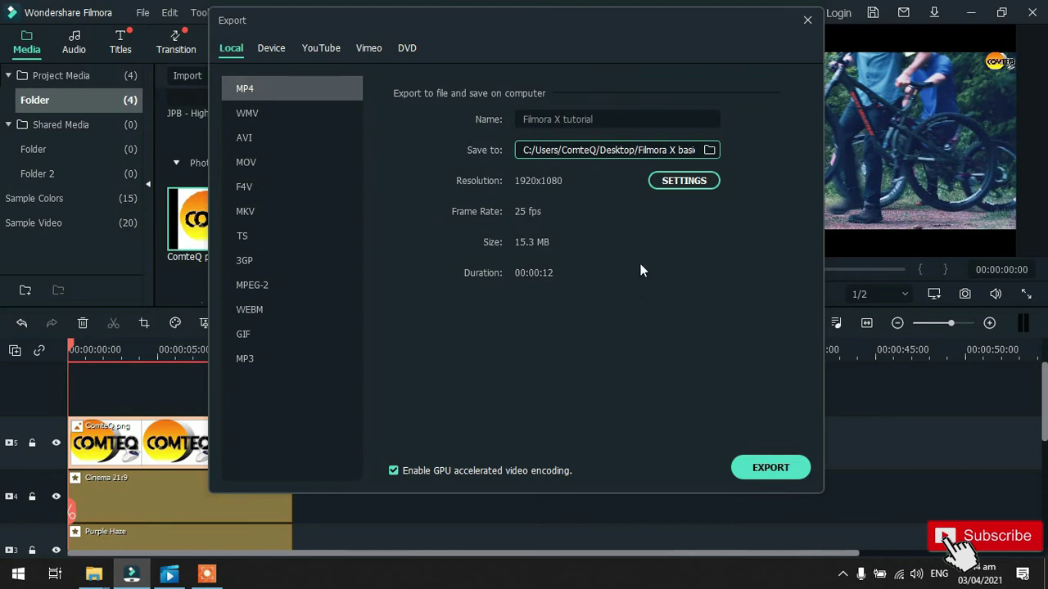
- Confirm the export settings with Best quality, H.264, 1920x1080 and 25 fps, and export the video
{"action": "left_click", "coordinate": [691, 182]}
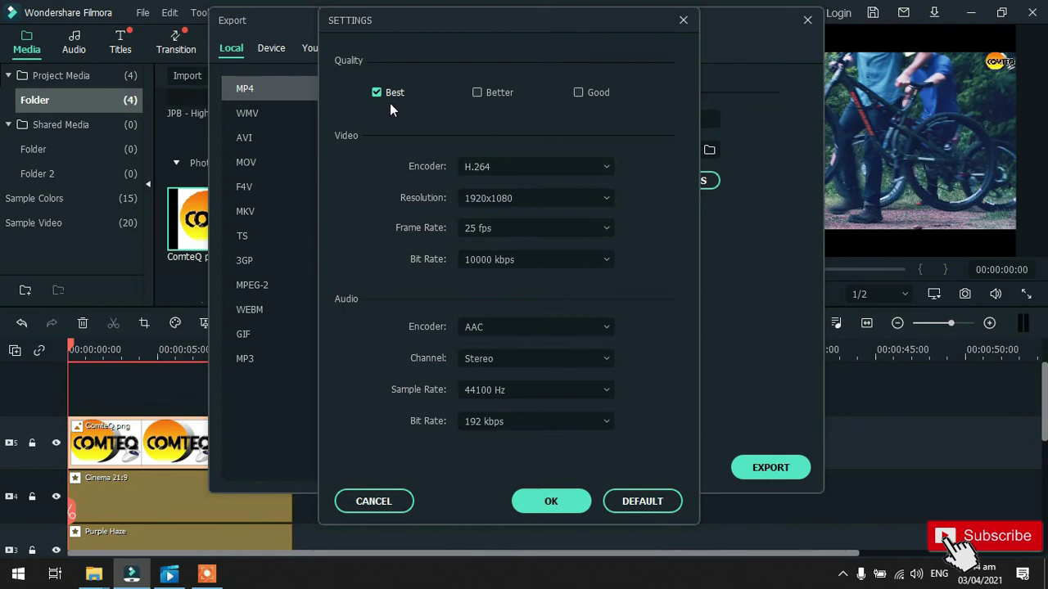
{"action": "left_click", "coordinate": [568, 501]}
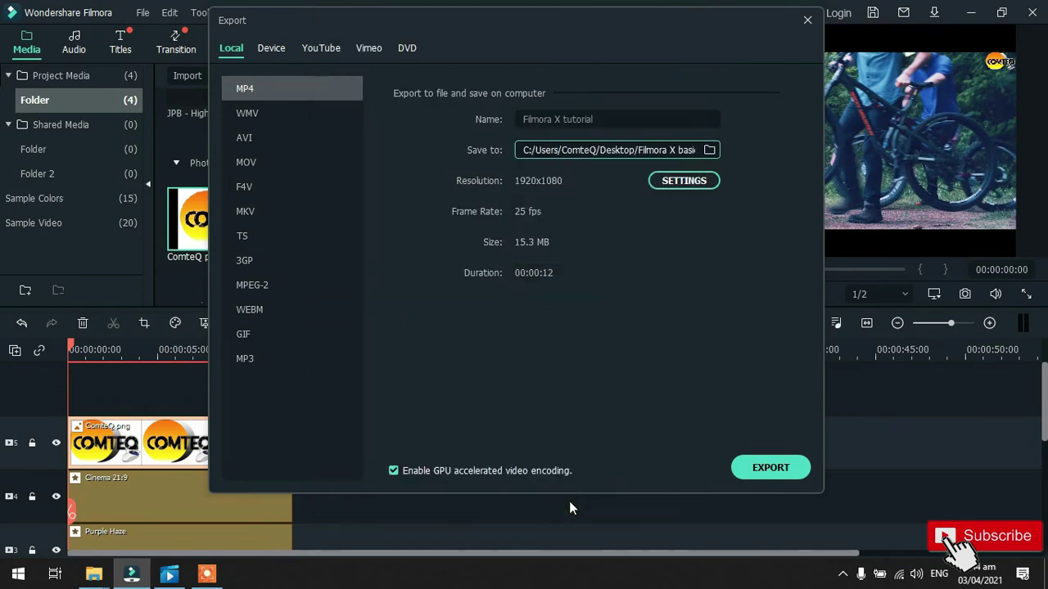
{"action": "left_click", "coordinate": [774, 473]}
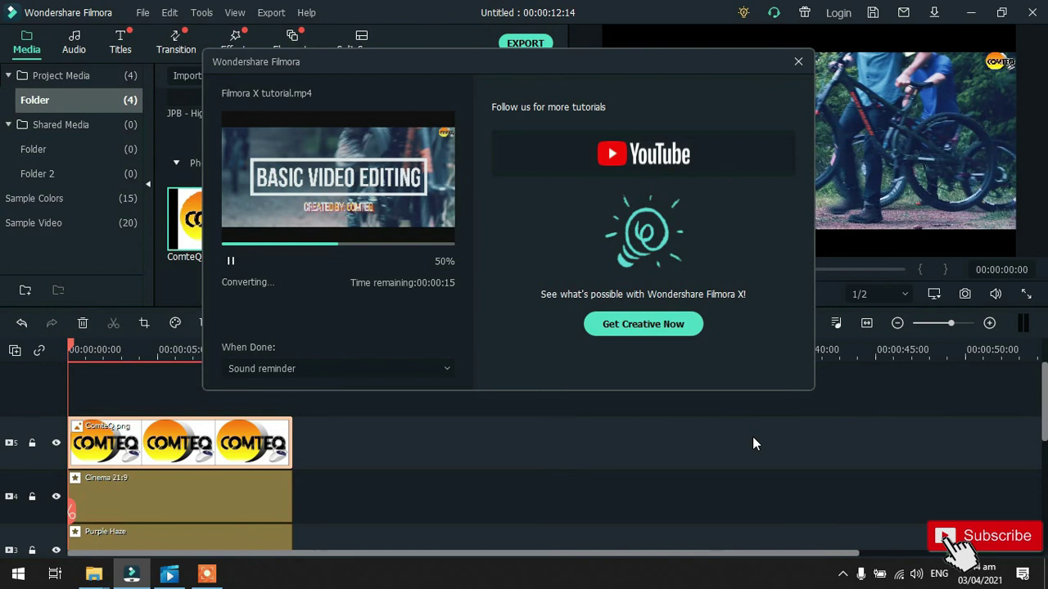
- Open the exported file's folder from the finished export dialog and play the Filmora X tutorial video in full screen
{"action": "left_click_drag", "start_coordinate": [496, 74], "coordinate": [527, 141]}
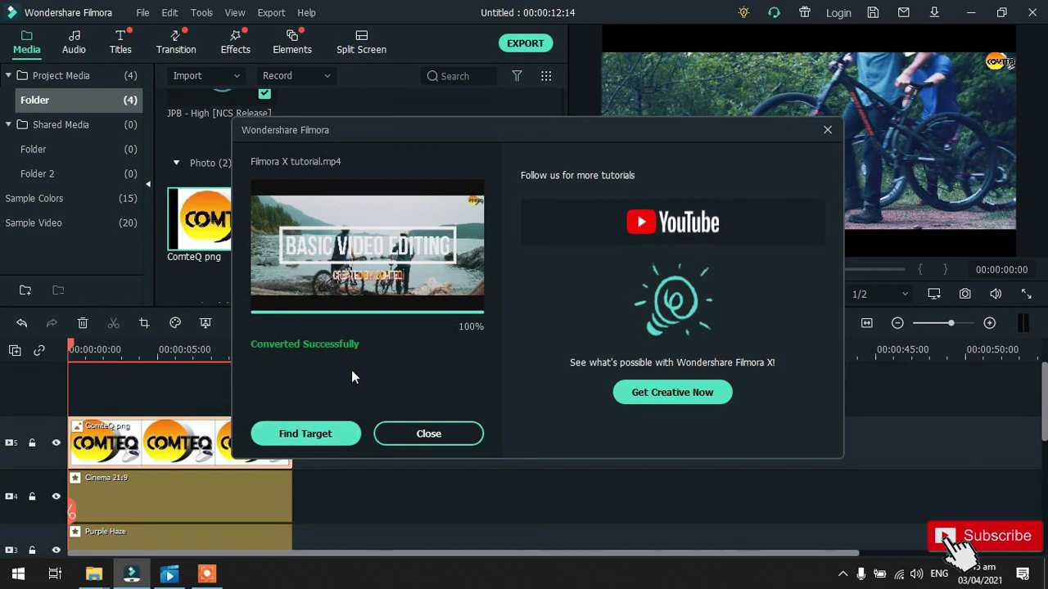
{"action": "left_click_drag", "start_coordinate": [489, 133], "coordinate": [491, 81]}
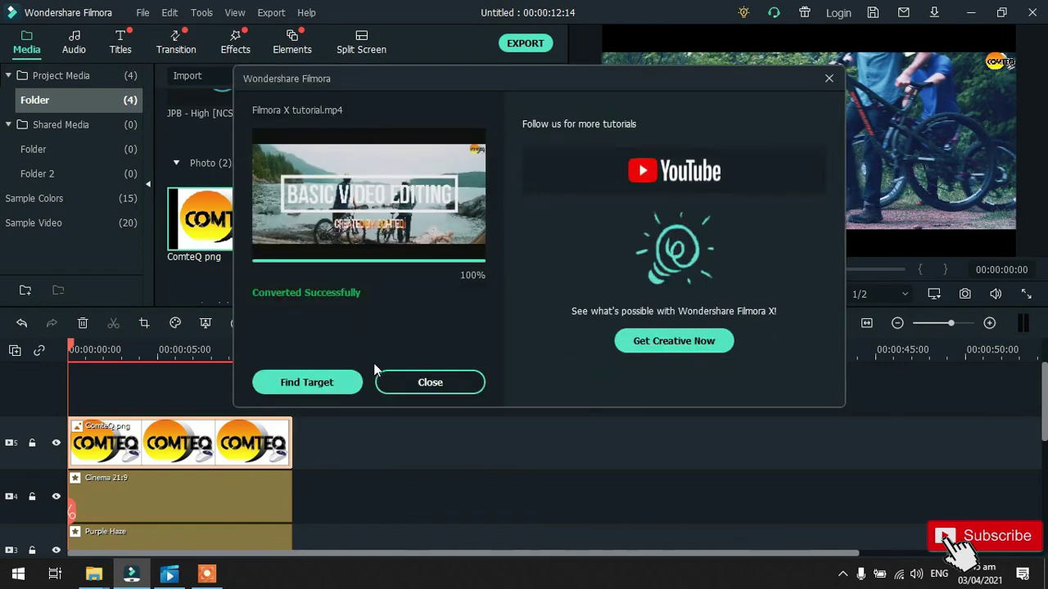
{"action": "left_click", "coordinate": [325, 391]}
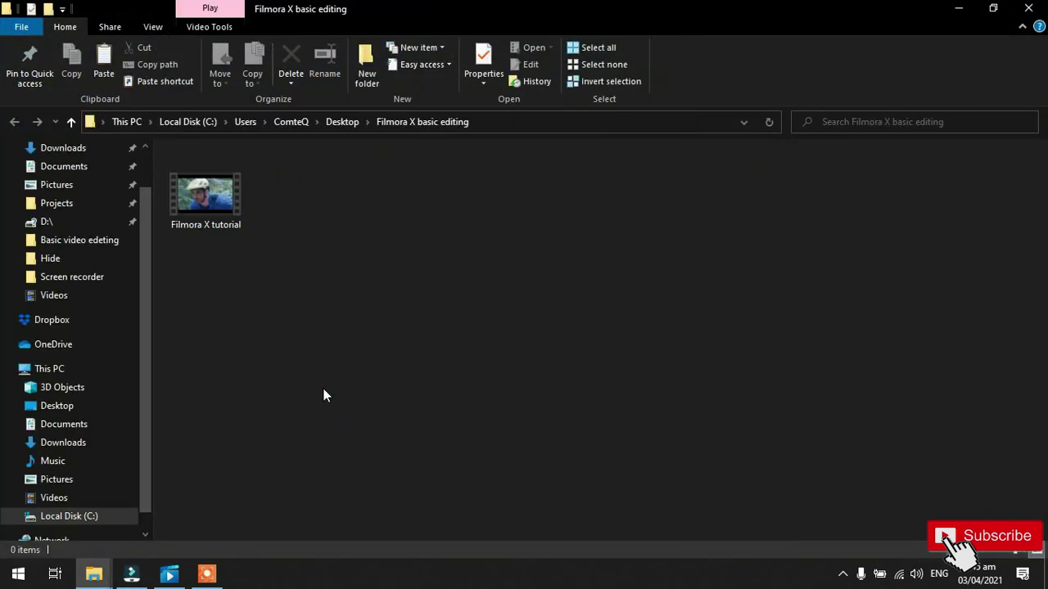
{"action": "double_click", "coordinate": [216, 199]}
{"action": "double_click", "coordinate": [367, 306]}
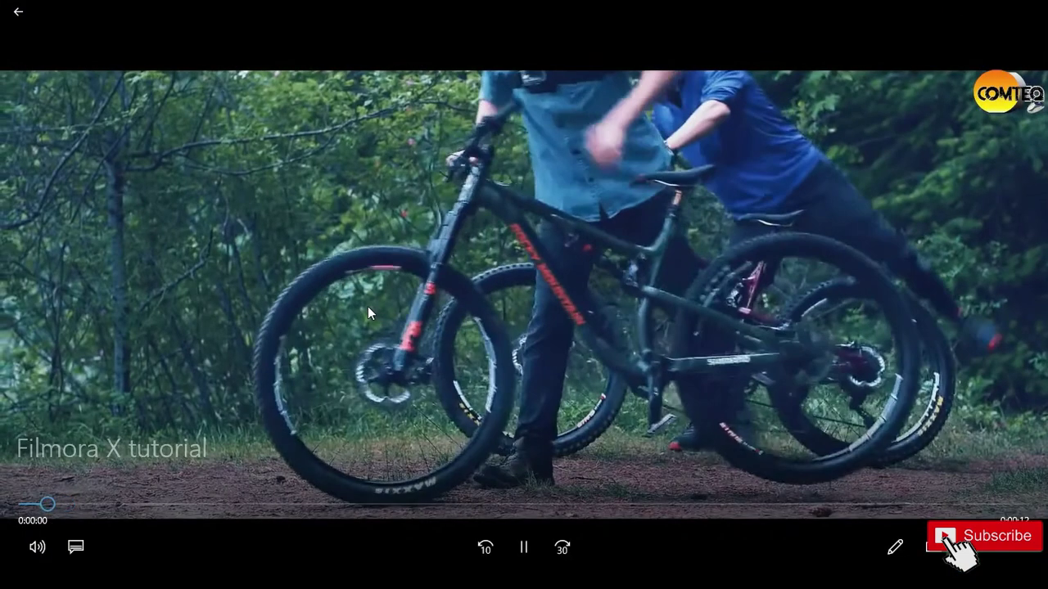